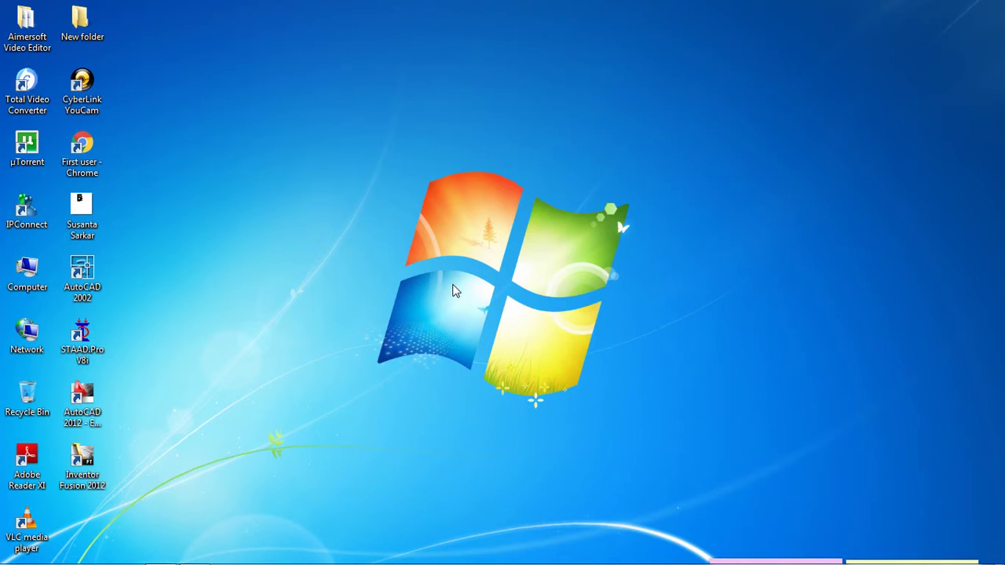
Step: Launch STAAD.Pro and create a new Space structure, Structure1, in Meter and KiloNewton units, overwriting the old file
{"action": "right_click", "coordinate": [381, 312]}
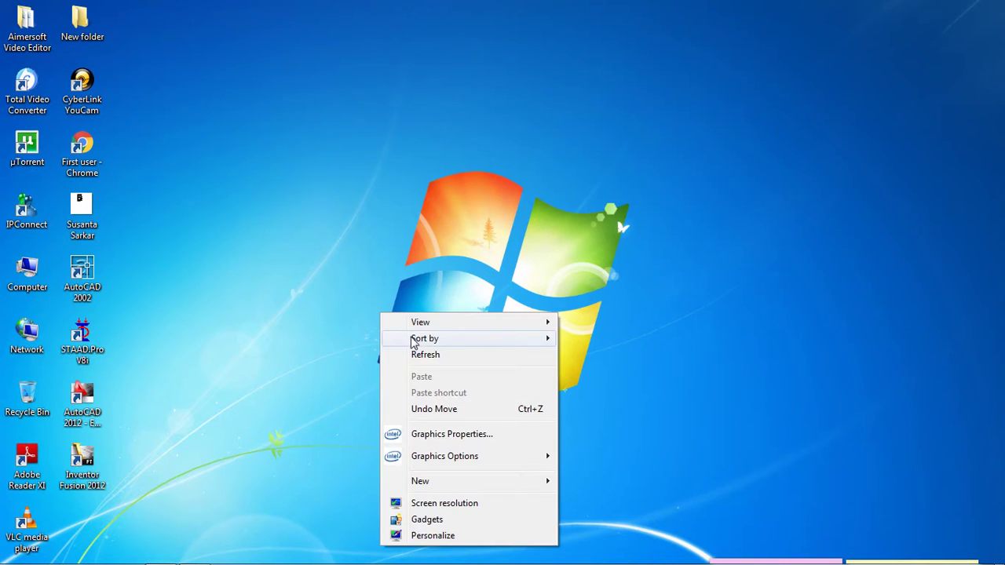
{"action": "left_click", "coordinate": [420, 355]}
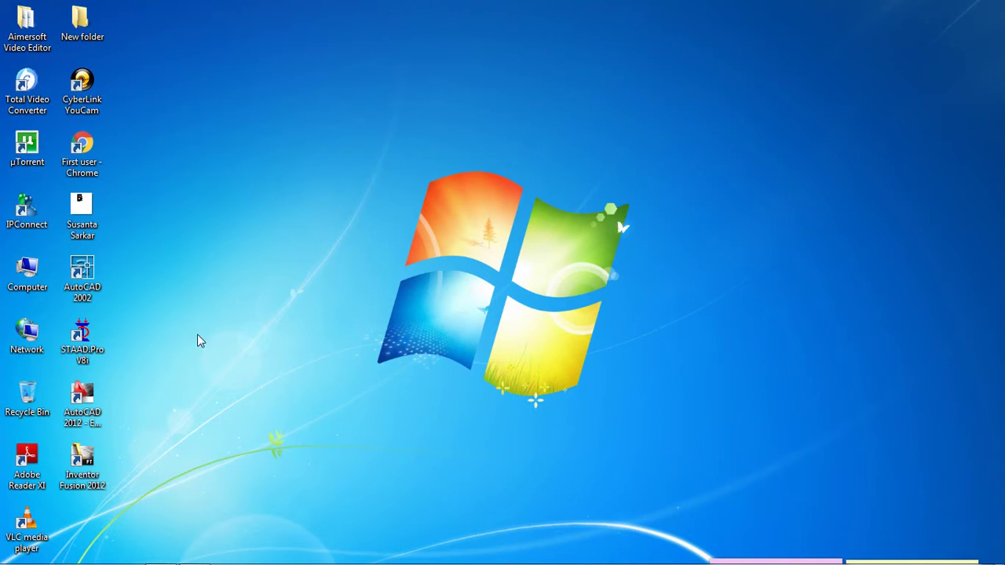
{"action": "double_click", "coordinate": [105, 354]}
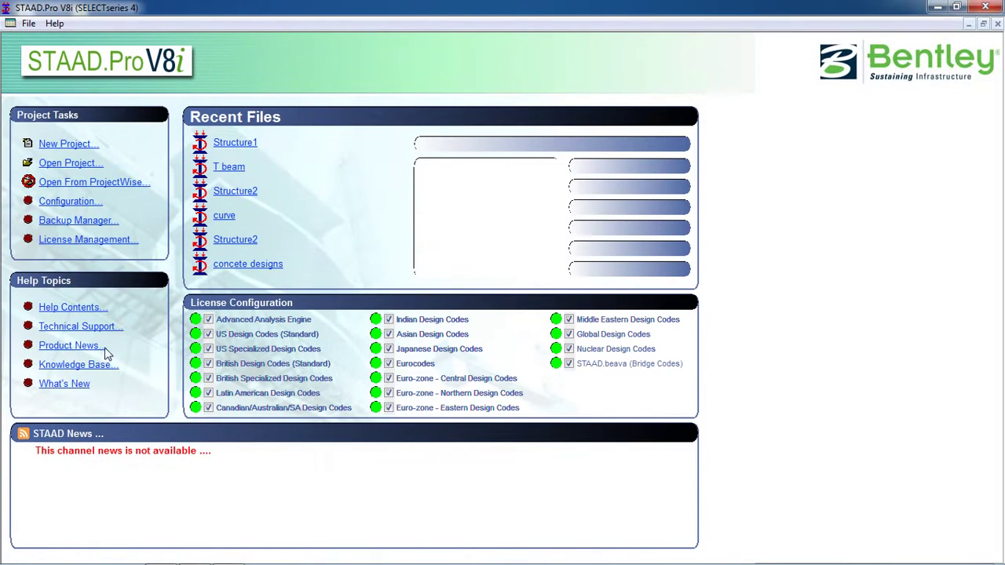
{"action": "left_click", "coordinate": [78, 146]}
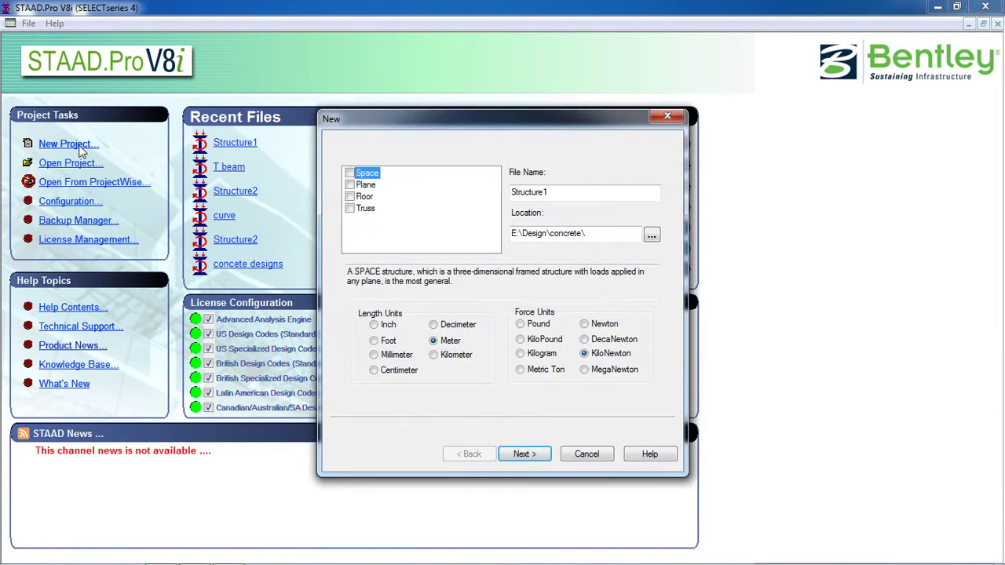
{"action": "left_click", "coordinate": [350, 173]}
{"action": "left_click", "coordinate": [526, 454]}
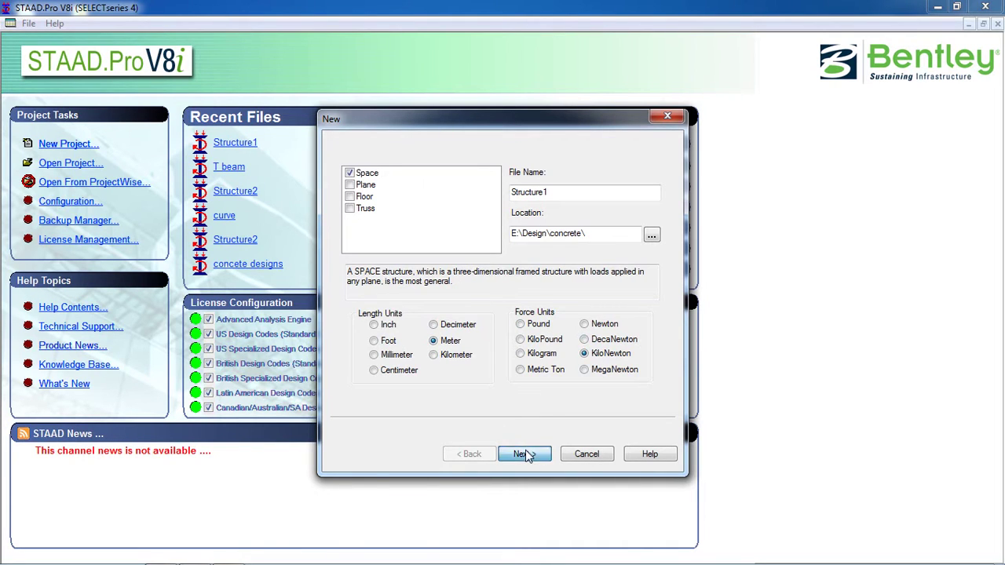
{"action": "left_click", "coordinate": [527, 333]}
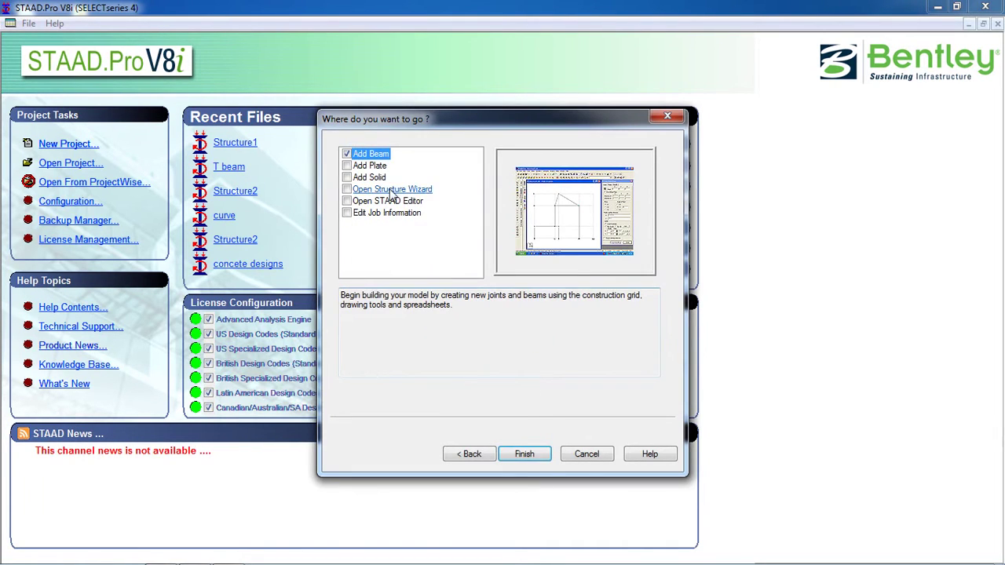
{"action": "left_click", "coordinate": [524, 456]}
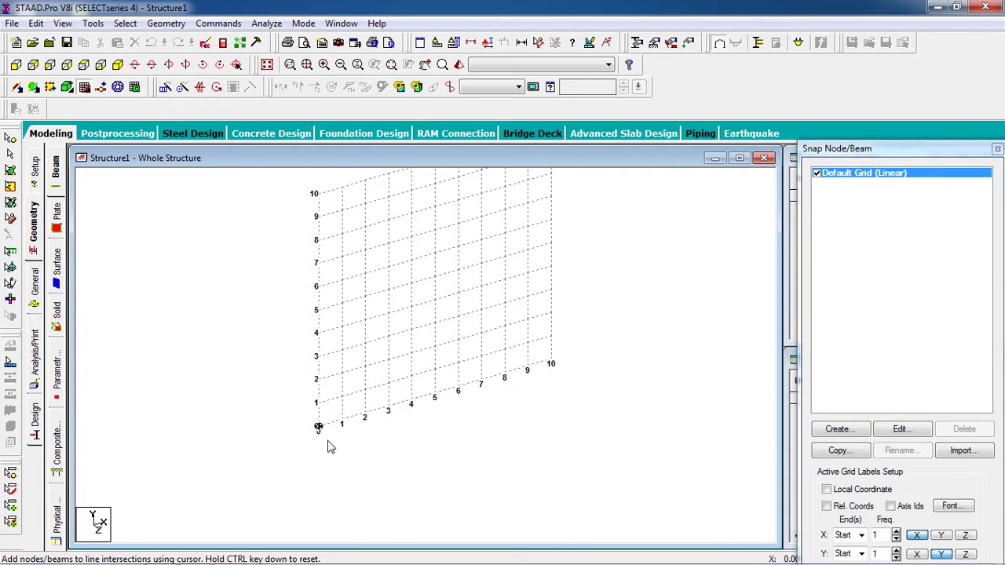
Step: Place node 1 at the grid origin and select it
{"action": "left_click", "coordinate": [329, 437]}
{"action": "left_click", "coordinate": [82, 90]}
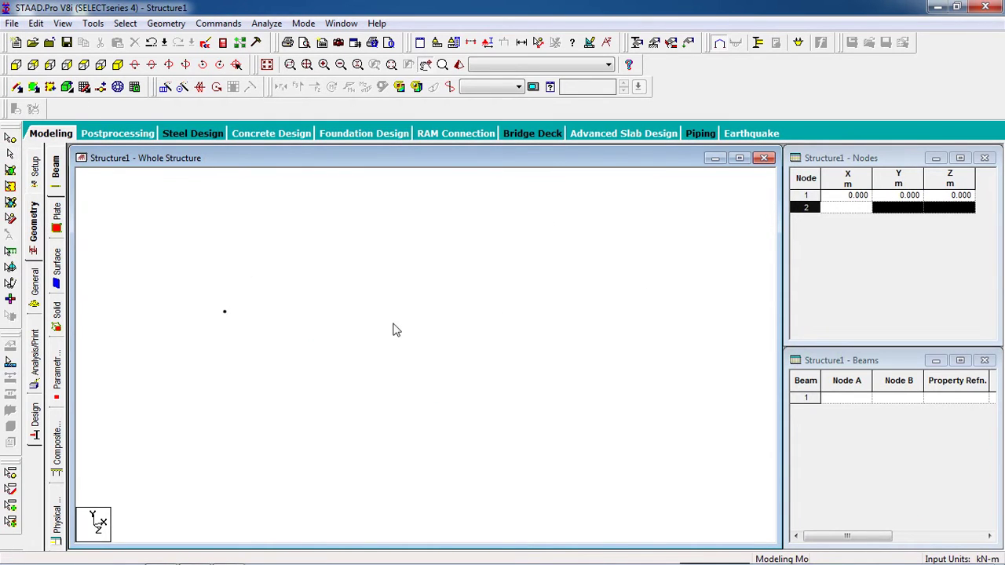
{"action": "left_click", "coordinate": [10, 140]}
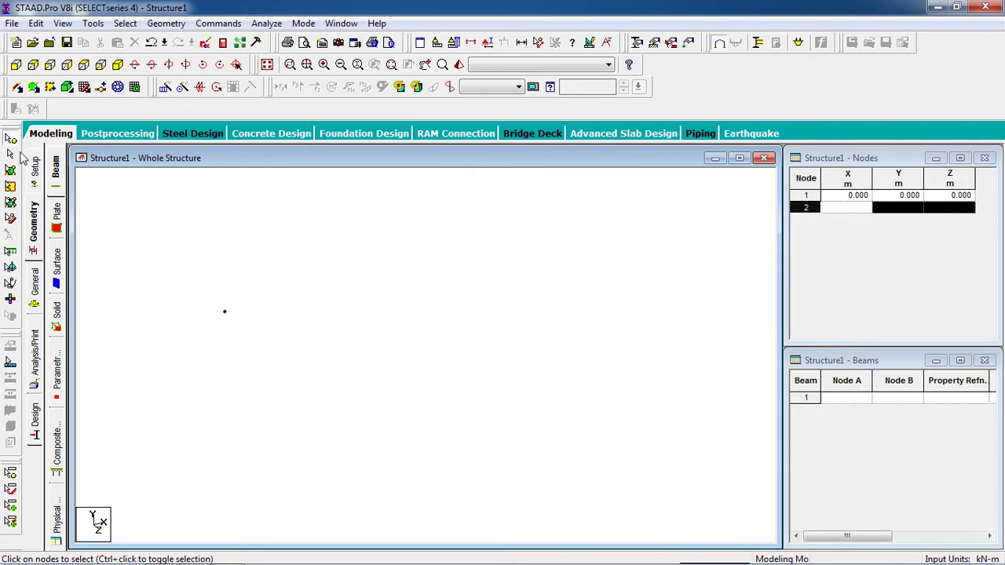
{"action": "left_click_drag", "start_coordinate": [231, 274], "coordinate": [130, 357]}
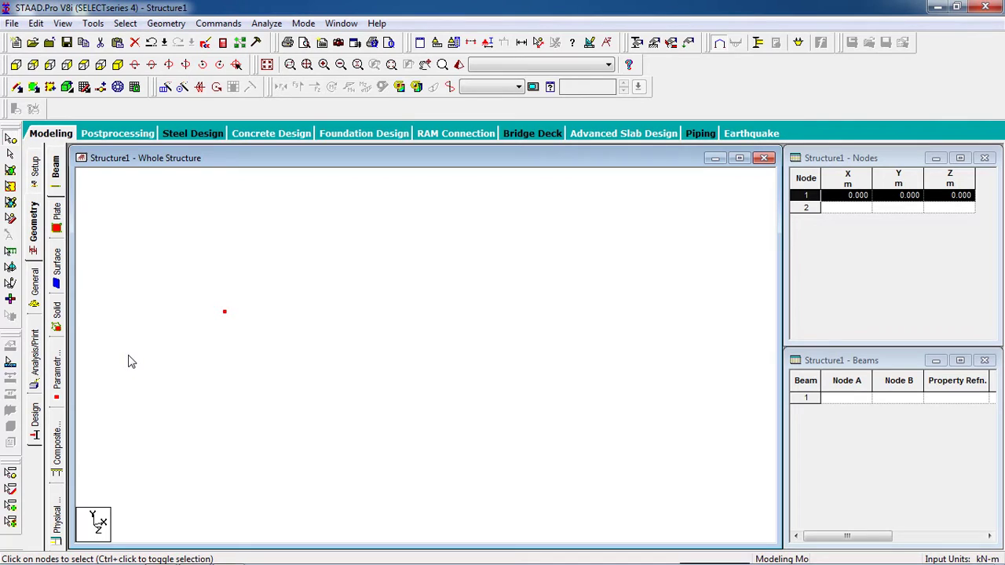
Step: Paste a copy of node 1 with a Y offset of 3 to create node 2
{"action": "key", "text": "ctrl+v"}
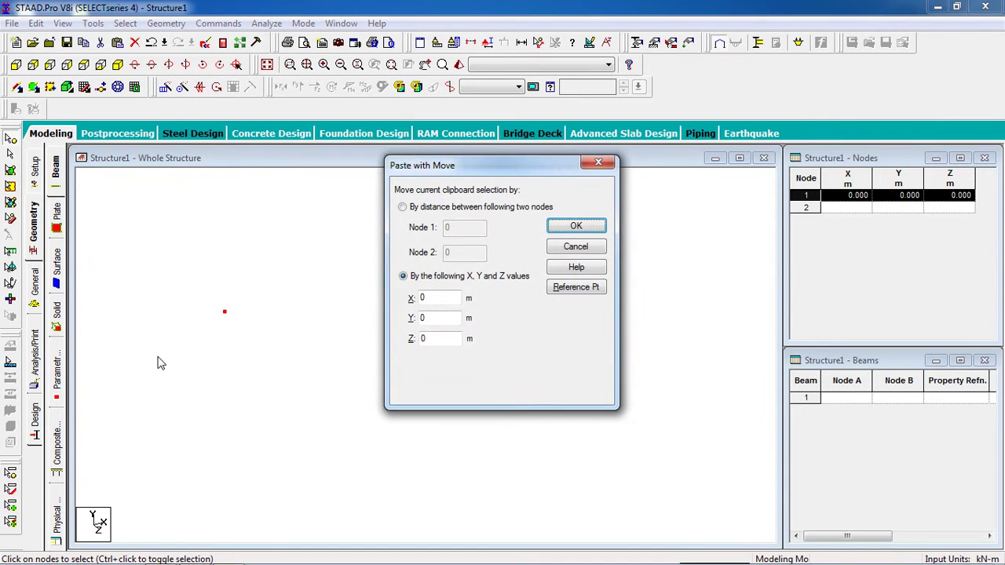
{"action": "double_click", "coordinate": [428, 318]}
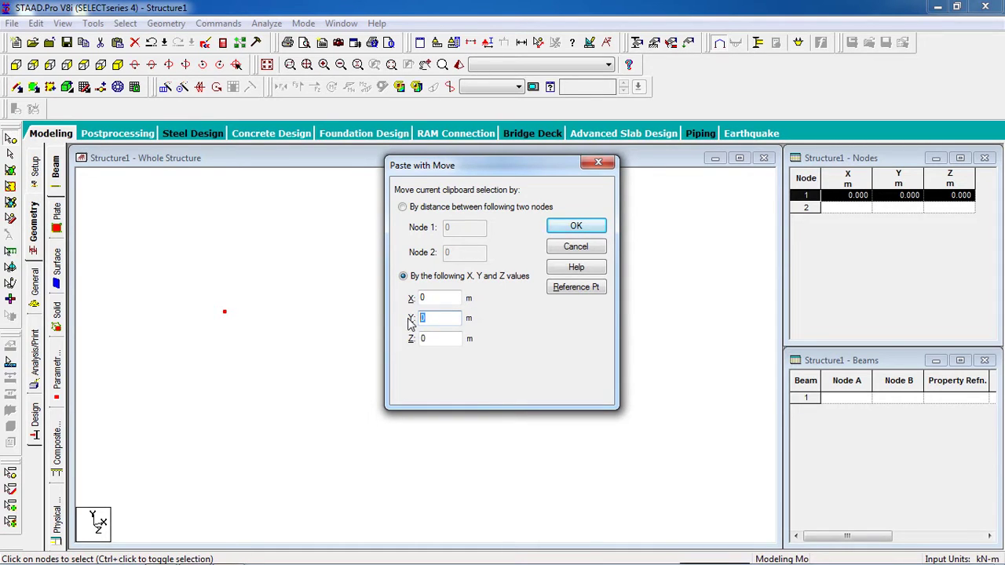
{"action": "type", "text": "3"}
{"action": "left_click", "coordinate": [577, 229]}
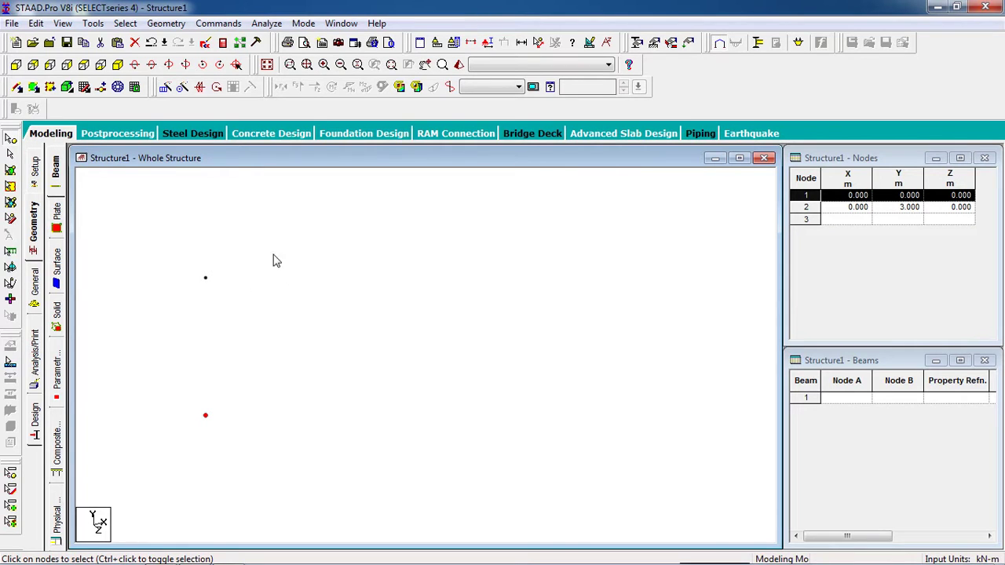
Step: Paste a copy of node 2 with a Z offset of 1.2, creating node 3 at (0, 3, 1.2)
{"action": "left_click_drag", "start_coordinate": [259, 234], "coordinate": [129, 456]}
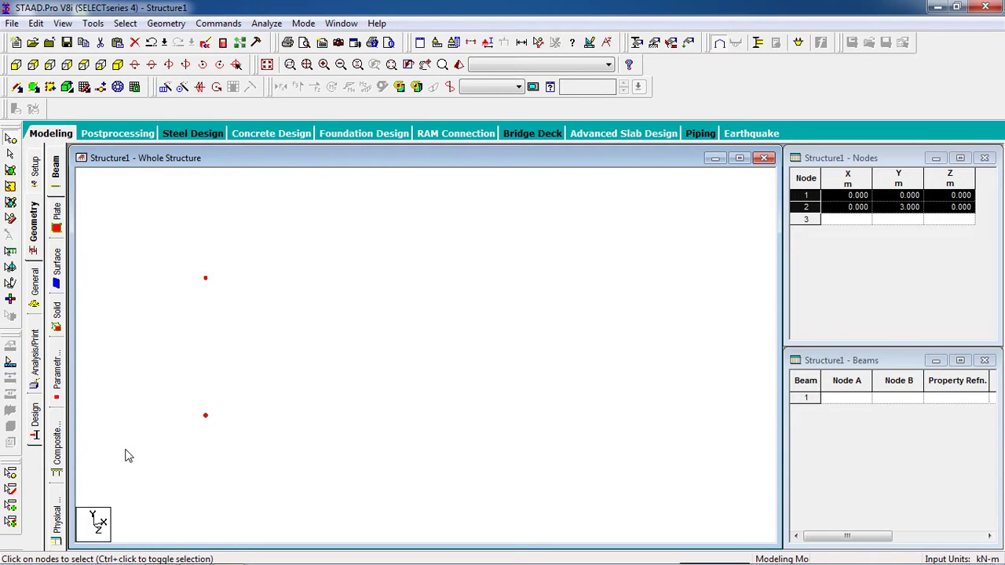
{"action": "left_click", "coordinate": [135, 453]}
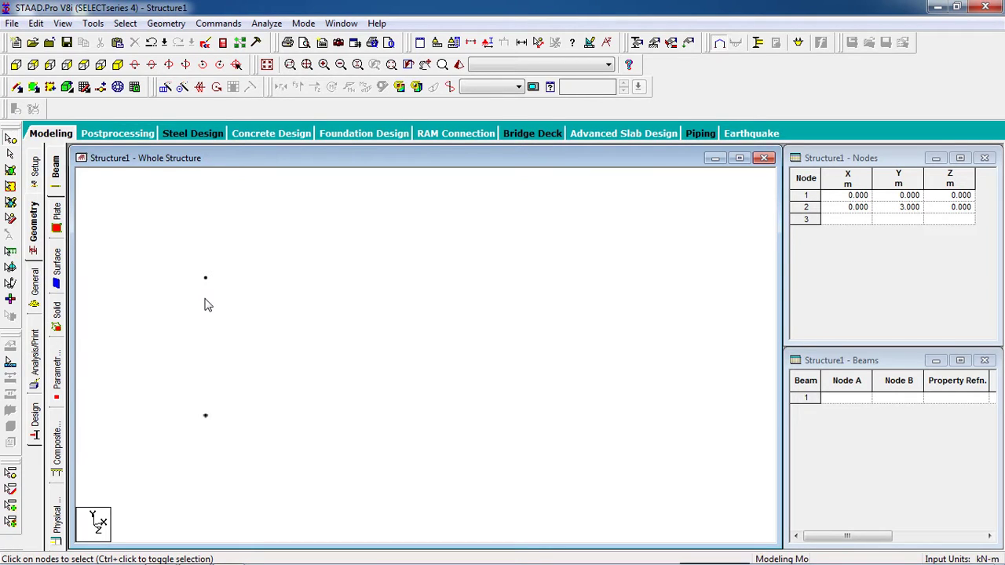
{"action": "left_click_drag", "start_coordinate": [249, 249], "coordinate": [175, 325]}
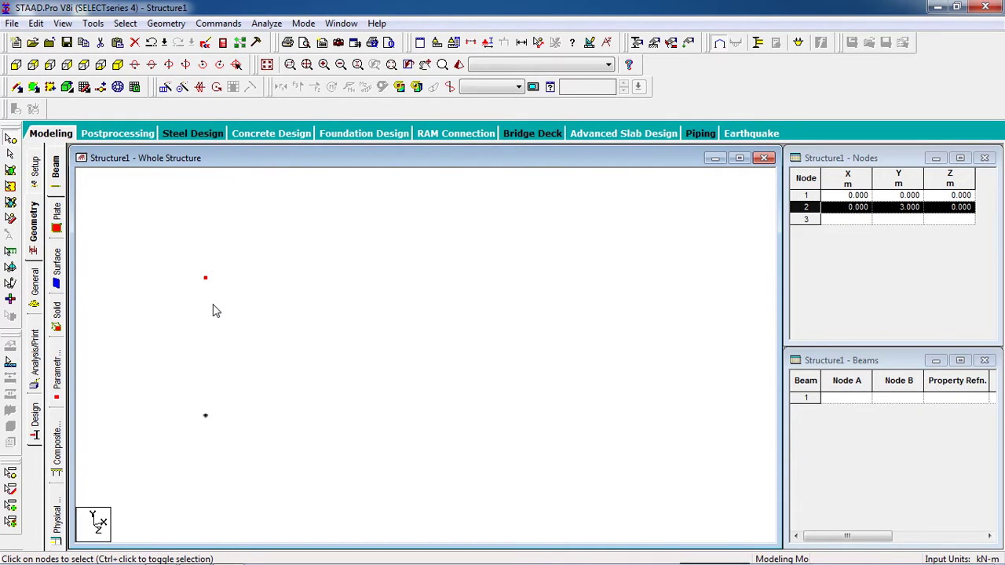
{"action": "key", "text": "ctrl+v"}
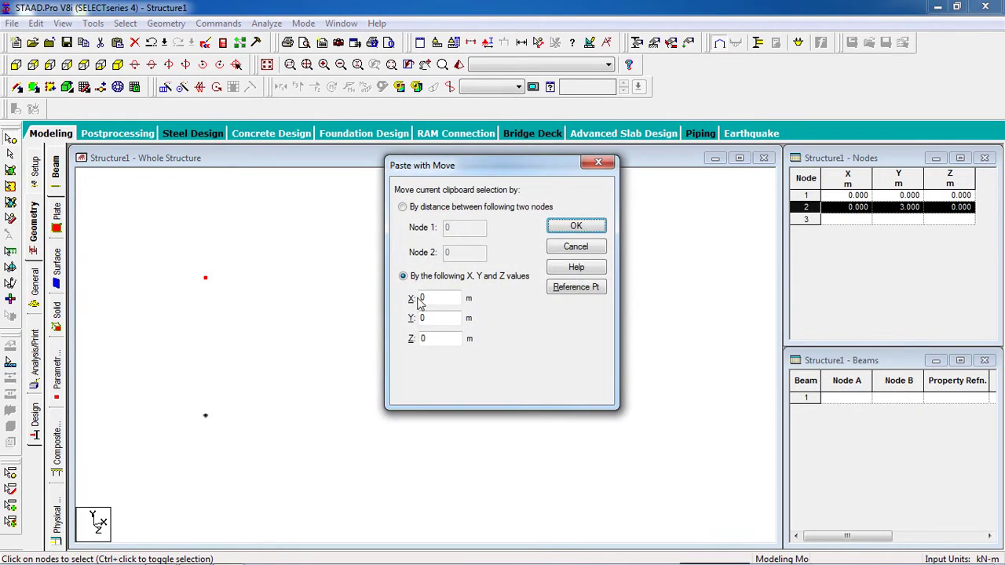
{"action": "double_click", "coordinate": [432, 304]}
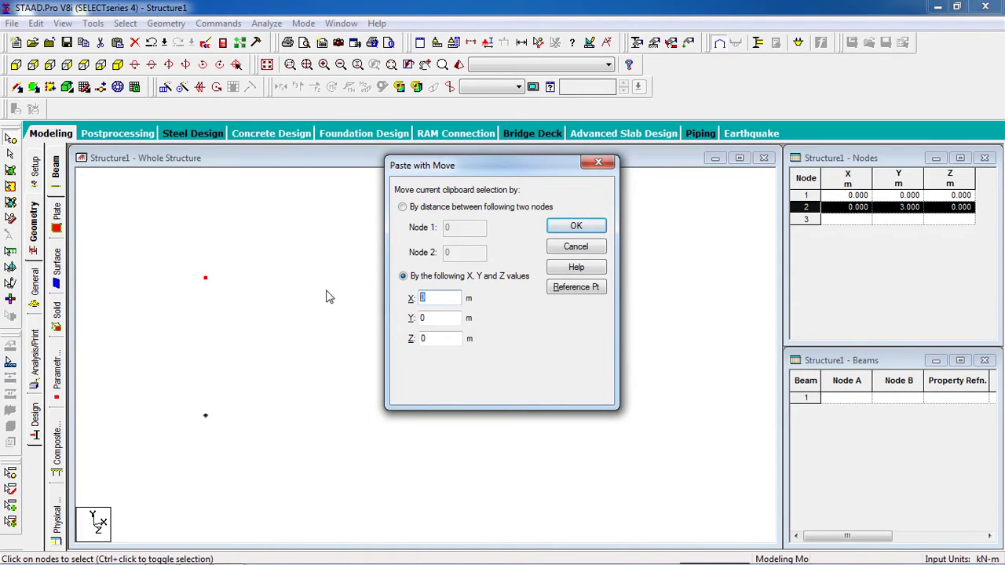
{"action": "double_click", "coordinate": [425, 343]}
{"action": "type", "text": "1.2"}
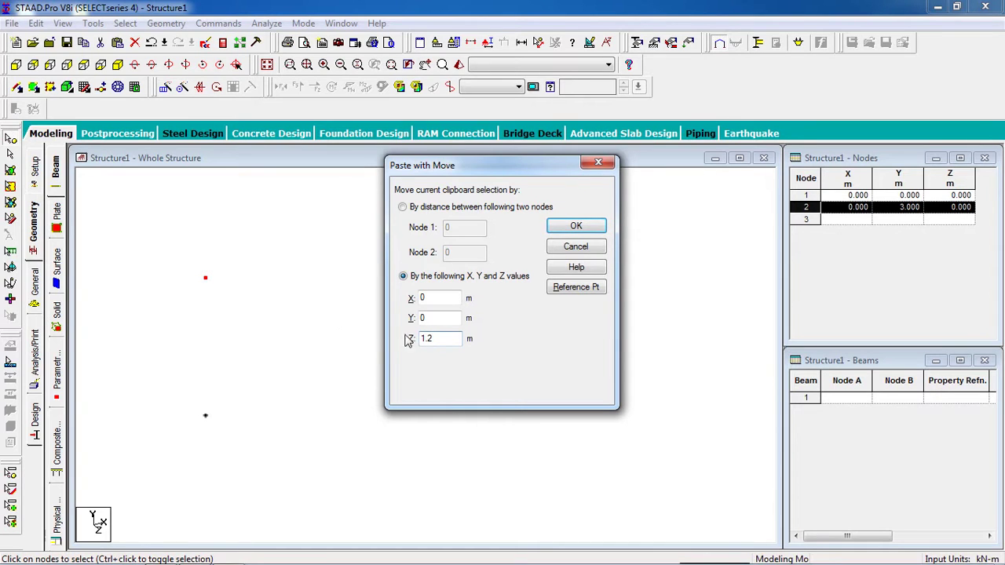
{"action": "left_click", "coordinate": [571, 228]}
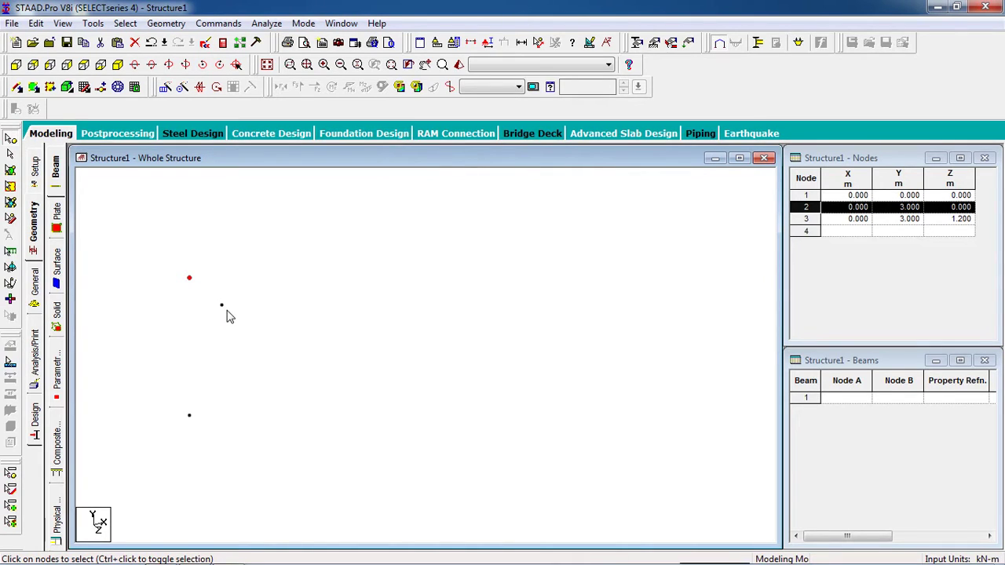
{"action": "left_click", "coordinate": [244, 342]}
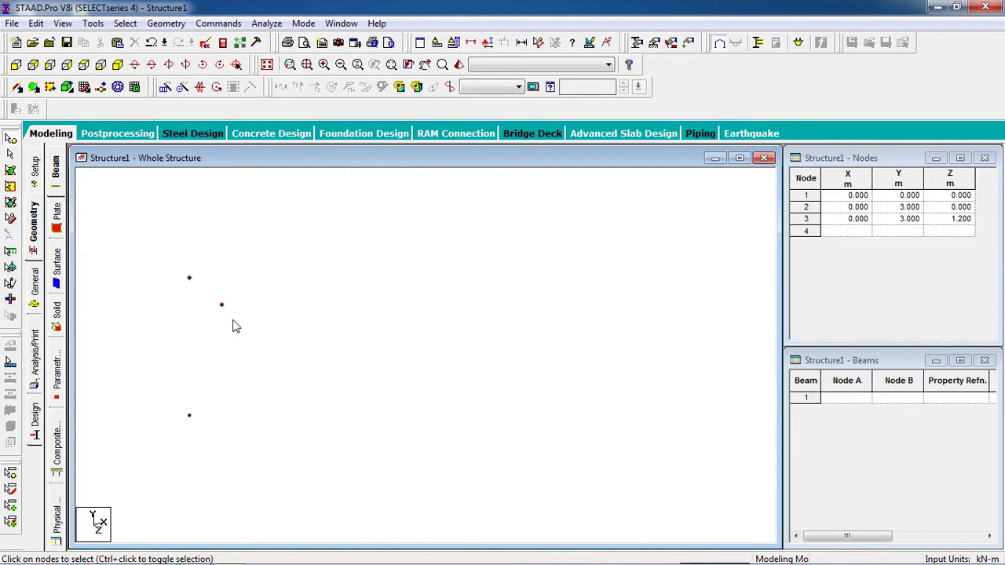
Step: Draw beam 1 from node 2 down to node 1 and beam 2 from node 2 to node 3
{"action": "middle_click_drag", "start_coordinate": [225, 333], "coordinate": [335, 343]}
{"action": "left_click", "coordinate": [19, 90]}
{"action": "left_click_drag", "start_coordinate": [291, 282], "coordinate": [292, 423]}
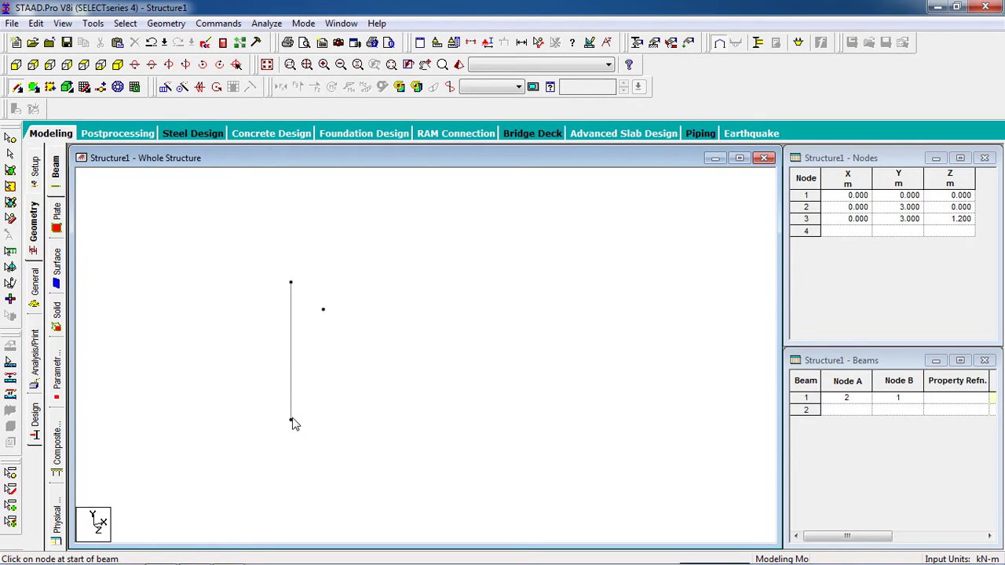
{"action": "left_click_drag", "start_coordinate": [296, 283], "coordinate": [323, 310]}
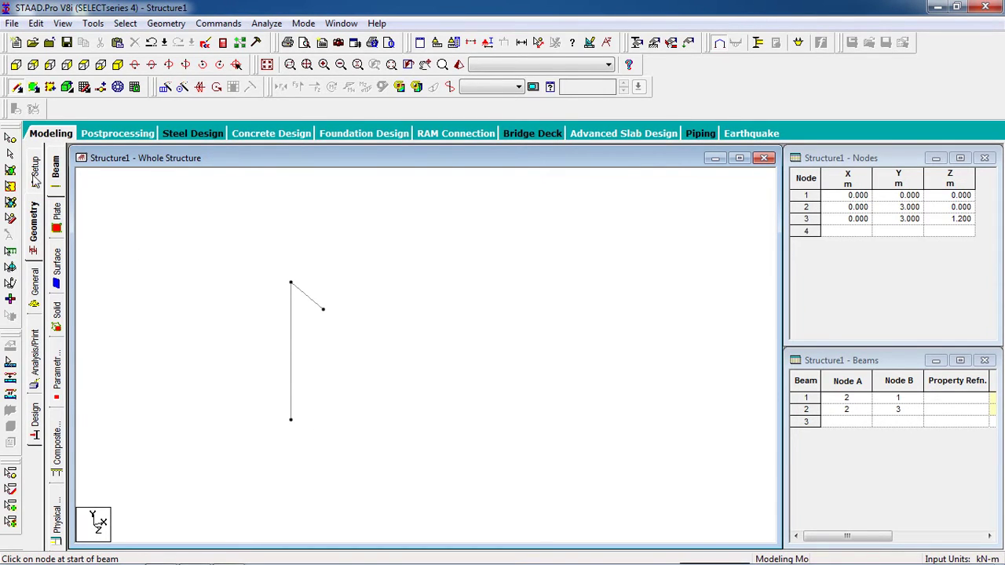
{"action": "left_click", "coordinate": [11, 149]}
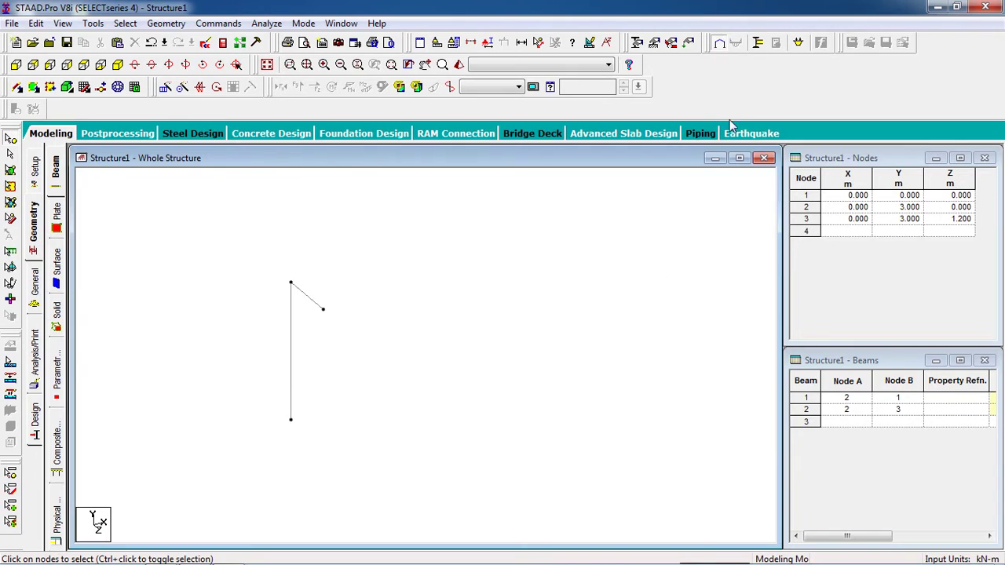
Step: Create fixed Support 2 and assign it to node 1 at the column base
{"action": "left_click", "coordinate": [650, 49]}
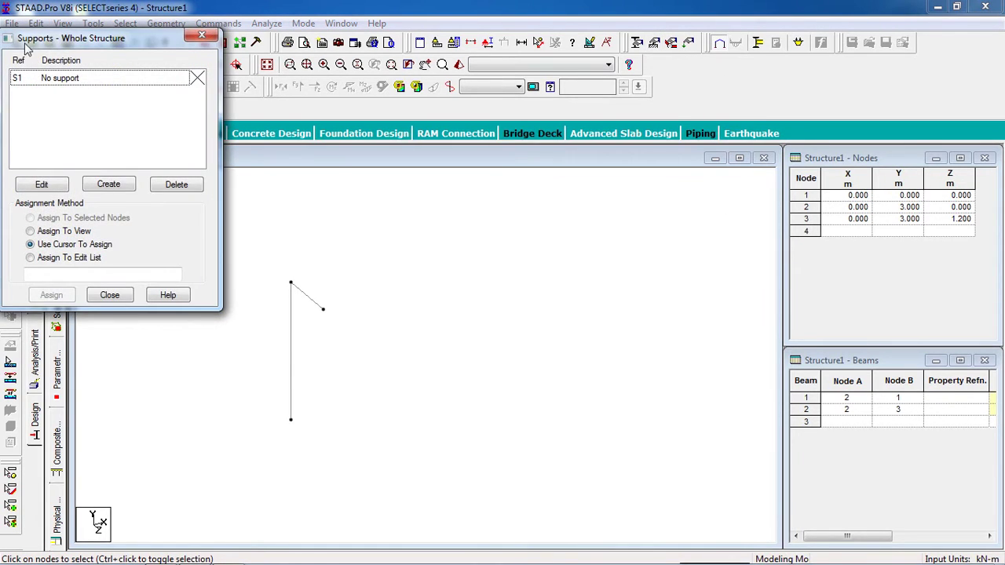
{"action": "left_click_drag", "start_coordinate": [39, 17], "coordinate": [725, 71]}
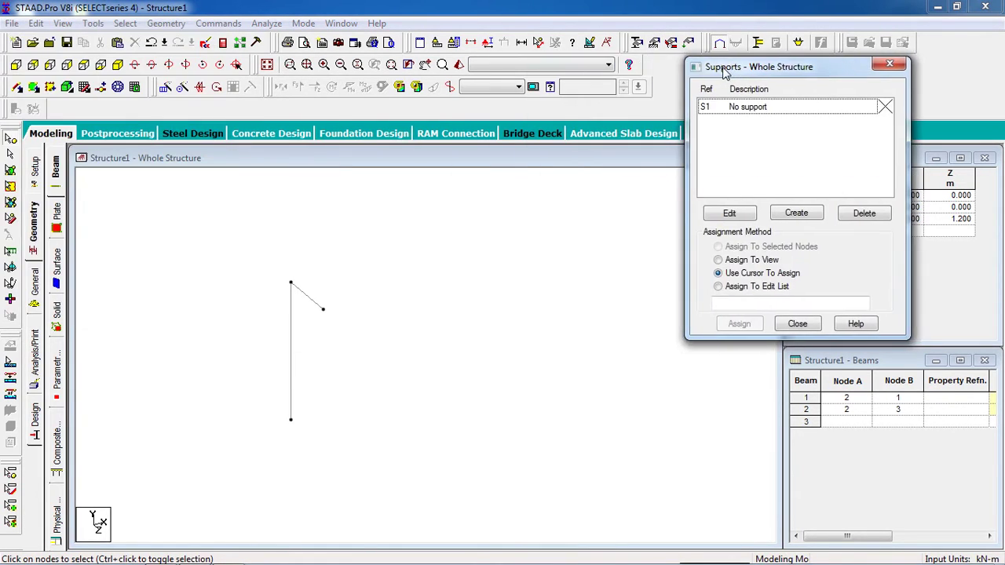
{"action": "left_click", "coordinate": [791, 215]}
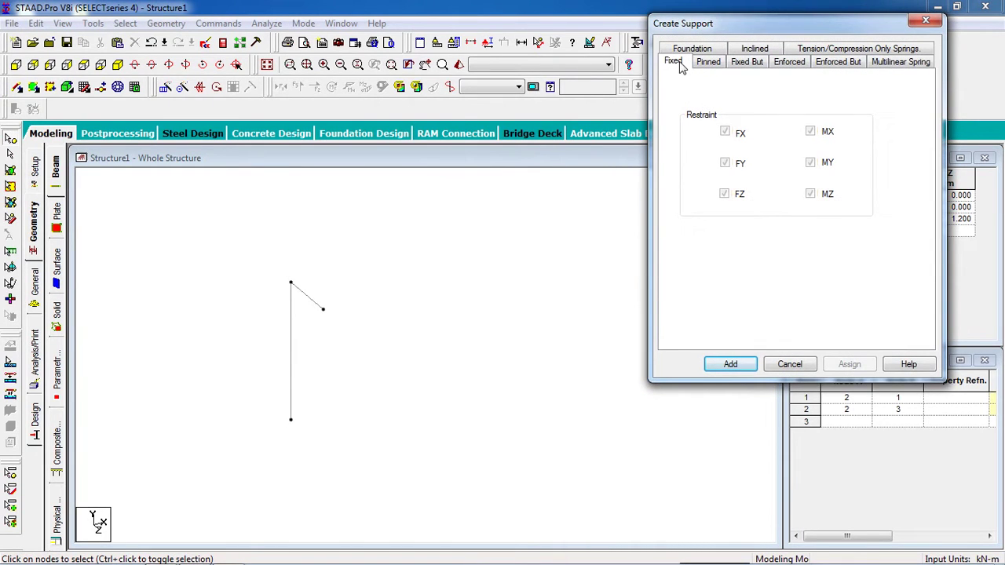
{"action": "left_click", "coordinate": [730, 365]}
{"action": "left_click", "coordinate": [750, 125]}
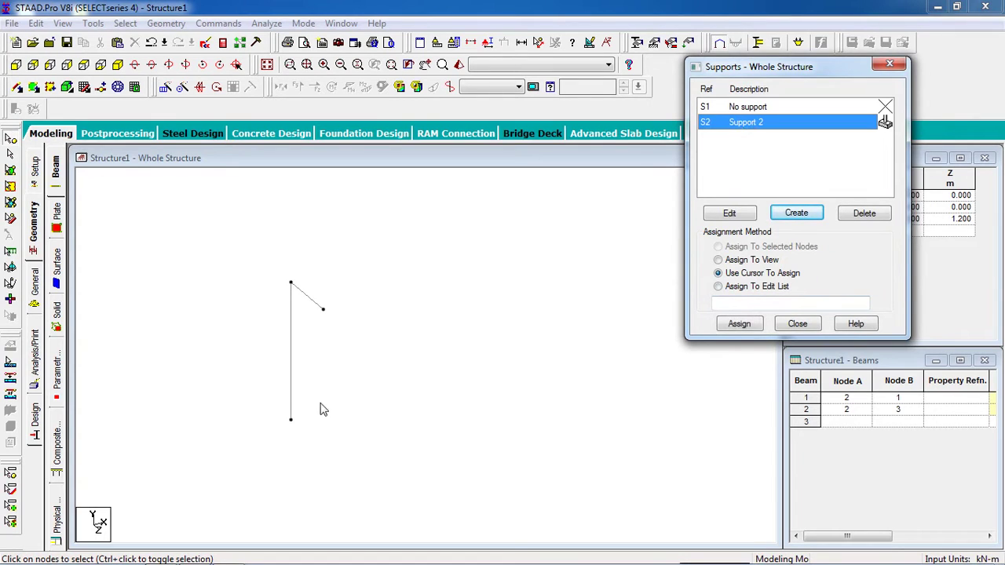
{"action": "left_click_drag", "start_coordinate": [321, 409], "coordinate": [265, 454]}
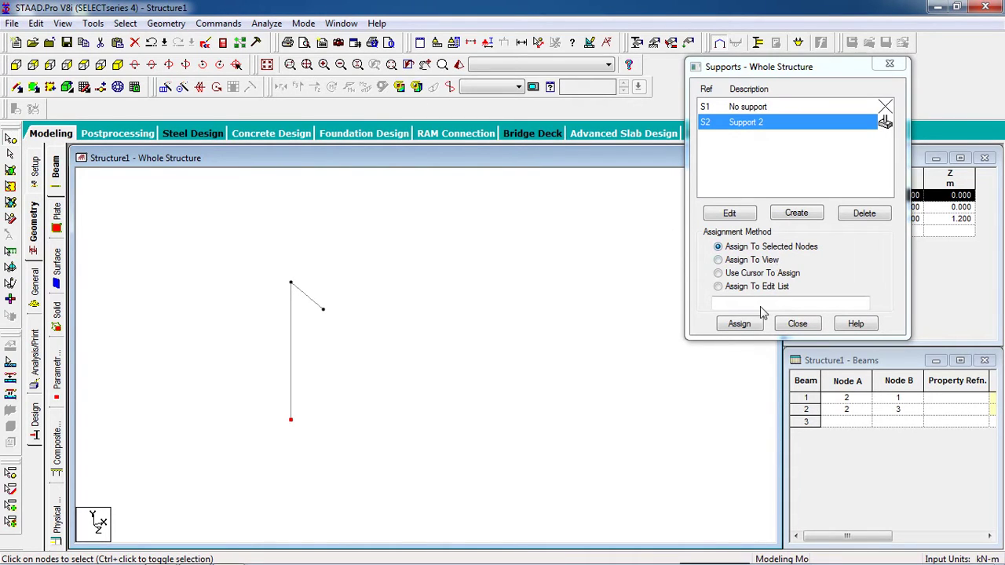
{"action": "left_click", "coordinate": [739, 324]}
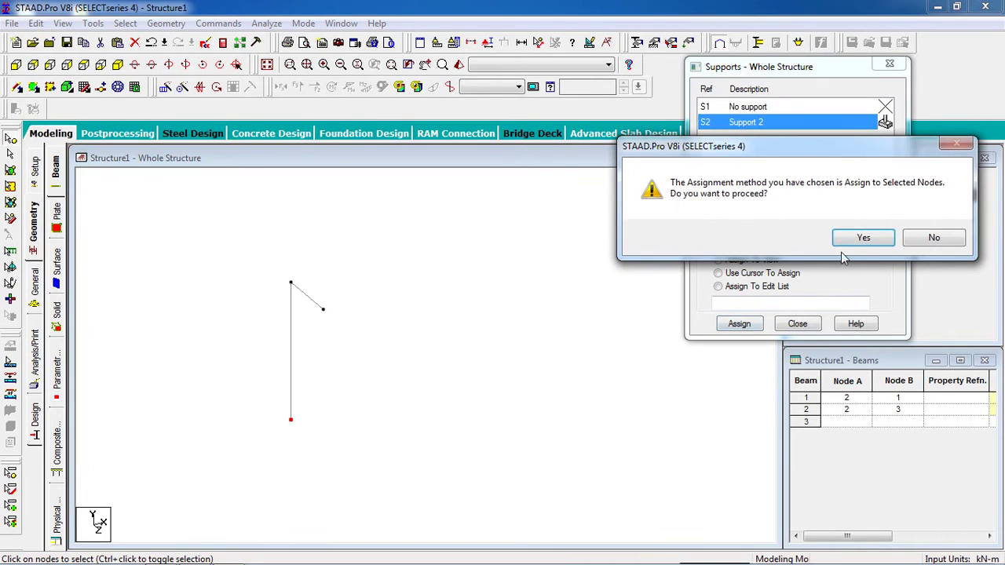
{"action": "left_click", "coordinate": [861, 240]}
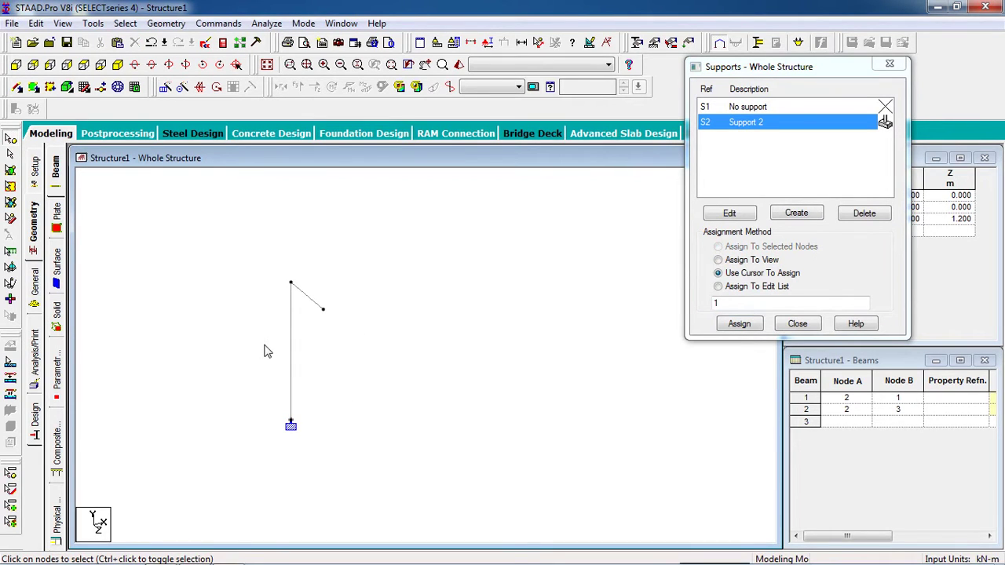
Step: Define a rectangular concrete section with depth 0.30 and width 0.25
{"action": "left_click", "coordinate": [794, 325]}
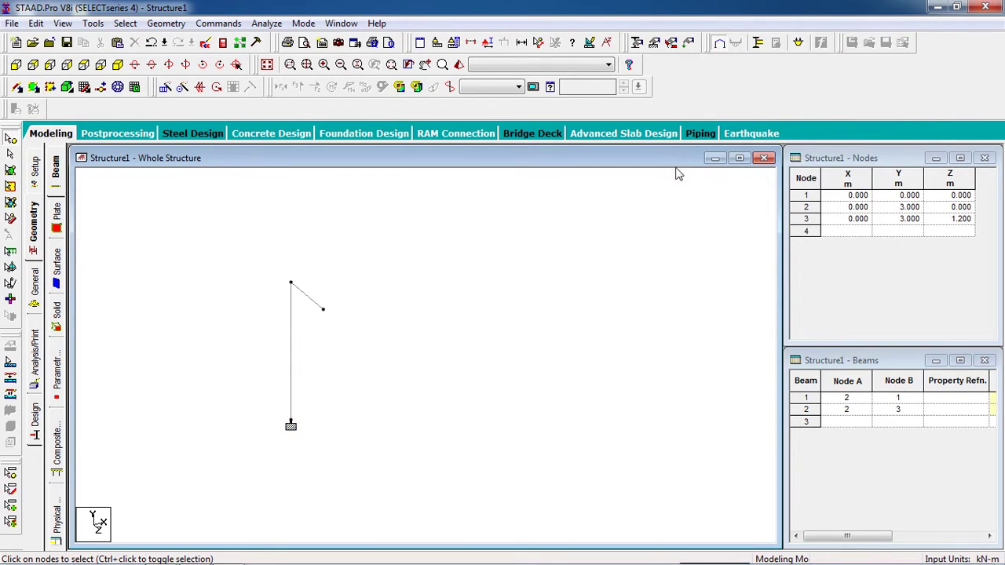
{"action": "left_click", "coordinate": [638, 43]}
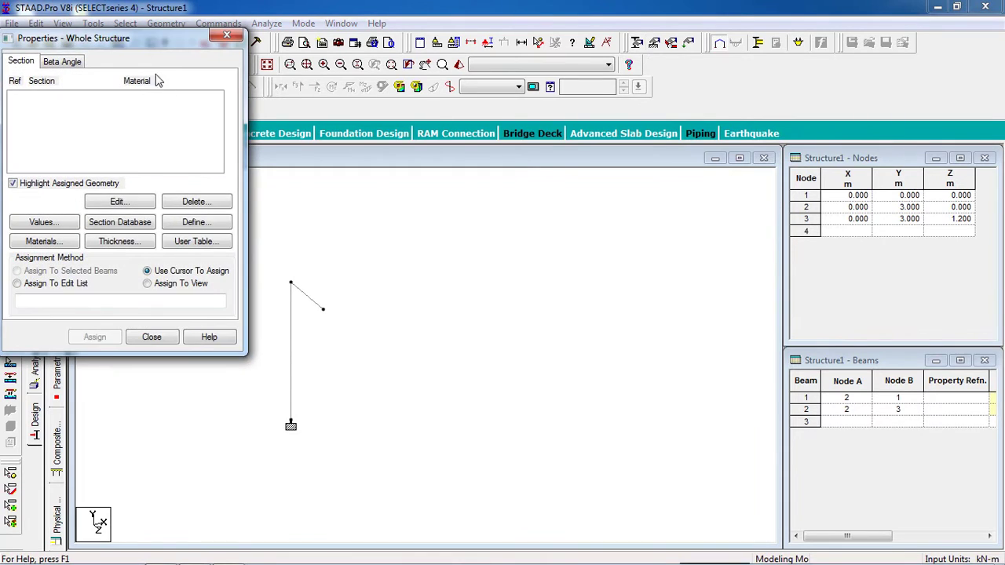
{"action": "left_click_drag", "start_coordinate": [112, 41], "coordinate": [733, 71]}
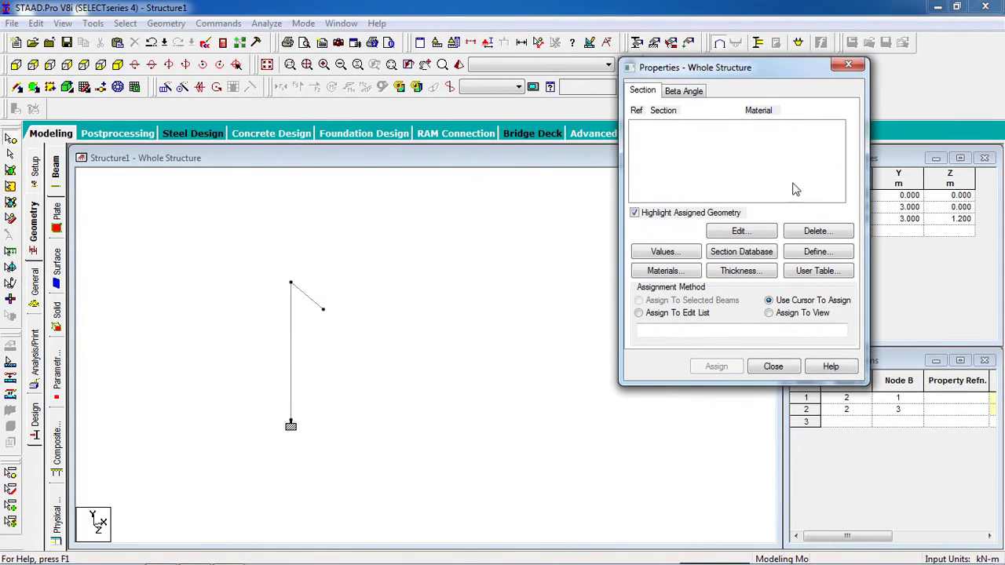
{"action": "left_click", "coordinate": [818, 252]}
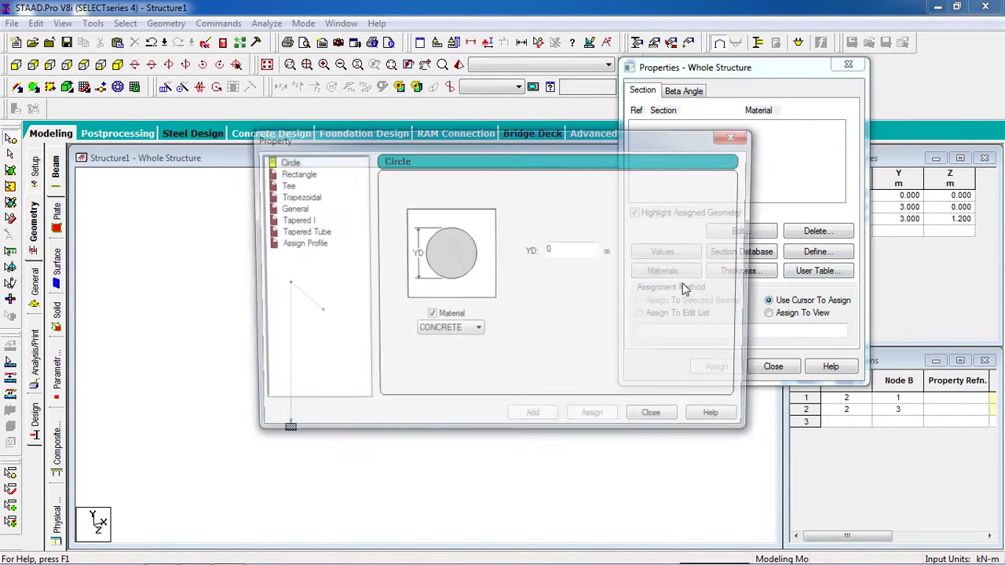
{"action": "left_click_drag", "start_coordinate": [492, 163], "coordinate": [657, 133]}
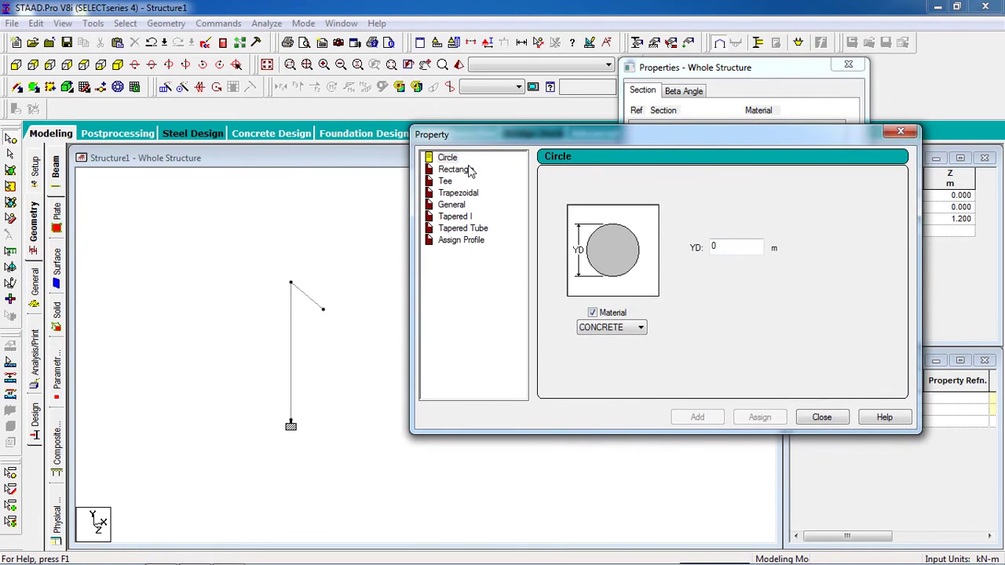
{"action": "left_click", "coordinate": [466, 174]}
{"action": "left_click", "coordinate": [724, 239]}
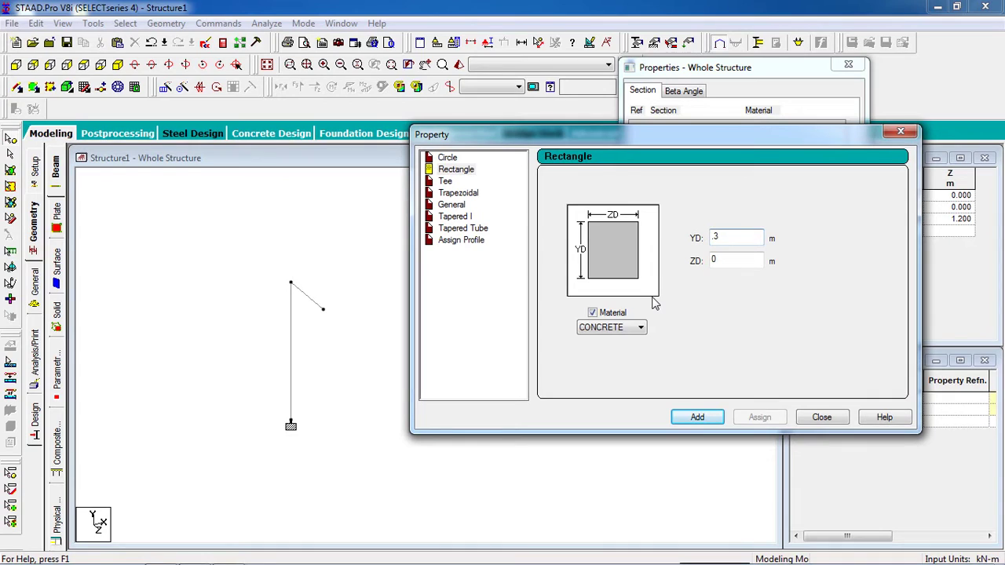
{"action": "left_click", "coordinate": [722, 262]}
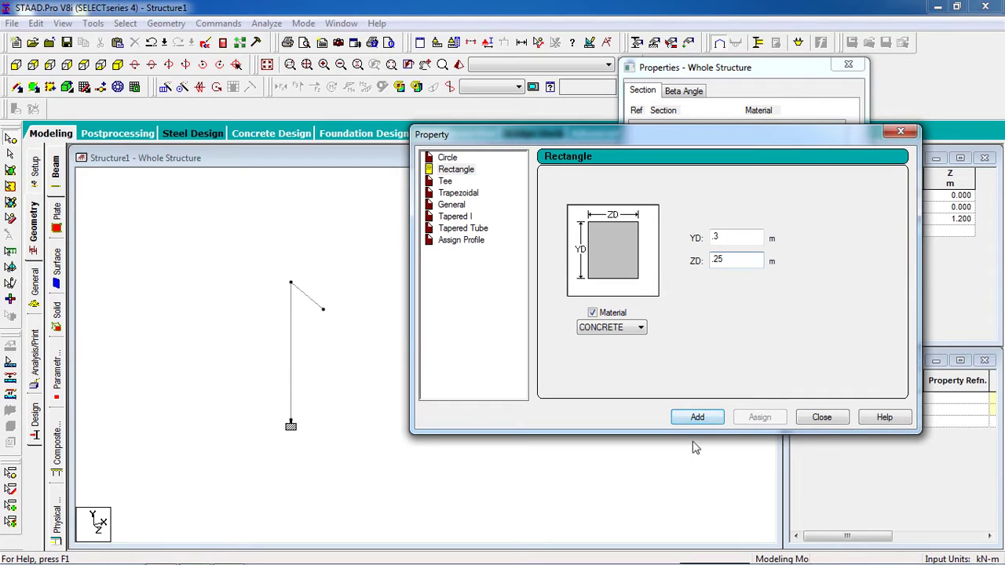
{"action": "left_click", "coordinate": [691, 418]}
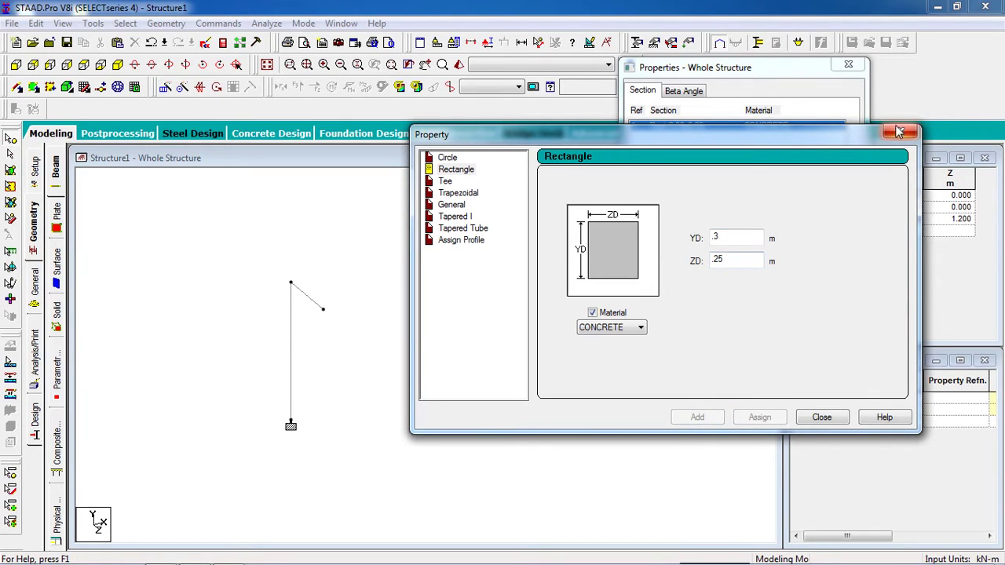
{"action": "left_click", "coordinate": [900, 132]}
Step: Assign the Rect 0.30x0.25 section to both members in view
{"action": "left_click", "coordinate": [793, 129]}
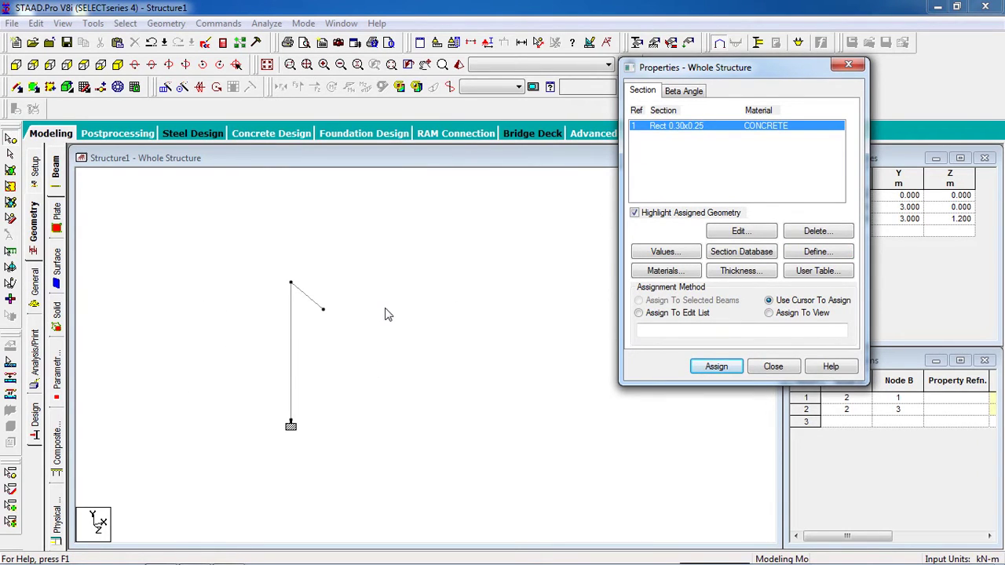
{"action": "left_click", "coordinate": [802, 313]}
{"action": "left_click", "coordinate": [699, 366]}
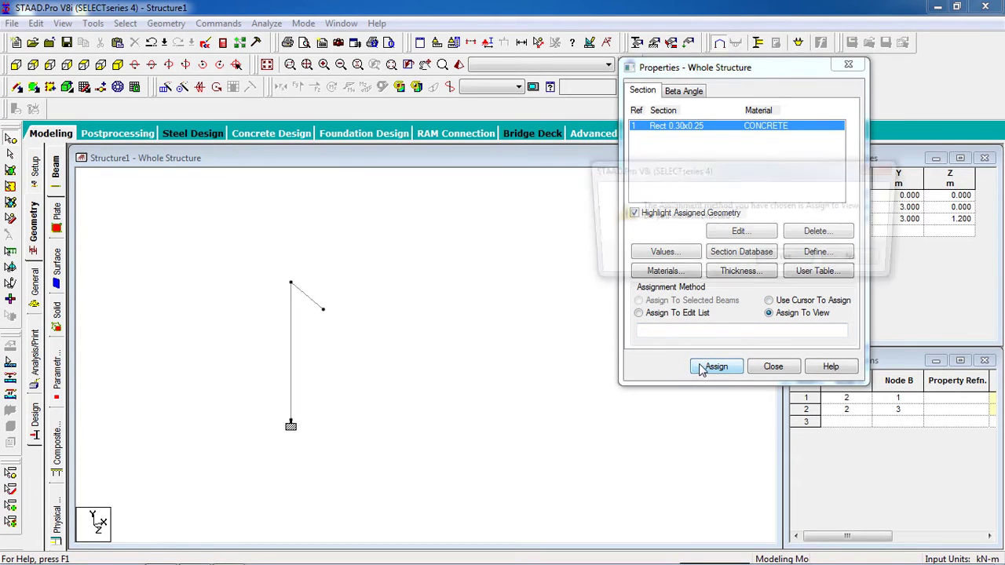
{"action": "left_click", "coordinate": [789, 261]}
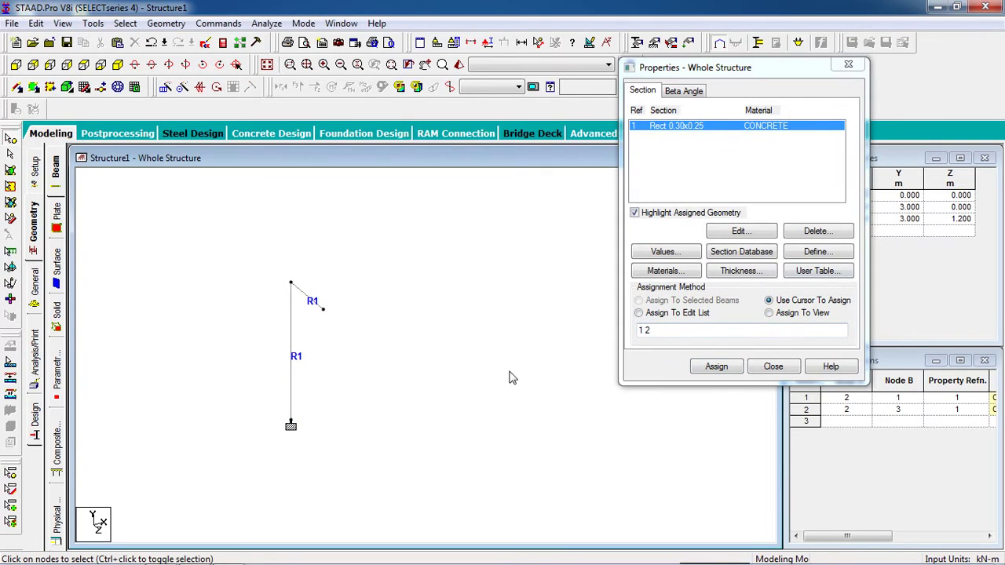
Step: Inspect the sectioned frame in a 3D rendered view, then close it
{"action": "left_click", "coordinate": [458, 64]}
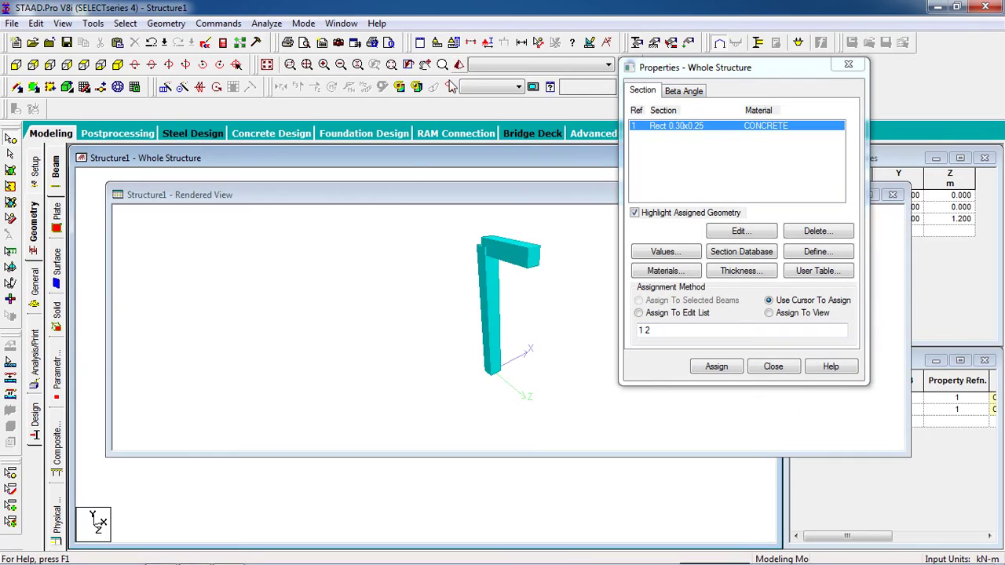
{"action": "left_click_drag", "start_coordinate": [566, 262], "coordinate": [508, 248]}
{"action": "left_click_drag", "start_coordinate": [583, 197], "coordinate": [257, 243]}
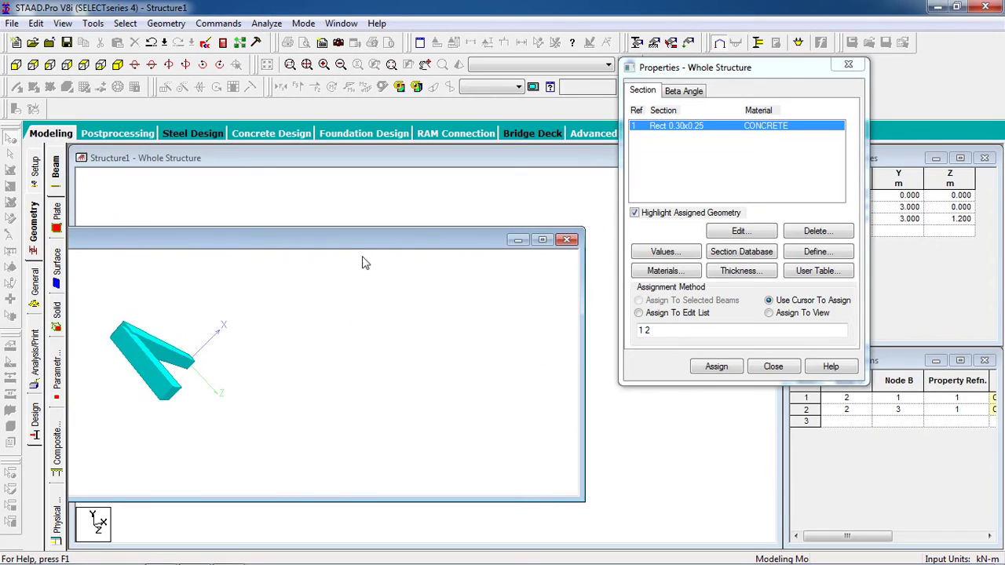
{"action": "left_click", "coordinate": [567, 238]}
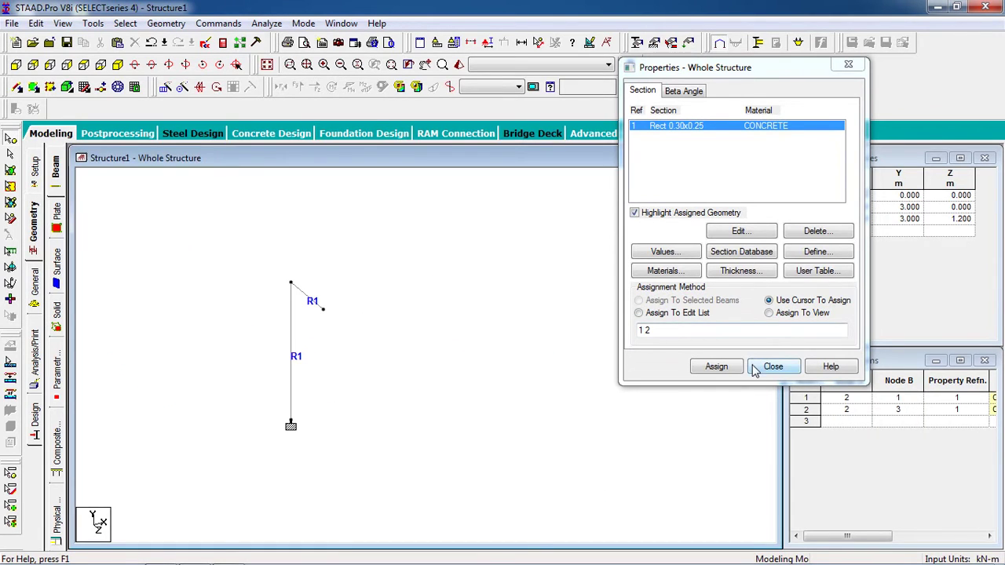
{"action": "left_click", "coordinate": [759, 366]}
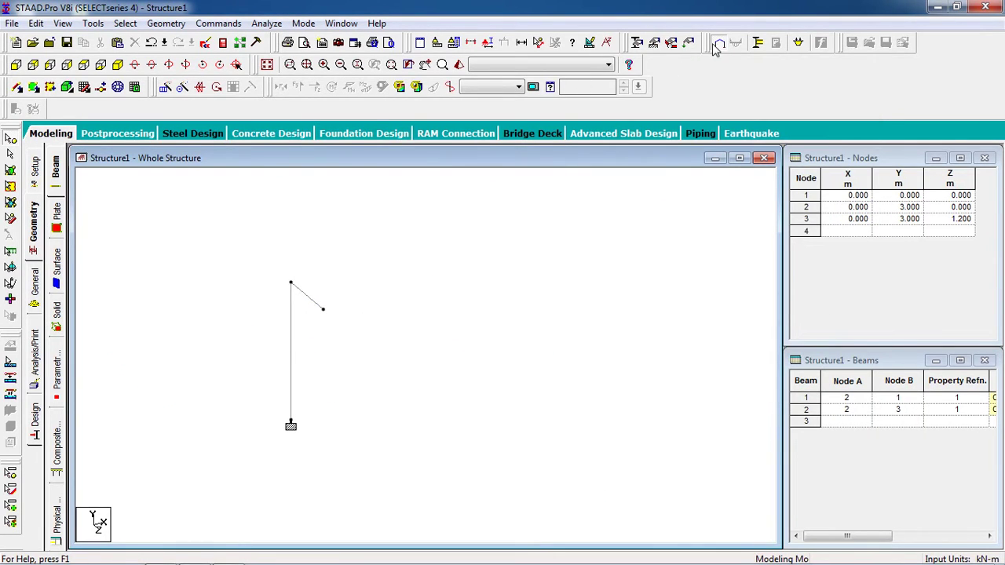
Step: Add primary load case 1 titled 'dead' with Dead loading type
{"action": "left_click", "coordinate": [719, 44]}
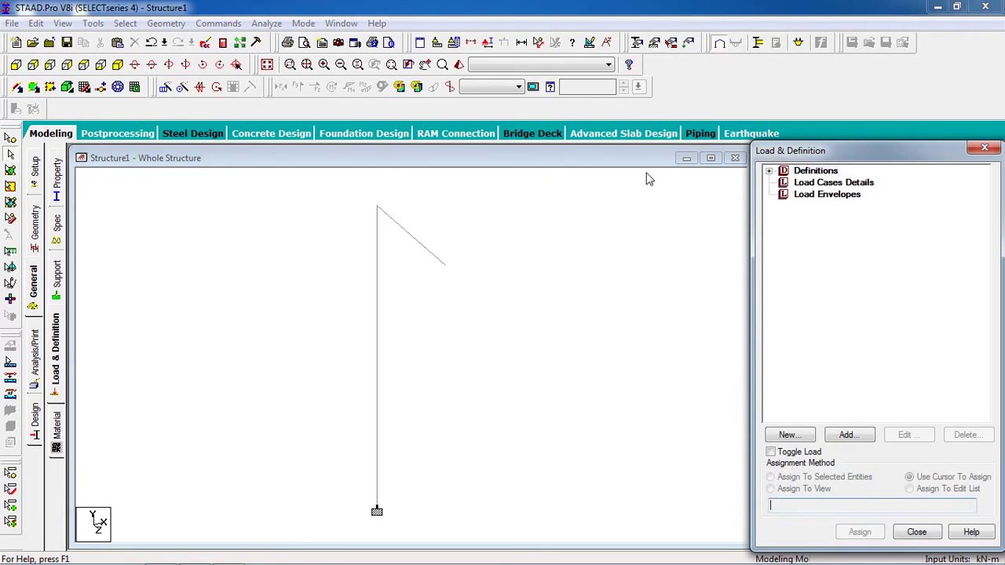
{"action": "left_click", "coordinate": [831, 183]}
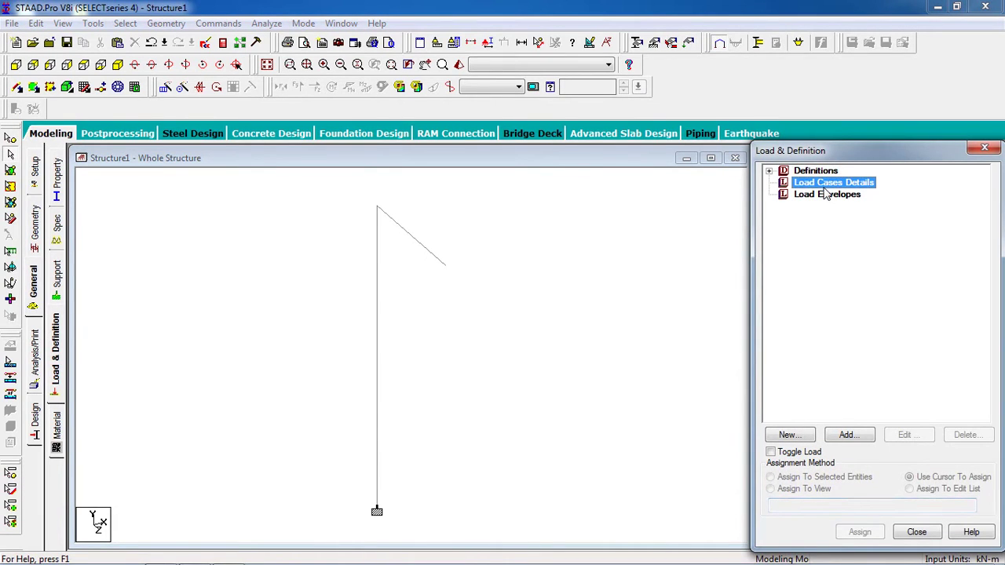
{"action": "left_click", "coordinate": [691, 46]}
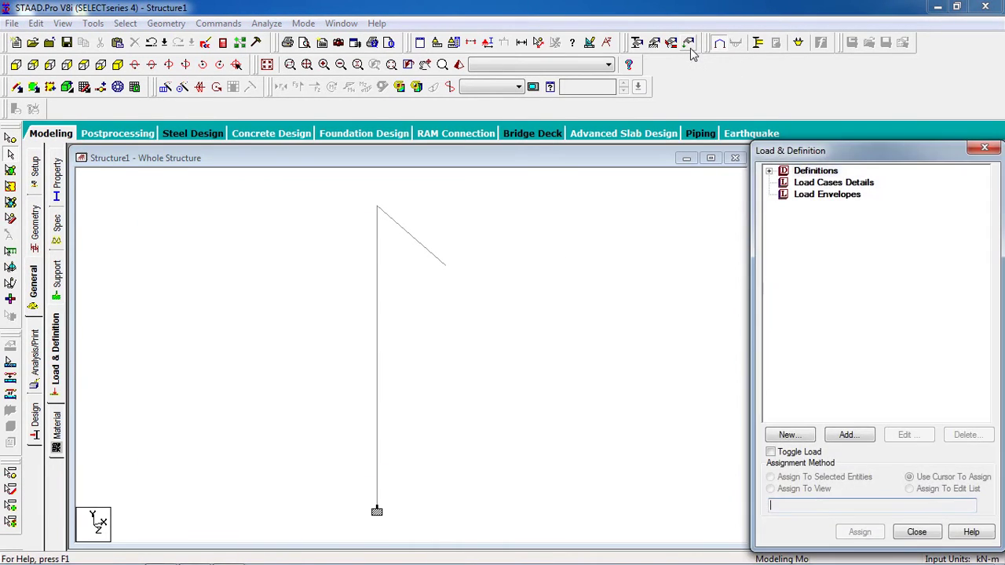
{"action": "left_click", "coordinate": [818, 183]}
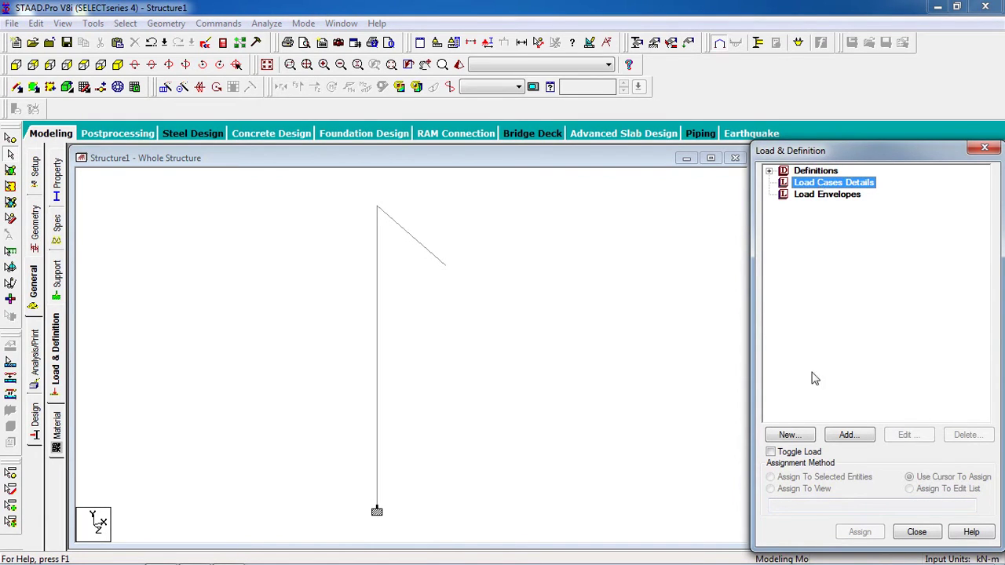
{"action": "left_click", "coordinate": [849, 436]}
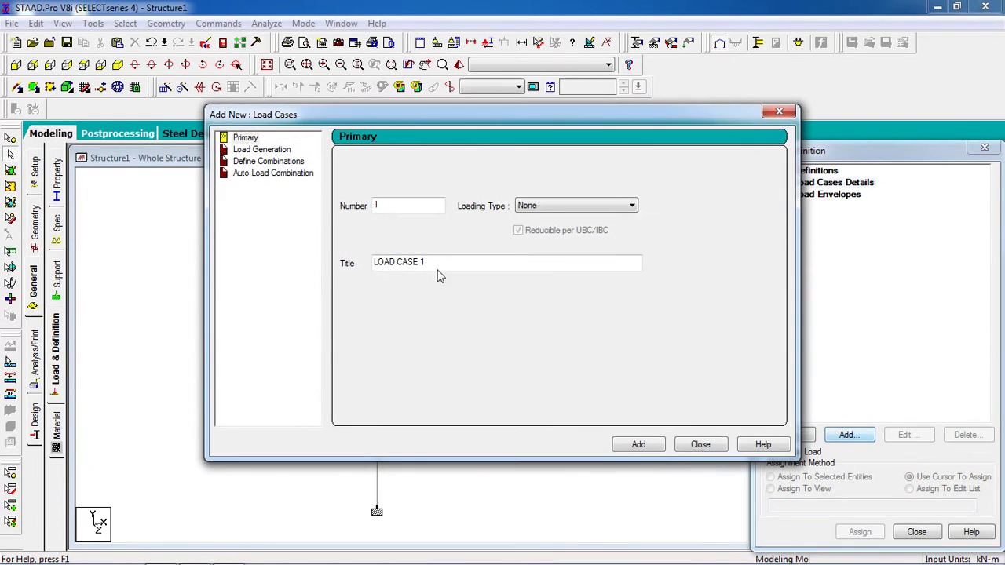
{"action": "left_click", "coordinate": [569, 207]}
{"action": "left_click", "coordinate": [558, 220]}
{"action": "left_click", "coordinate": [564, 206]}
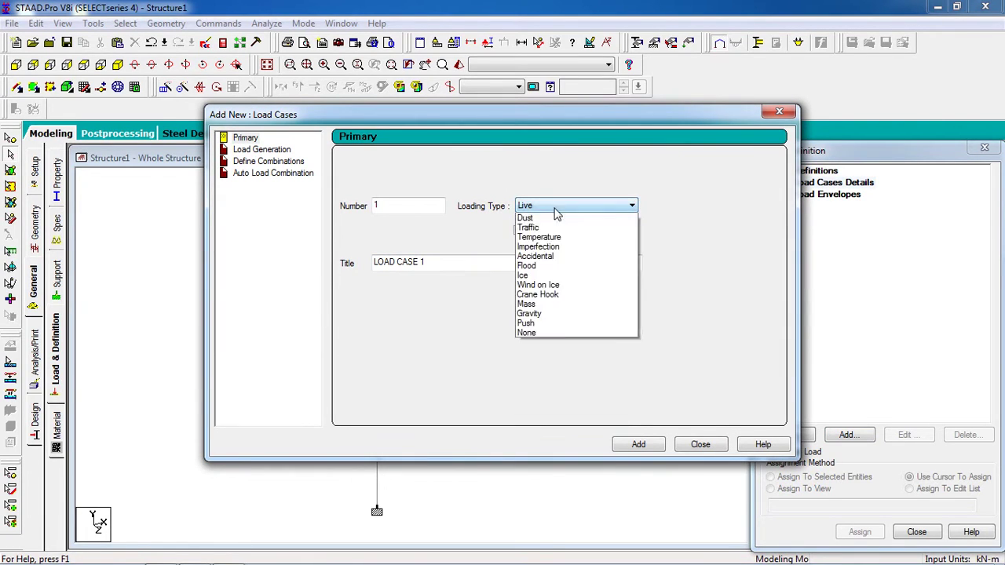
{"action": "left_click", "coordinate": [553, 220]}
{"action": "left_click_drag", "start_coordinate": [472, 265], "coordinate": [153, 339]}
{"action": "type", "text": "dead"}
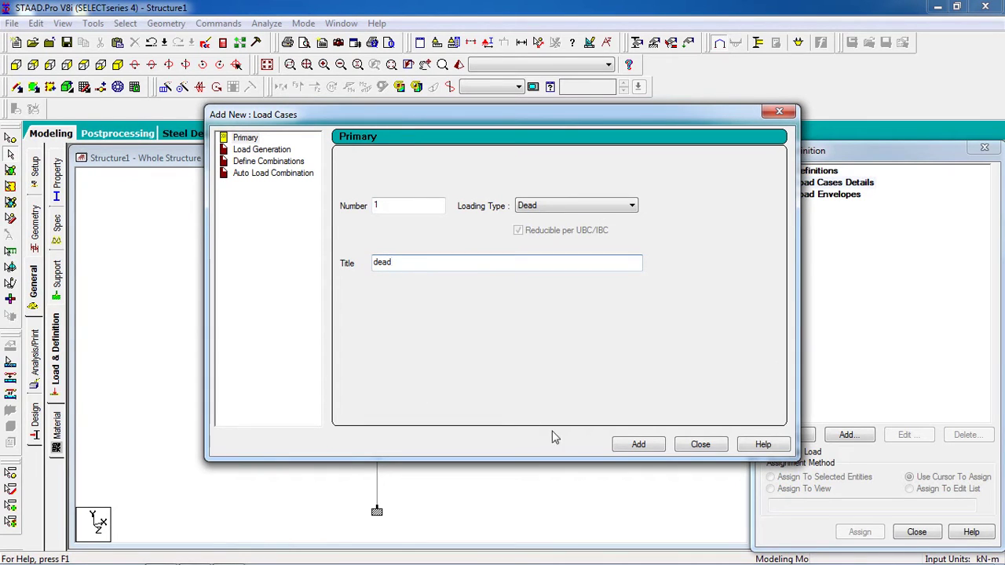
{"action": "left_click", "coordinate": [639, 445]}
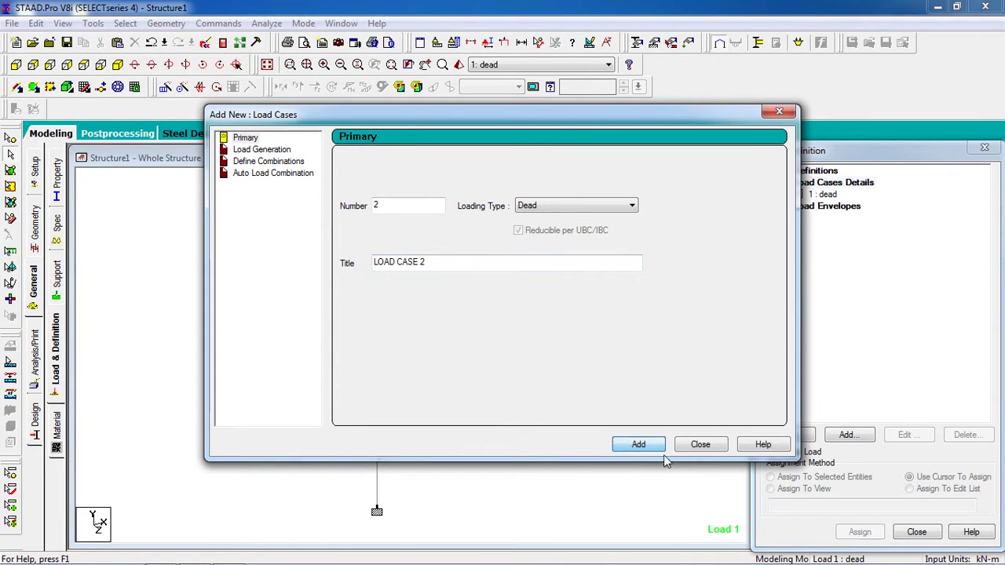
Step: Add primary load case 2 titled 'live' with Live loading type
{"action": "left_click", "coordinate": [592, 208]}
{"action": "left_click", "coordinate": [579, 233]}
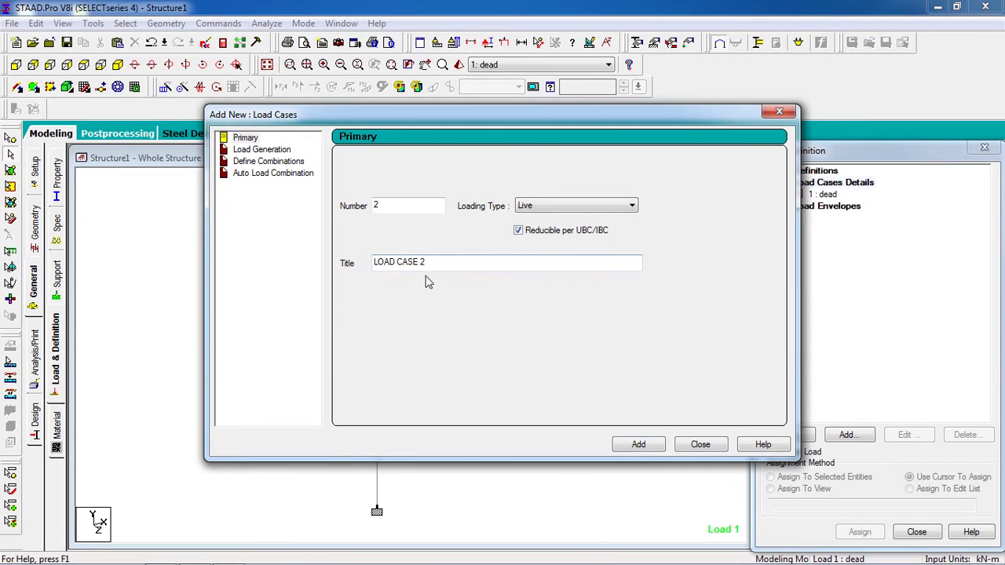
{"action": "left_click_drag", "start_coordinate": [432, 264], "coordinate": [329, 269]}
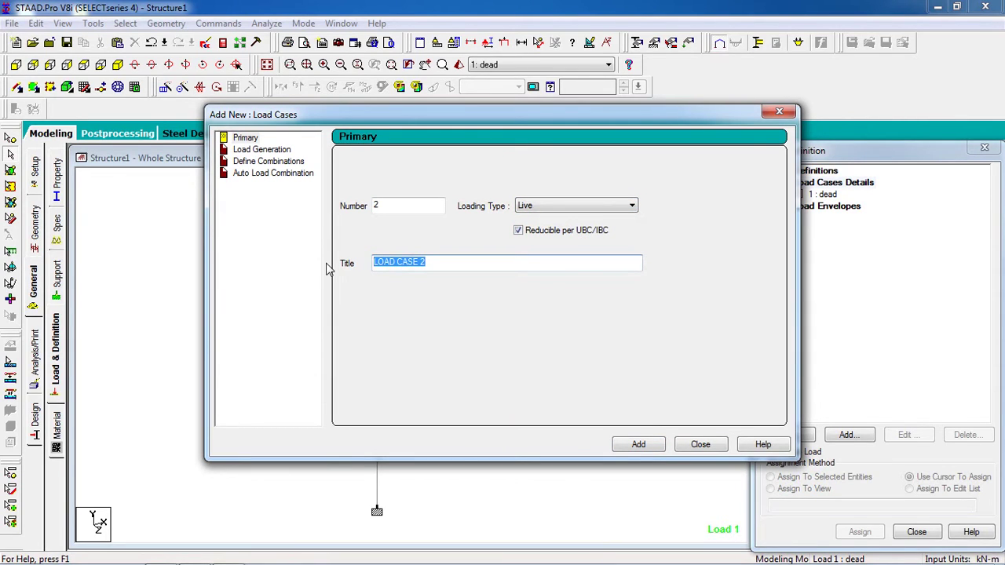
{"action": "type", "text": "live"}
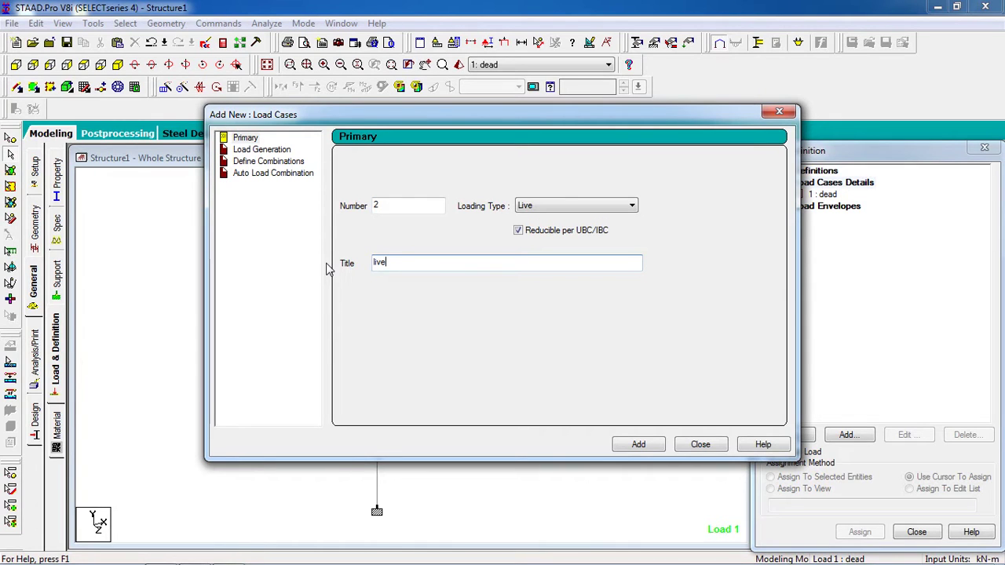
{"action": "left_click", "coordinate": [641, 446]}
{"action": "left_click", "coordinate": [696, 445]}
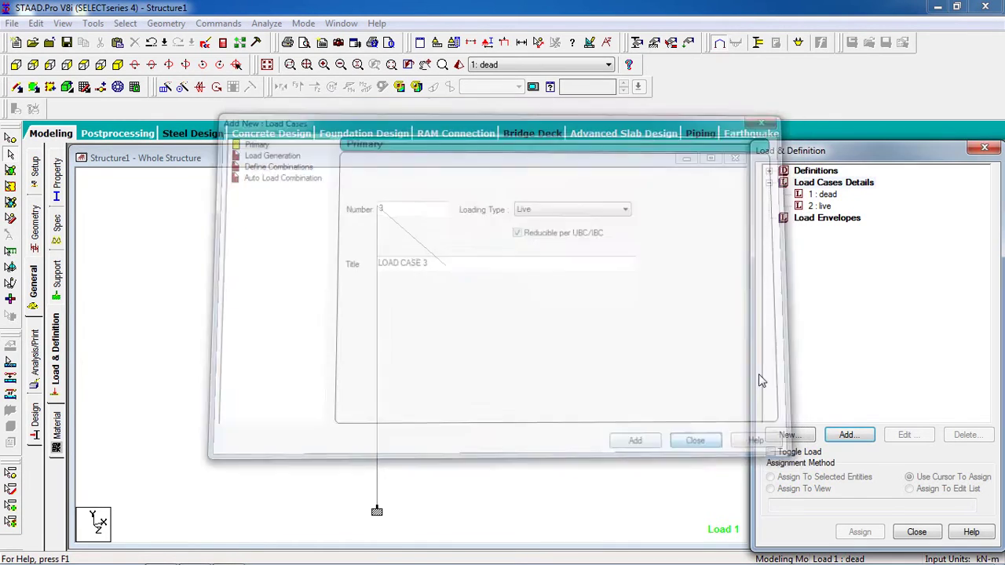
Step: Add selfweight Y -1 and a uniform member load GY -1 kN/m to the dead case
{"action": "left_click", "coordinate": [827, 194]}
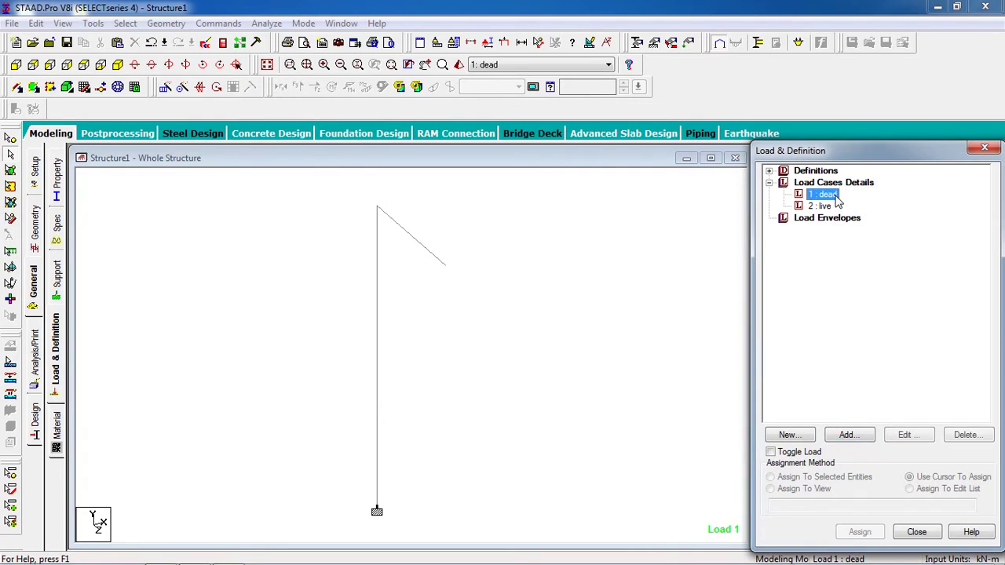
{"action": "left_click", "coordinate": [848, 434]}
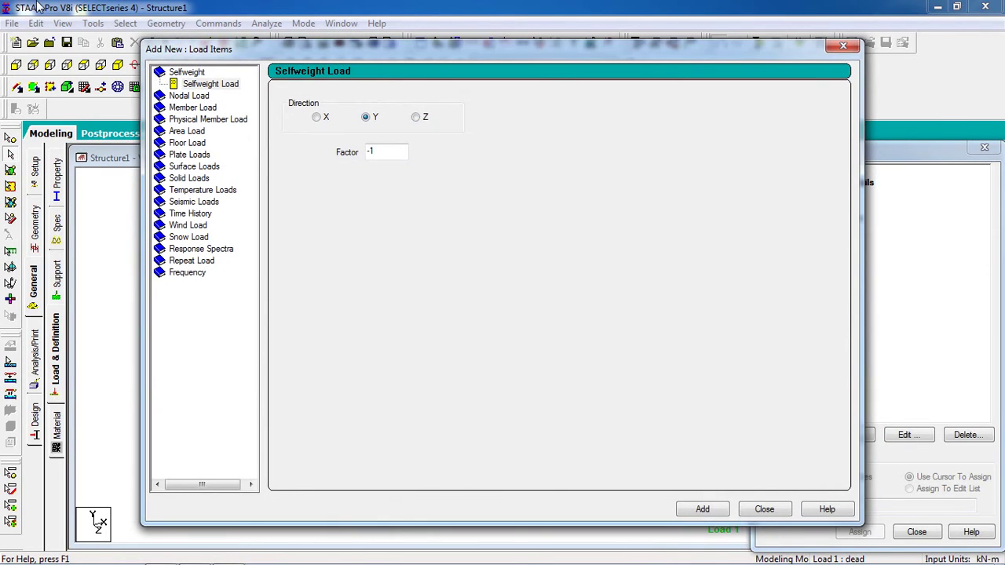
{"action": "left_click", "coordinate": [201, 85]}
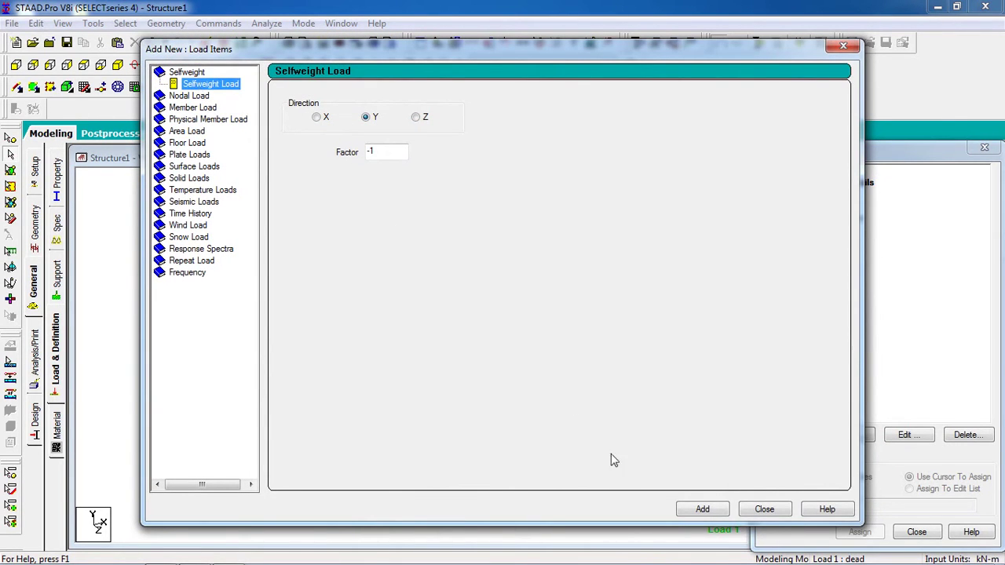
{"action": "left_click", "coordinate": [702, 510]}
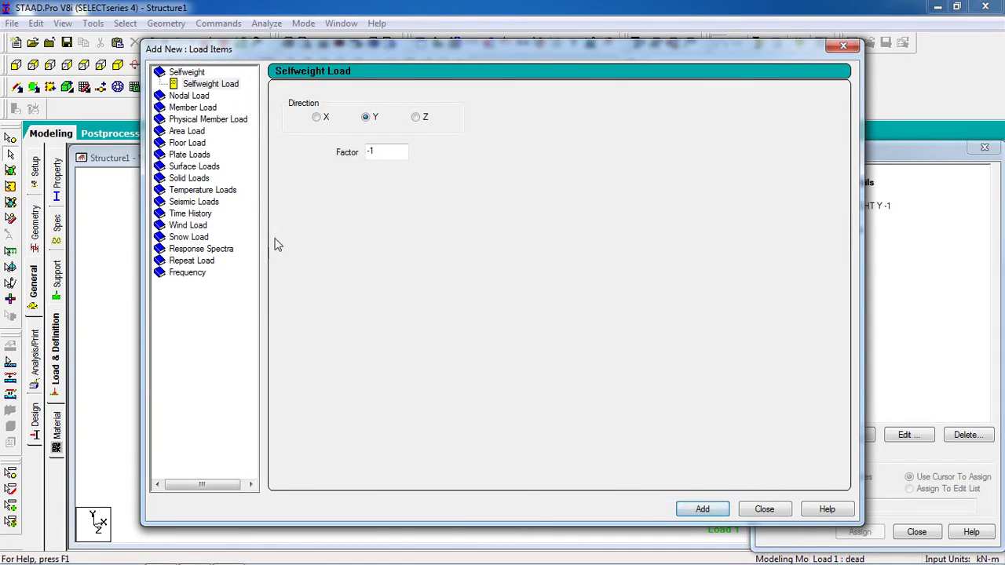
{"action": "left_click", "coordinate": [192, 107]}
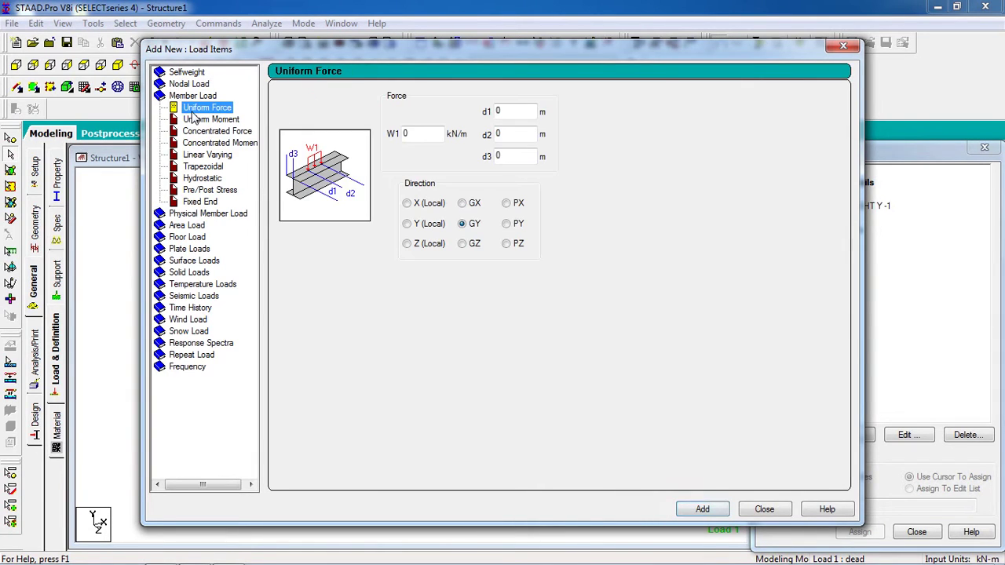
{"action": "double_click", "coordinate": [408, 134]}
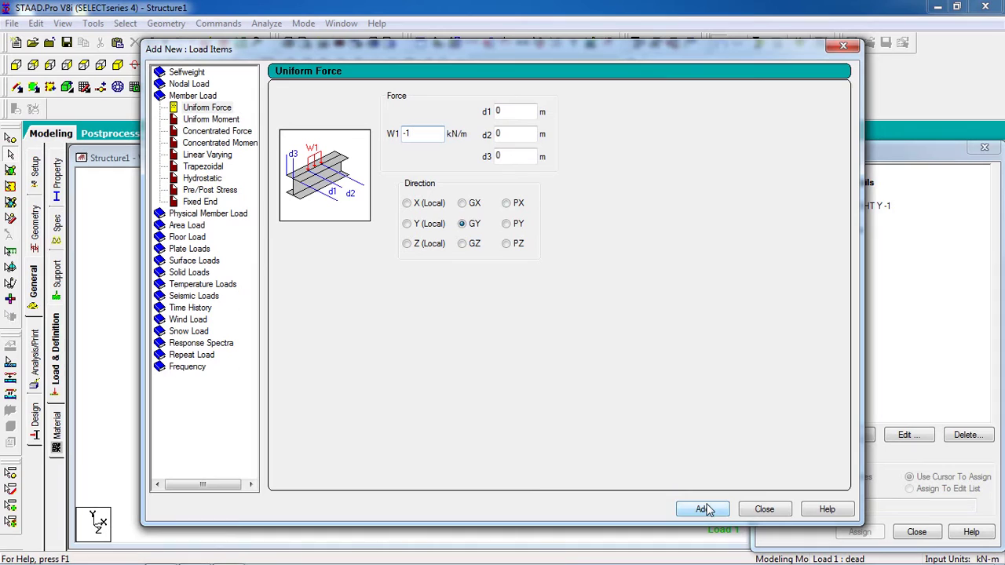
{"action": "left_click", "coordinate": [704, 509]}
{"action": "left_click", "coordinate": [763, 509]}
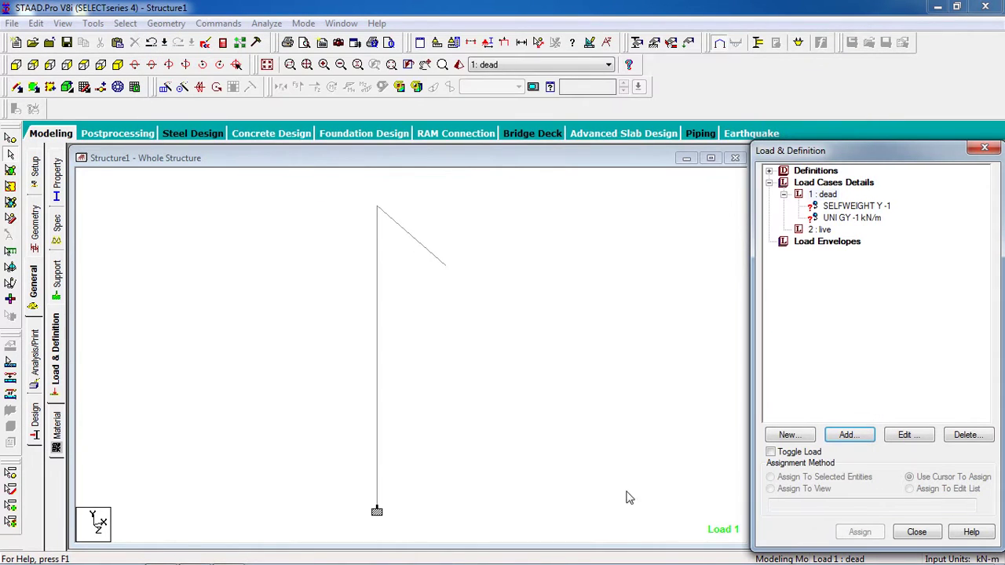
Step: Assign the selfweight load to both members in view
{"action": "left_click", "coordinate": [856, 206]}
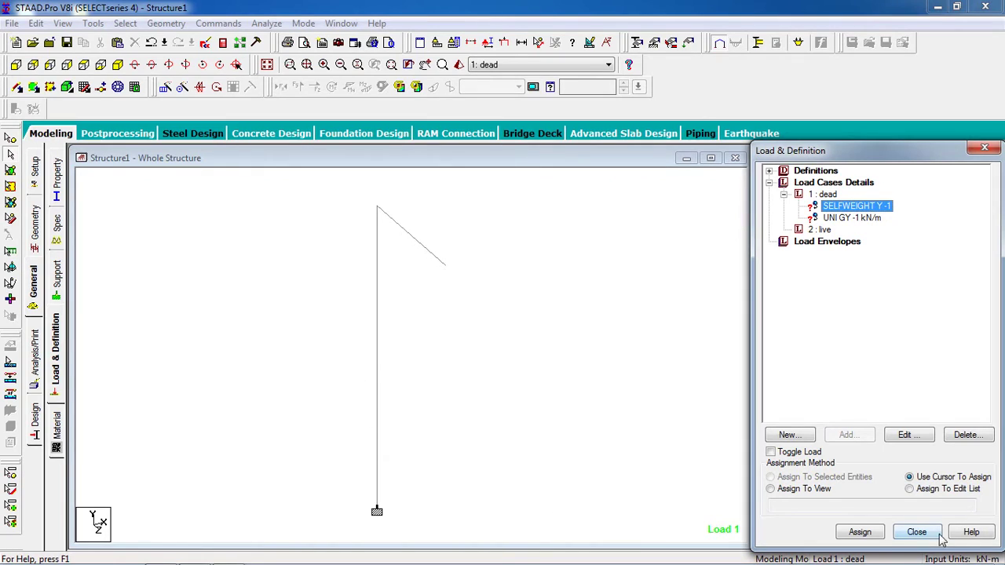
{"action": "left_click", "coordinate": [816, 489]}
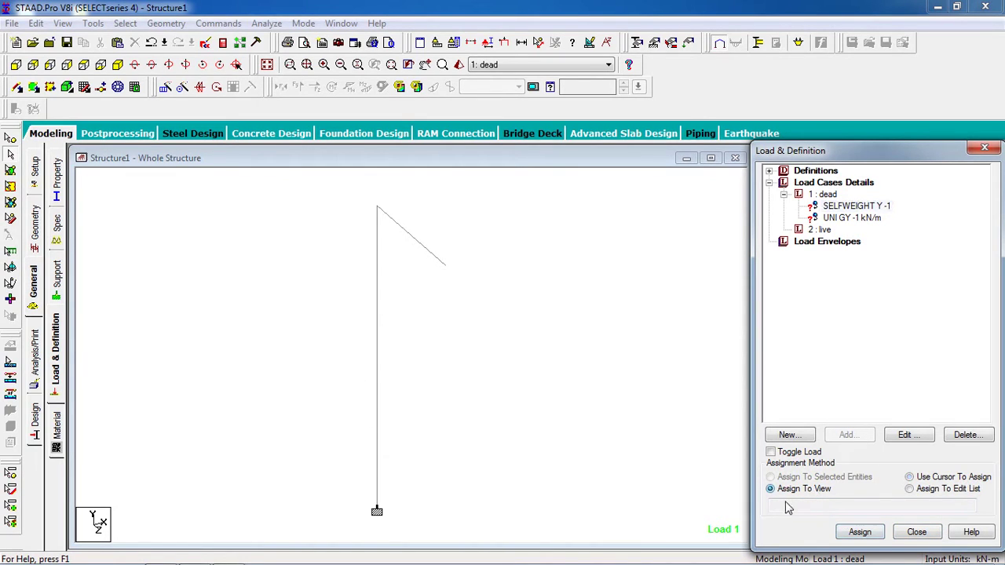
{"action": "left_click", "coordinate": [859, 534]}
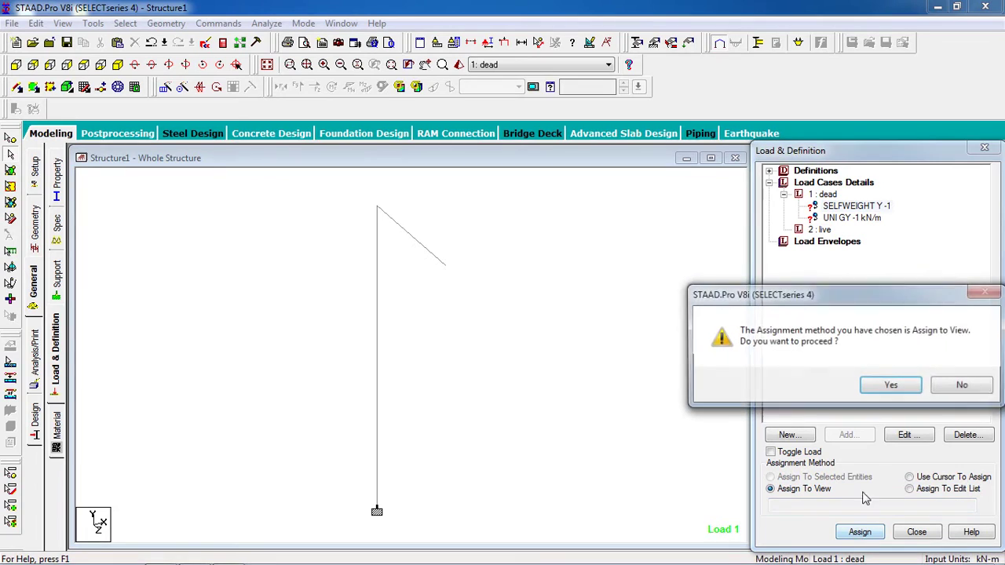
{"action": "left_click", "coordinate": [897, 385]}
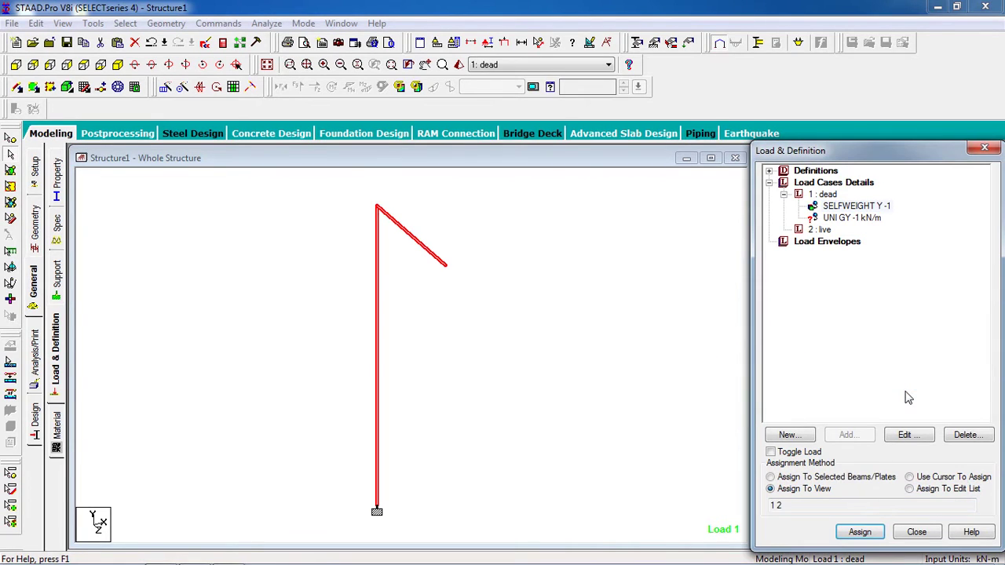
Step: Assign the uniform GY -1 kN/m load to beam 2 only, declining auto save
{"action": "left_click", "coordinate": [844, 220]}
{"action": "left_click", "coordinate": [588, 280]}
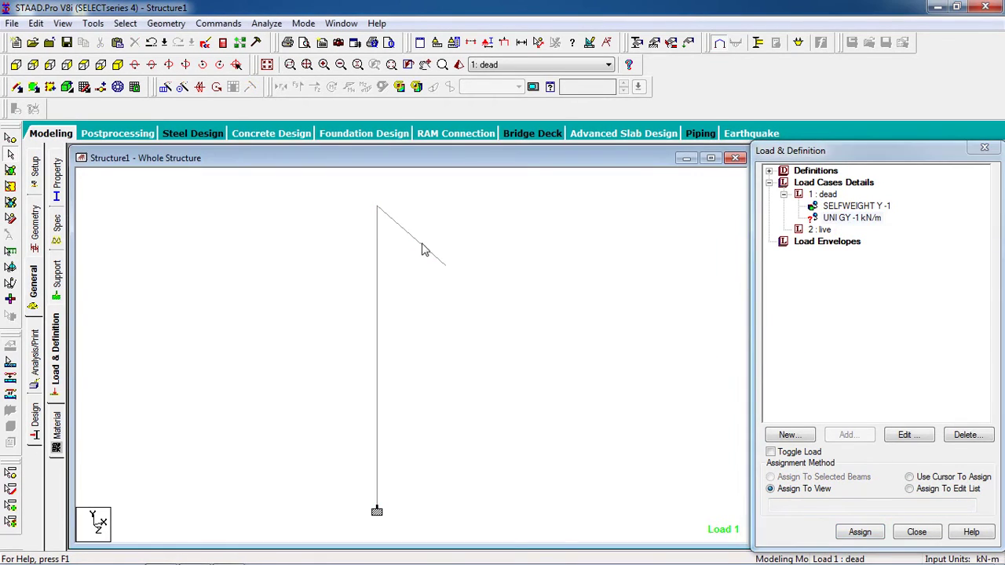
{"action": "left_click", "coordinate": [422, 249]}
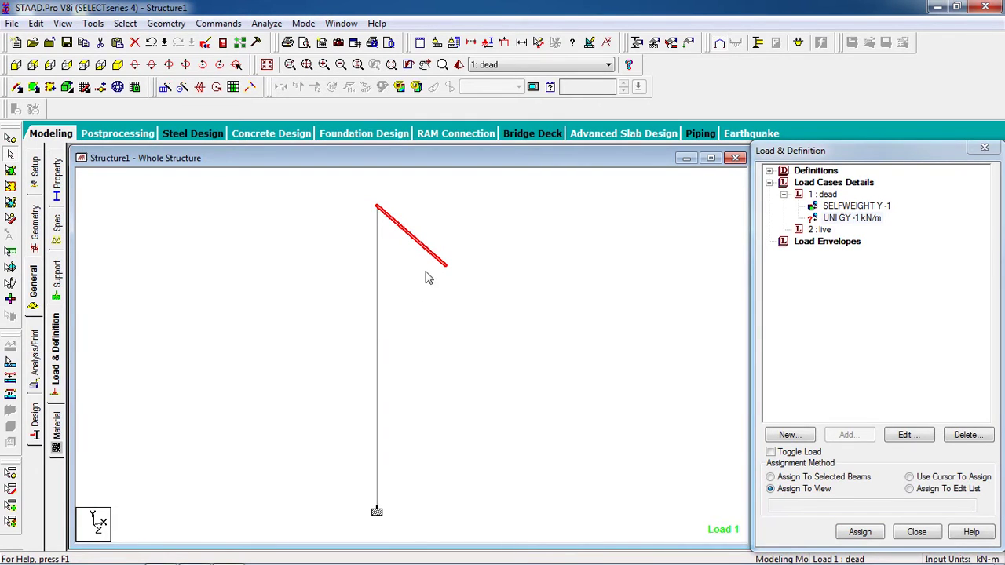
{"action": "left_click", "coordinate": [842, 481]}
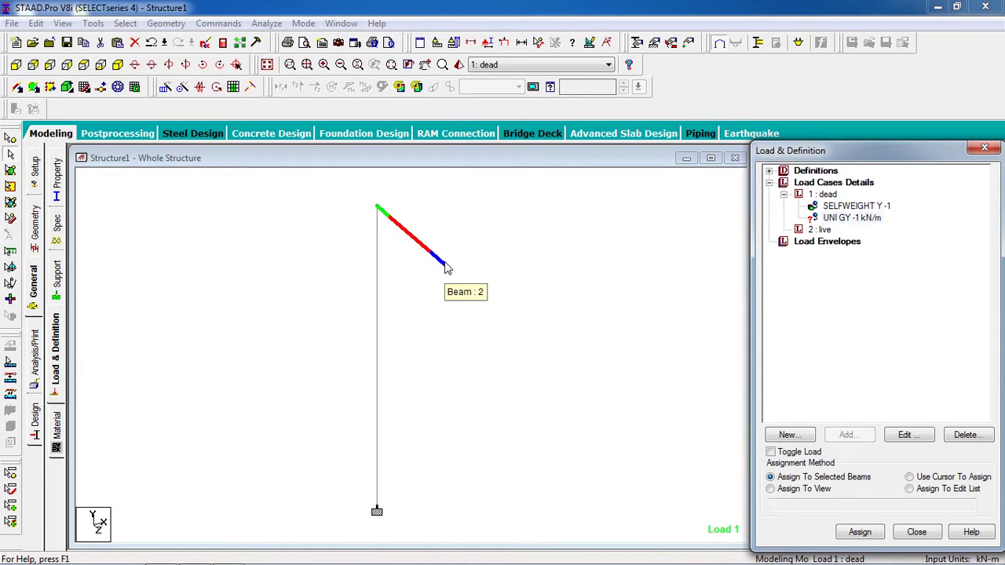
{"action": "left_click", "coordinate": [860, 532]}
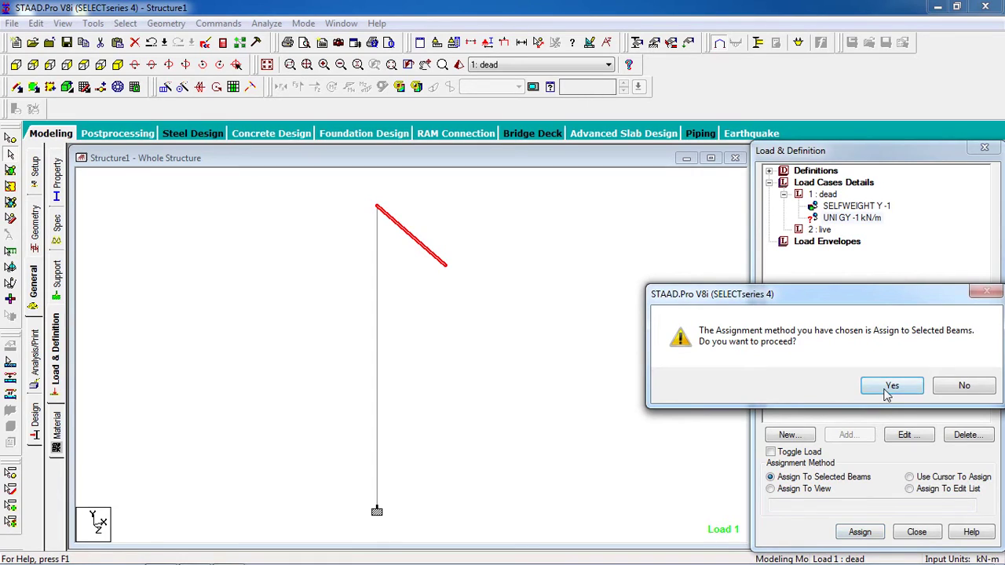
{"action": "left_click", "coordinate": [887, 391]}
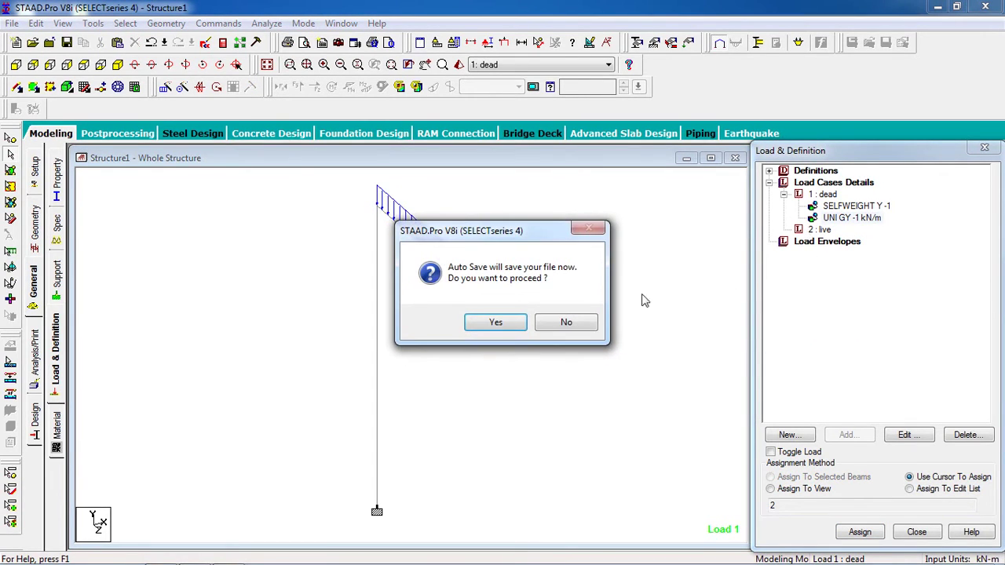
{"action": "left_click", "coordinate": [583, 324]}
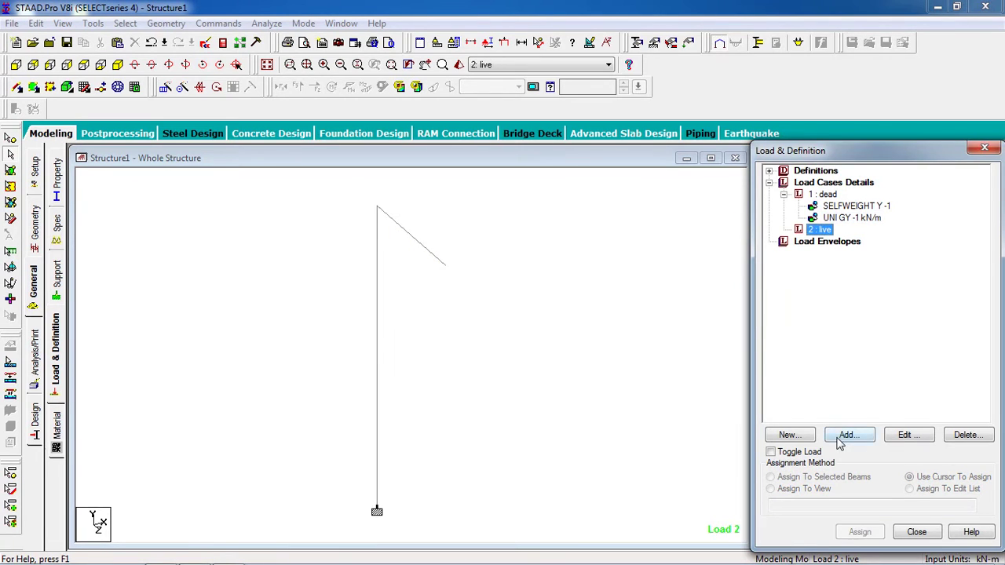
Step: Add a uniform member load GY -1 kN/m to the live case
{"action": "left_click", "coordinate": [841, 436]}
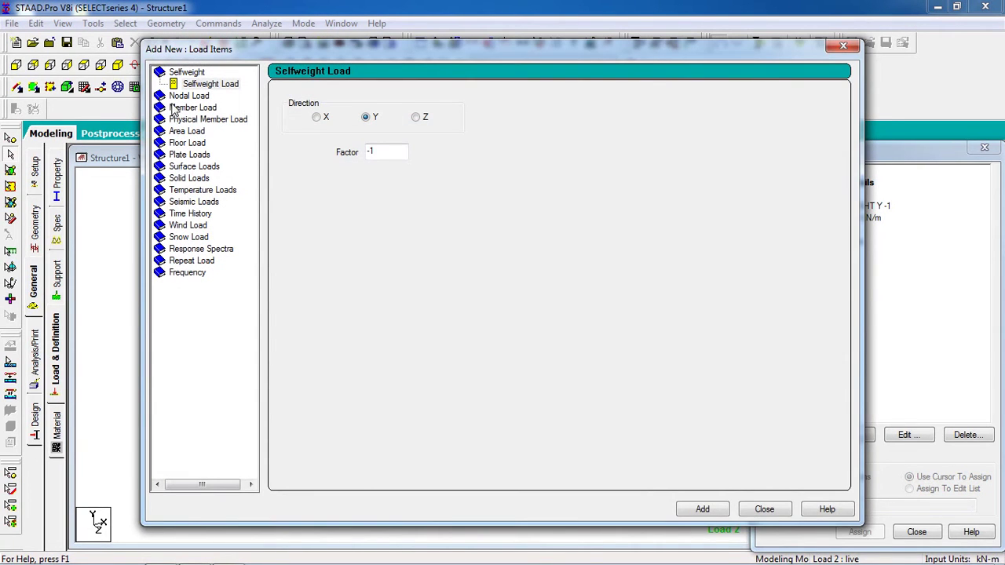
{"action": "left_click", "coordinate": [190, 107]}
{"action": "double_click", "coordinate": [416, 136]}
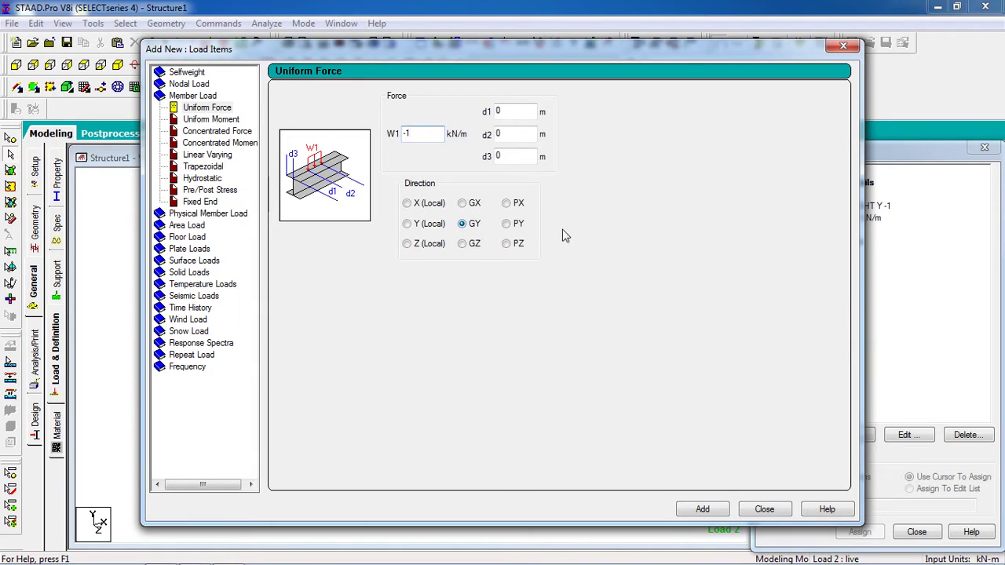
{"action": "left_click", "coordinate": [721, 509]}
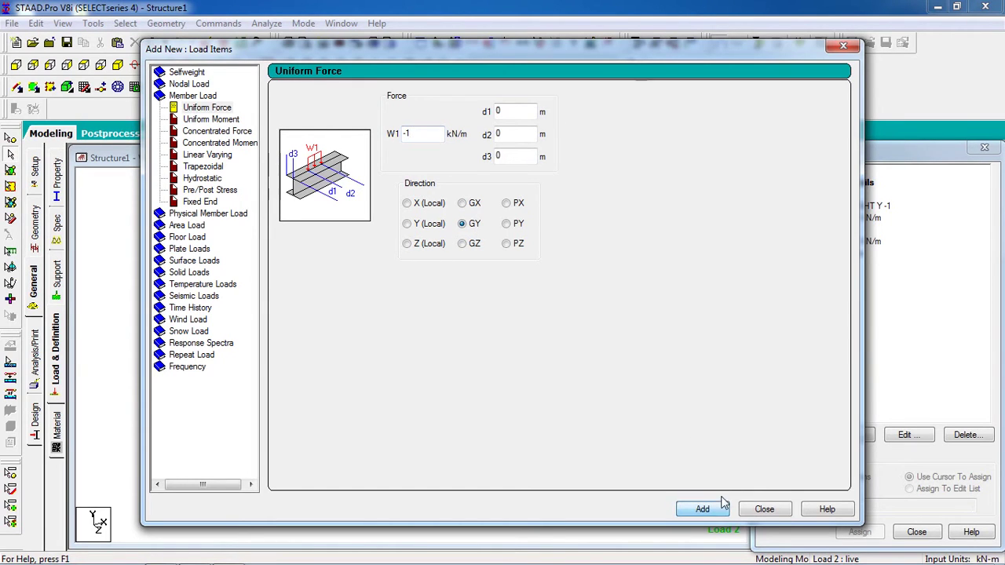
{"action": "left_click", "coordinate": [764, 509]}
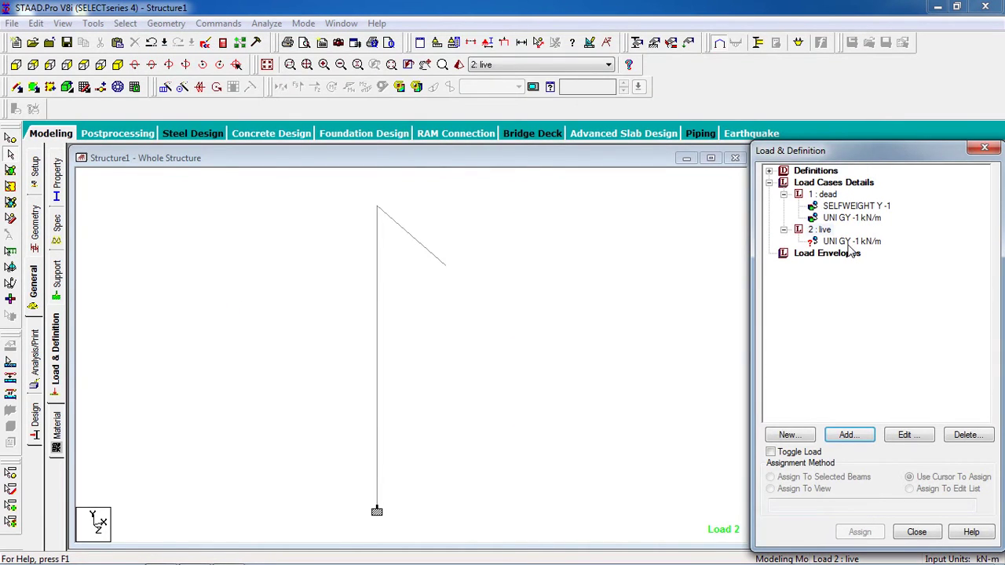
Step: Assign the live uniform load to beam 2
{"action": "left_click", "coordinate": [850, 242]}
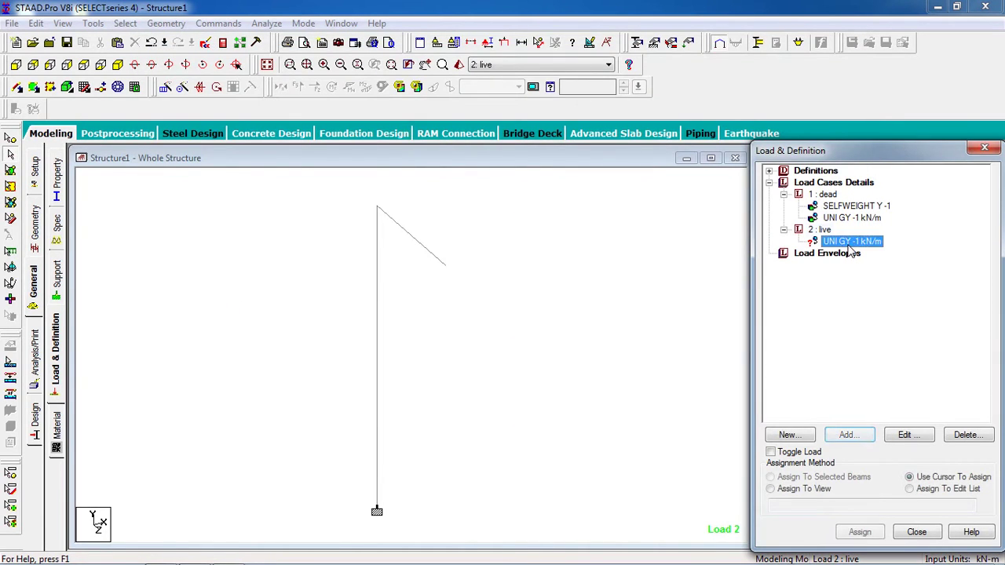
{"action": "left_click", "coordinate": [404, 238]}
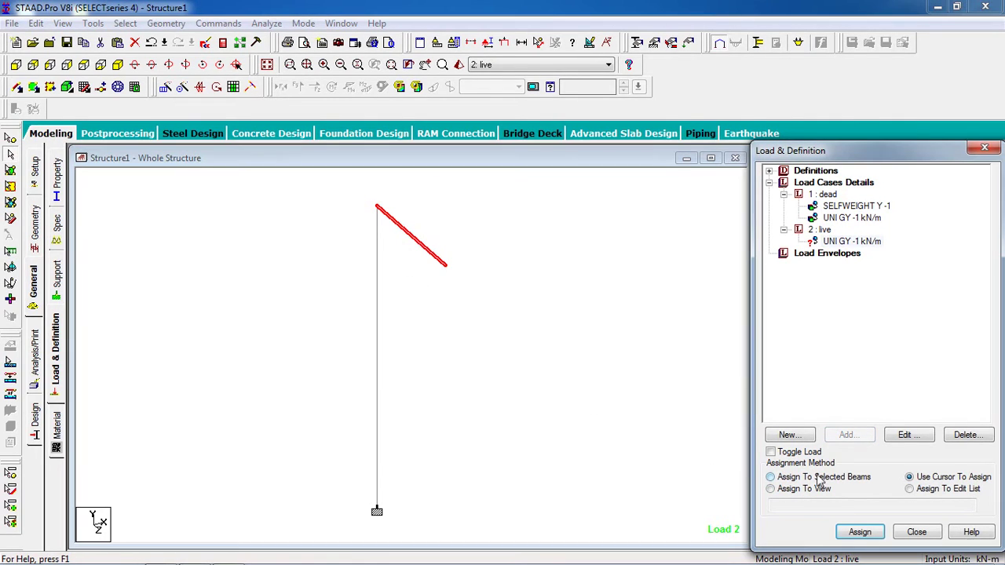
{"action": "left_click", "coordinate": [860, 531]}
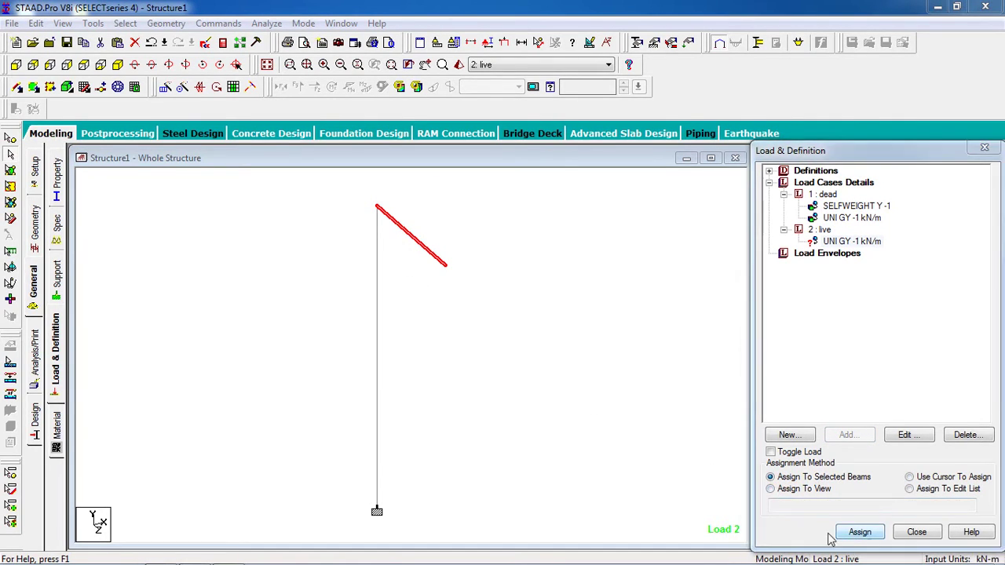
{"action": "left_click", "coordinate": [892, 387]}
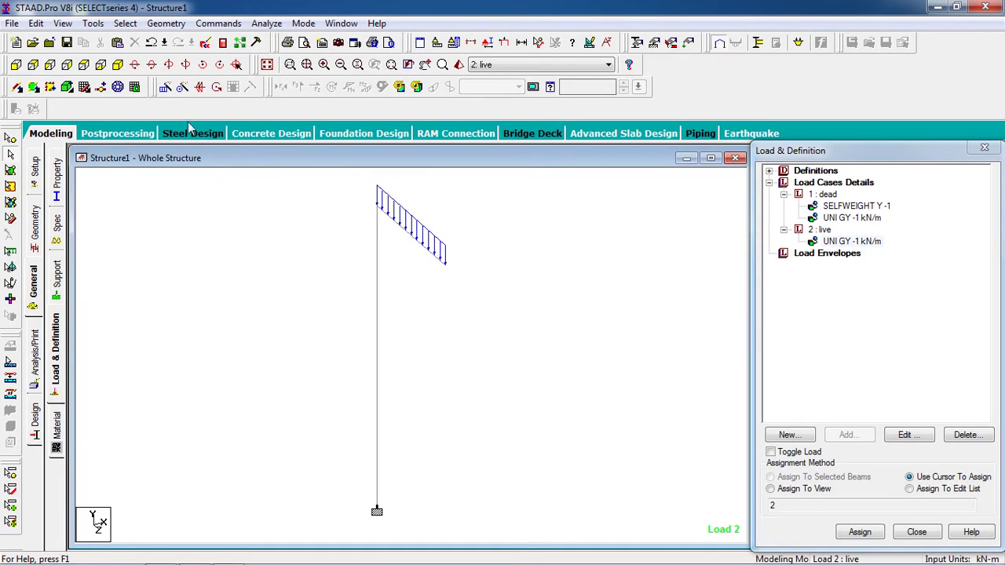
Step: Add a Perform Analysis command with No Print
{"action": "left_click", "coordinate": [224, 27]}
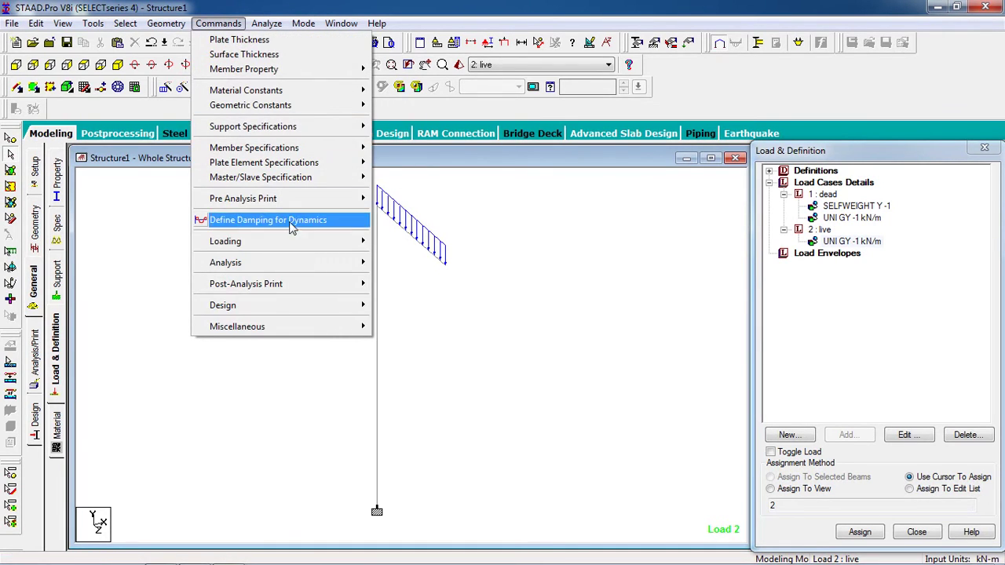
{"action": "mouse_move", "coordinate": [293, 265]}
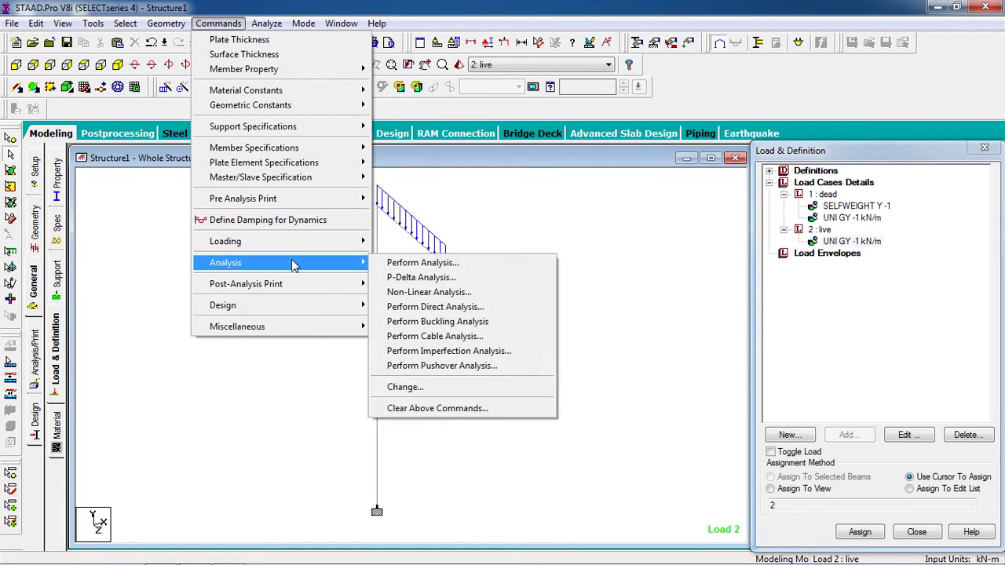
{"action": "left_click", "coordinate": [416, 263]}
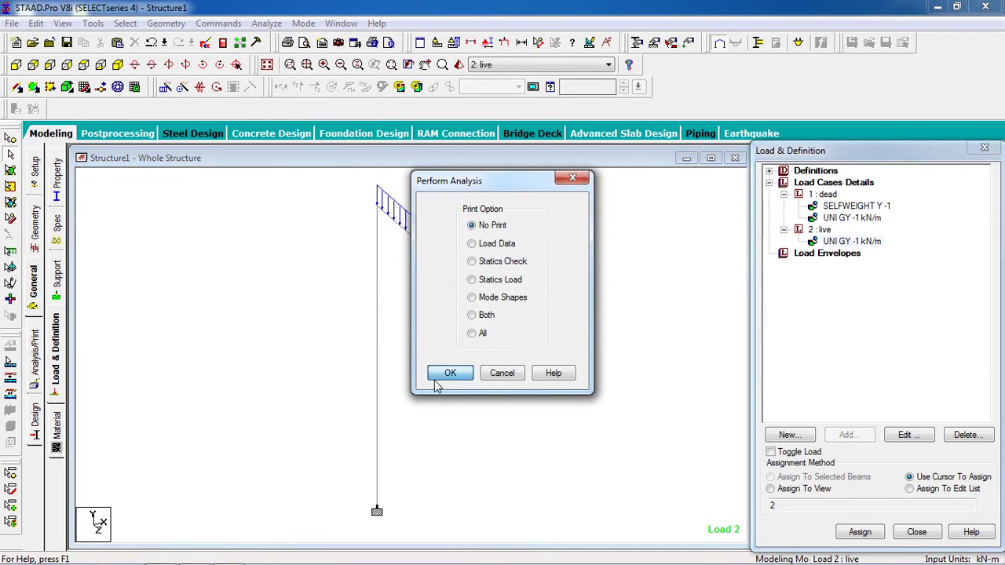
{"action": "left_click", "coordinate": [437, 380]}
Step: Save the model and run the analysis, which finishes with 0 errors and 0 warnings
{"action": "left_click", "coordinate": [265, 24]}
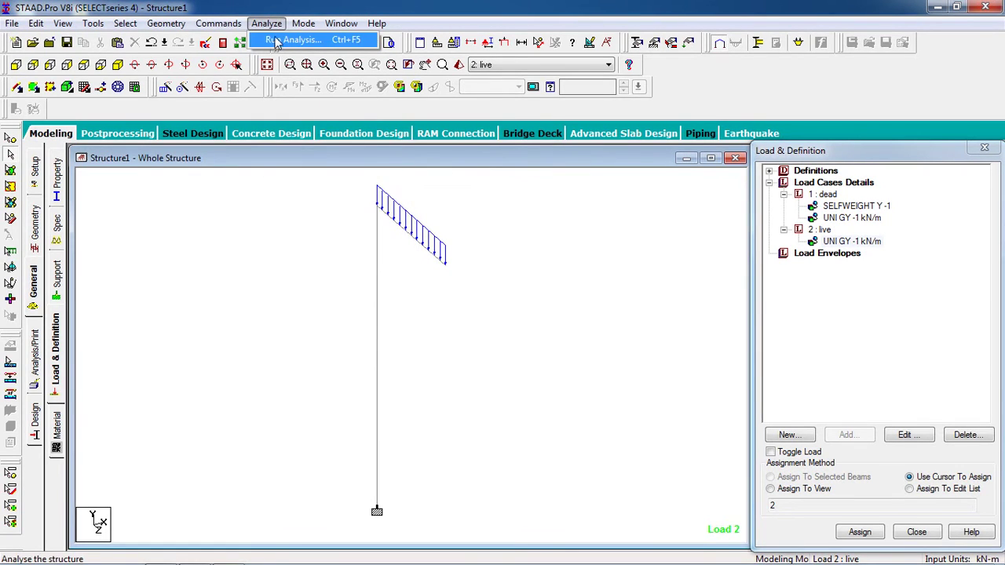
{"action": "left_click", "coordinate": [276, 41]}
{"action": "left_click", "coordinate": [411, 311]}
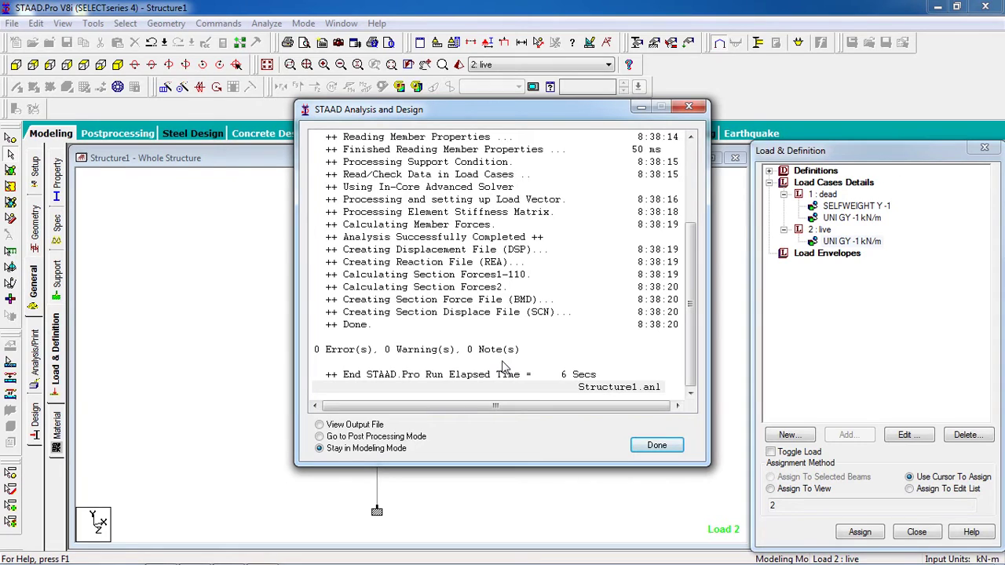
{"action": "left_click", "coordinate": [640, 447]}
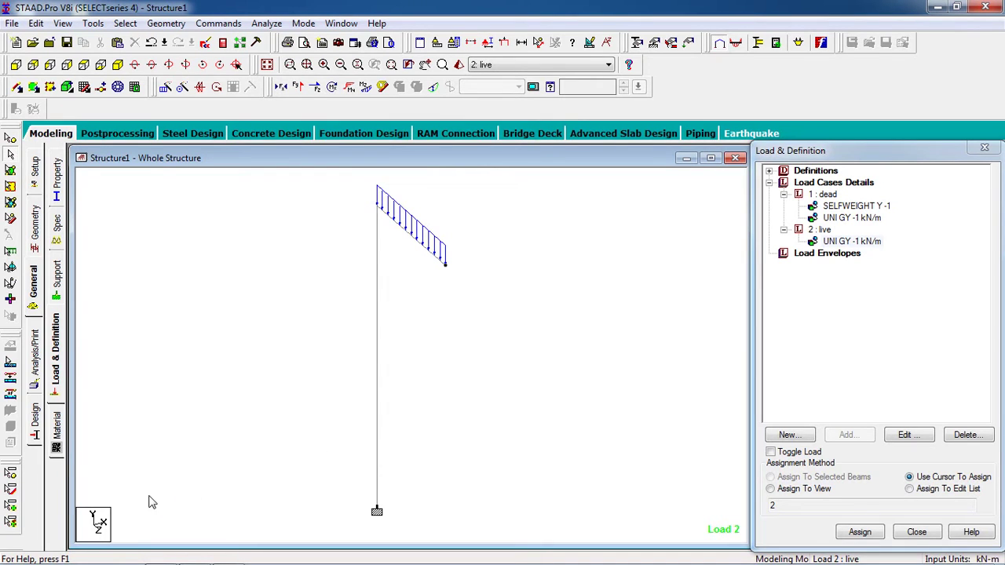
{"action": "left_click", "coordinate": [33, 425]}
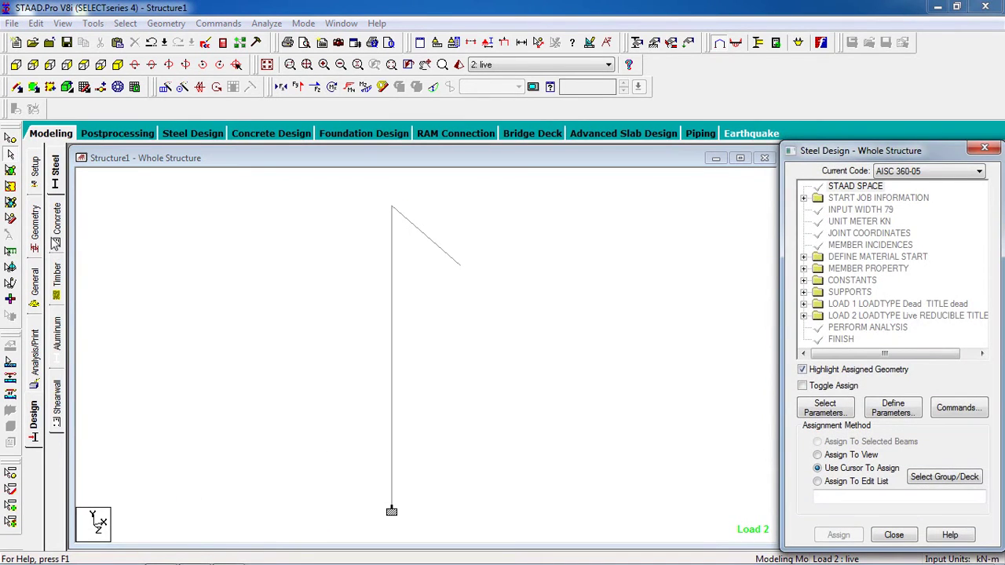
Step: In the Concrete Design panel, pick IS456 as the current code and open Select Parameters
{"action": "left_click", "coordinate": [54, 237]}
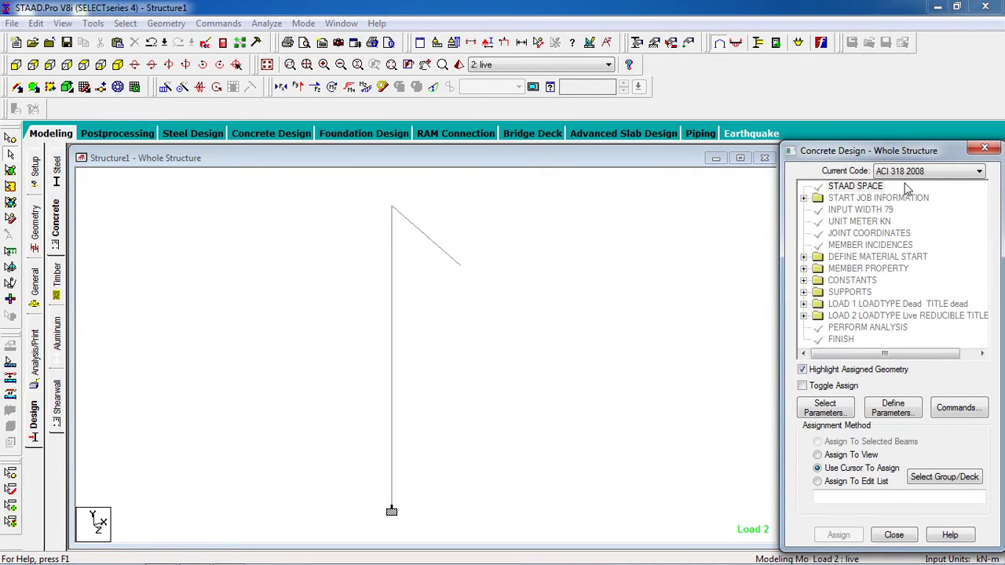
{"action": "left_click", "coordinate": [909, 173]}
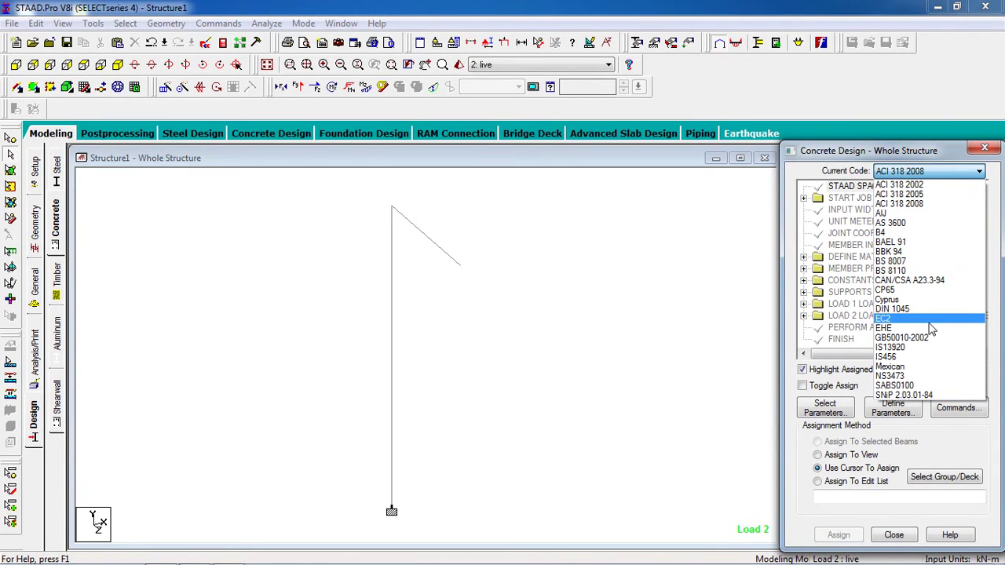
{"action": "left_click", "coordinate": [929, 357]}
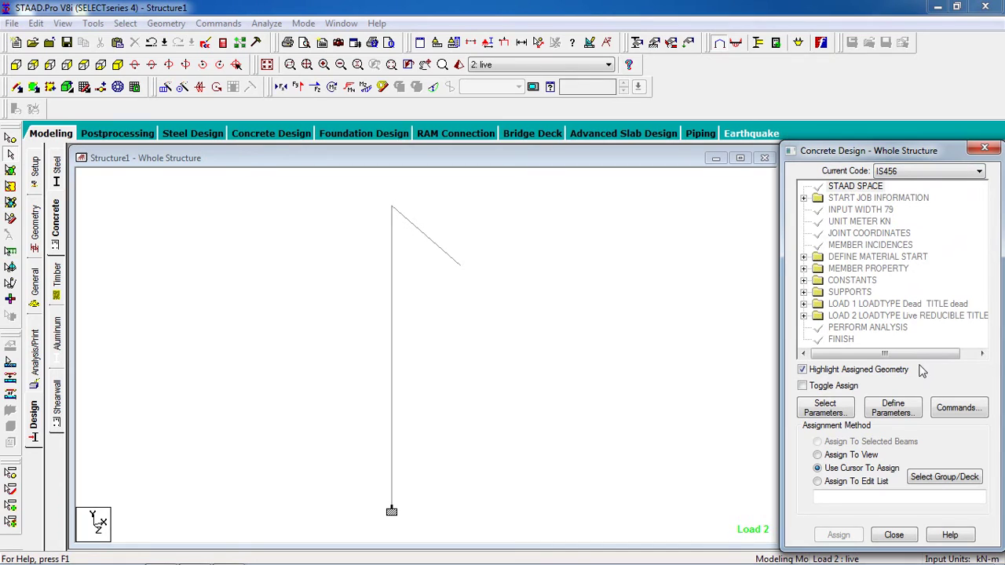
{"action": "left_click", "coordinate": [843, 414]}
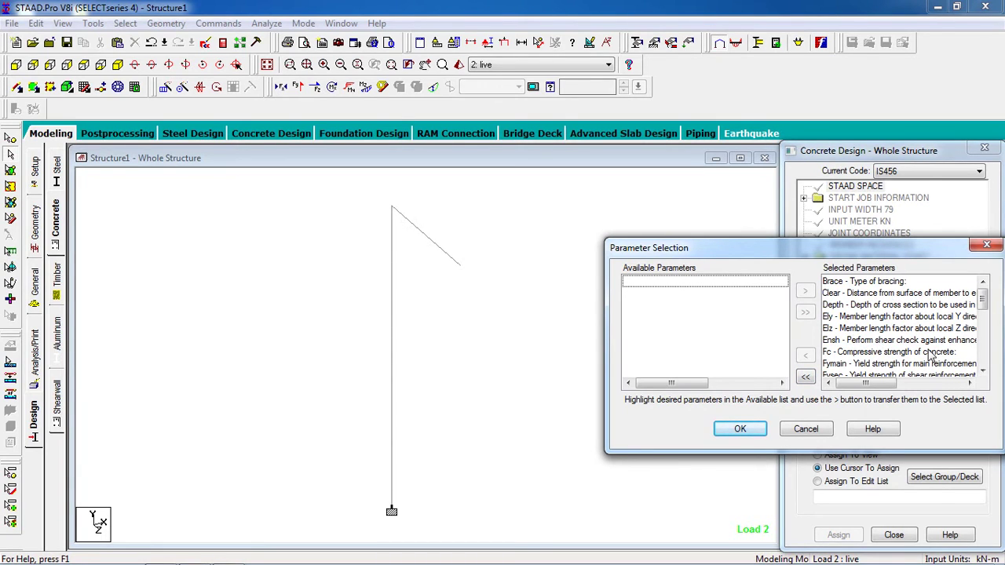
Step: Empty the selected list, then add Clear, Fc and Fymain as the chosen parameters
{"action": "left_click", "coordinate": [806, 377]}
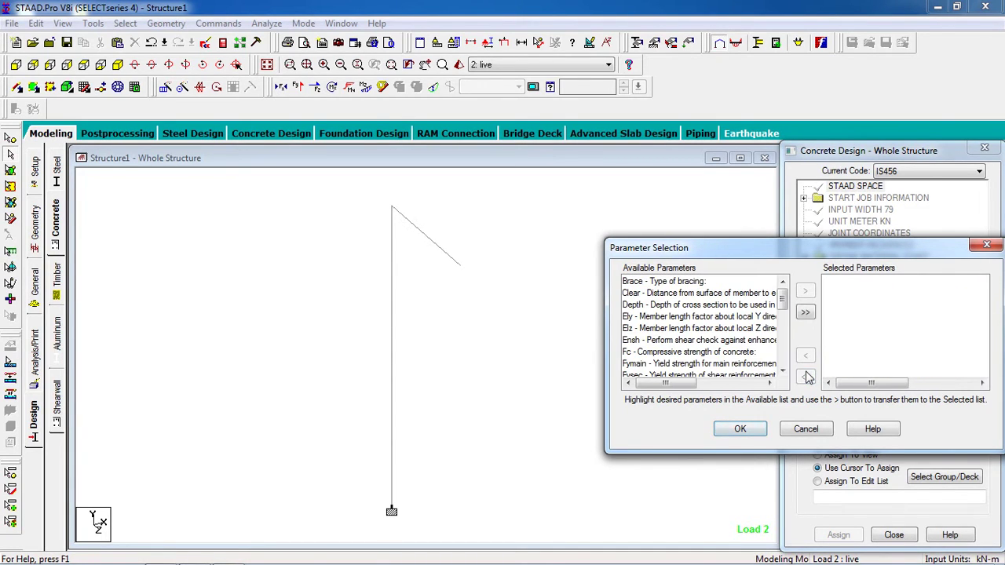
{"action": "left_click", "coordinate": [752, 296]}
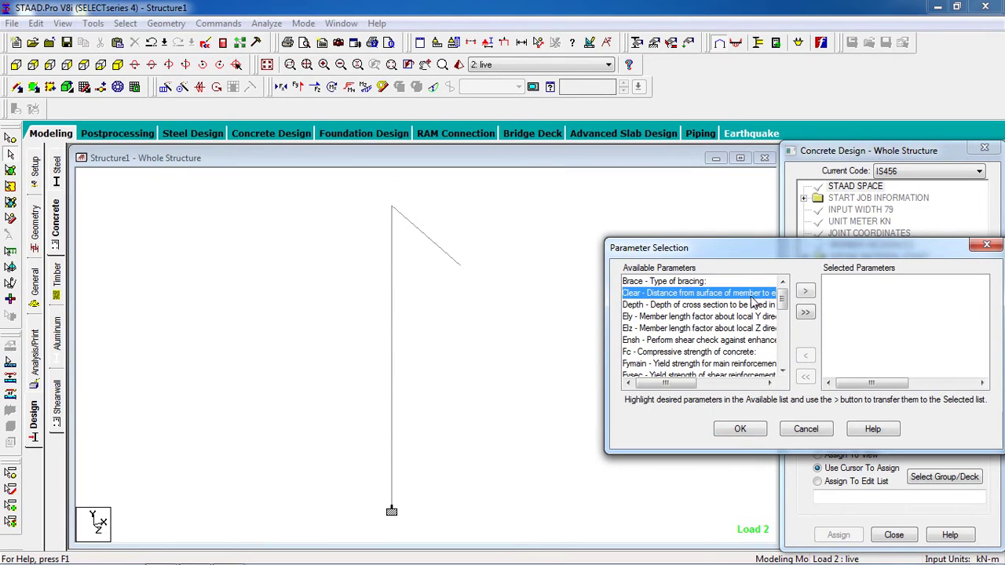
{"action": "left_click", "coordinate": [805, 292]}
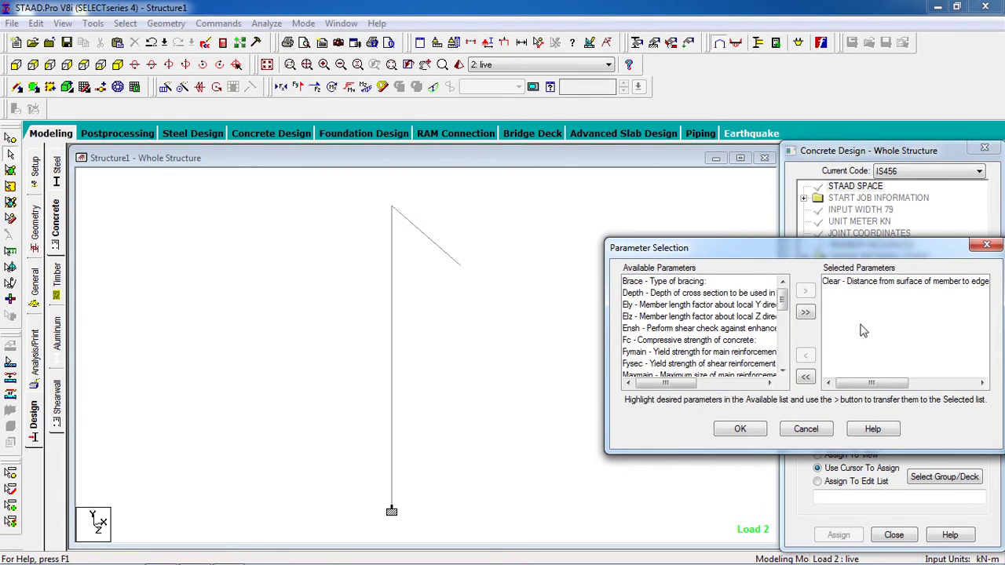
{"action": "left_click", "coordinate": [742, 341]}
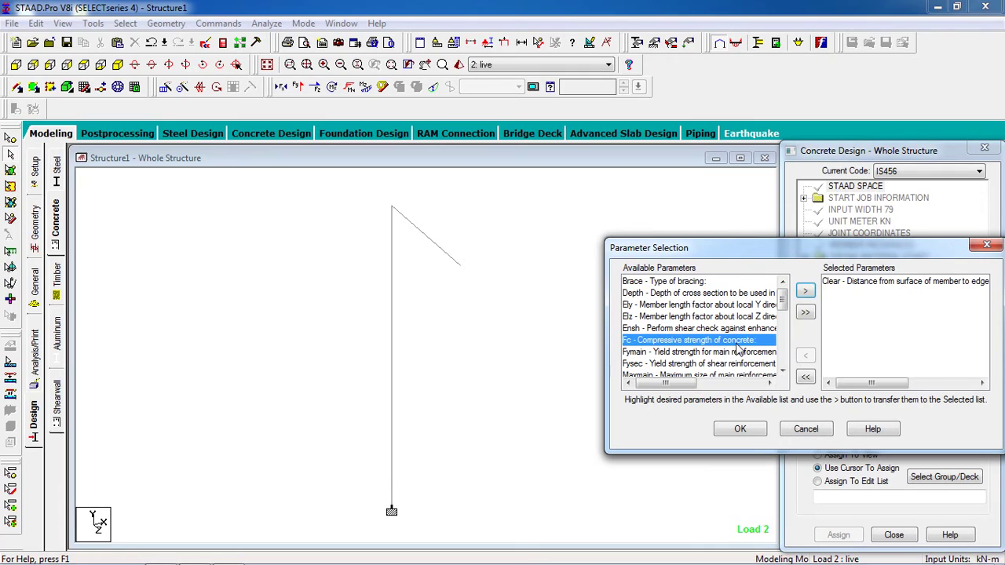
{"action": "left_click", "coordinate": [805, 291]}
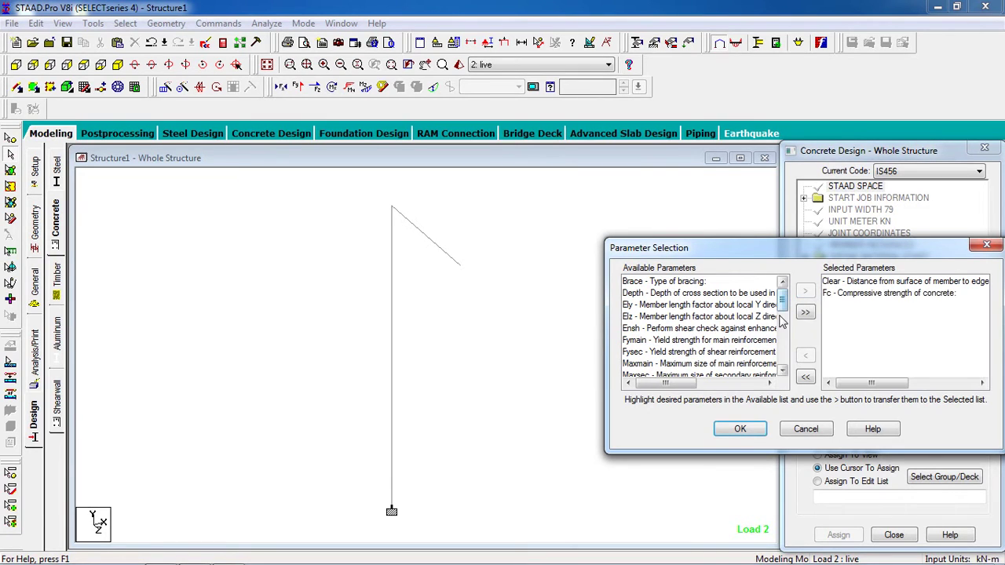
{"action": "left_click", "coordinate": [726, 344]}
{"action": "left_click", "coordinate": [809, 294]}
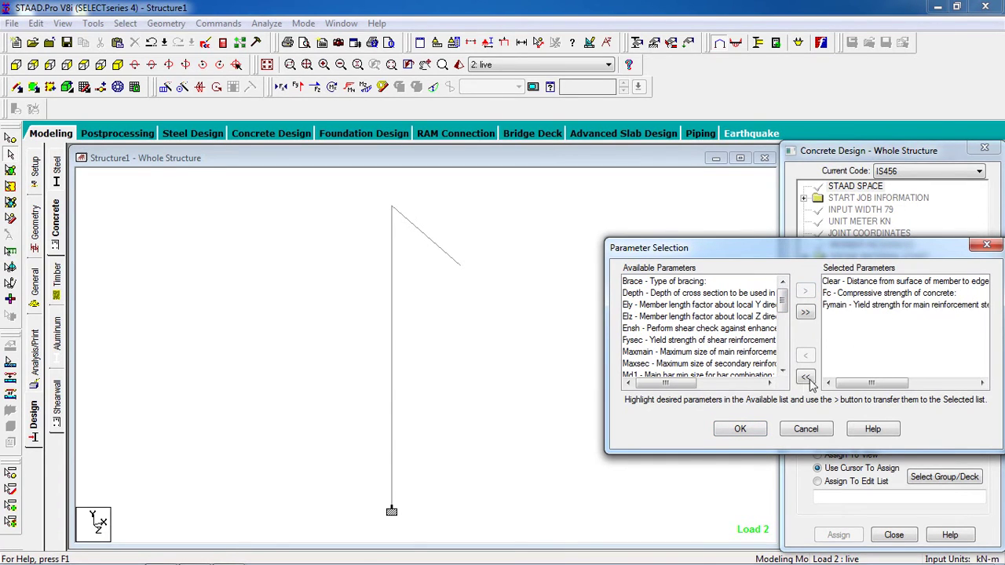
{"action": "left_click", "coordinate": [760, 429]}
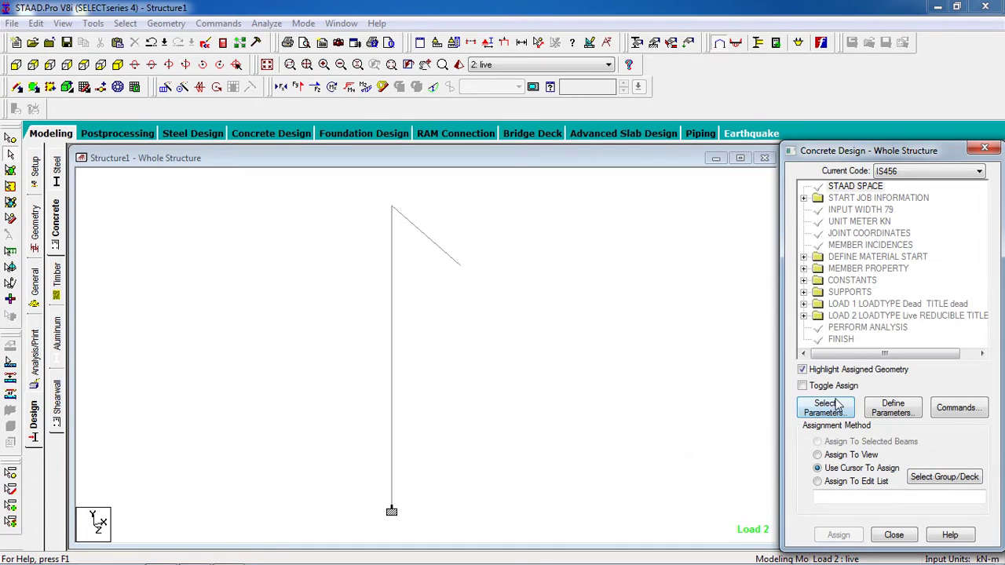
Step: Define CLEAR 0.025 m and FC 20000 as concrete design parameters
{"action": "left_click", "coordinate": [886, 412]}
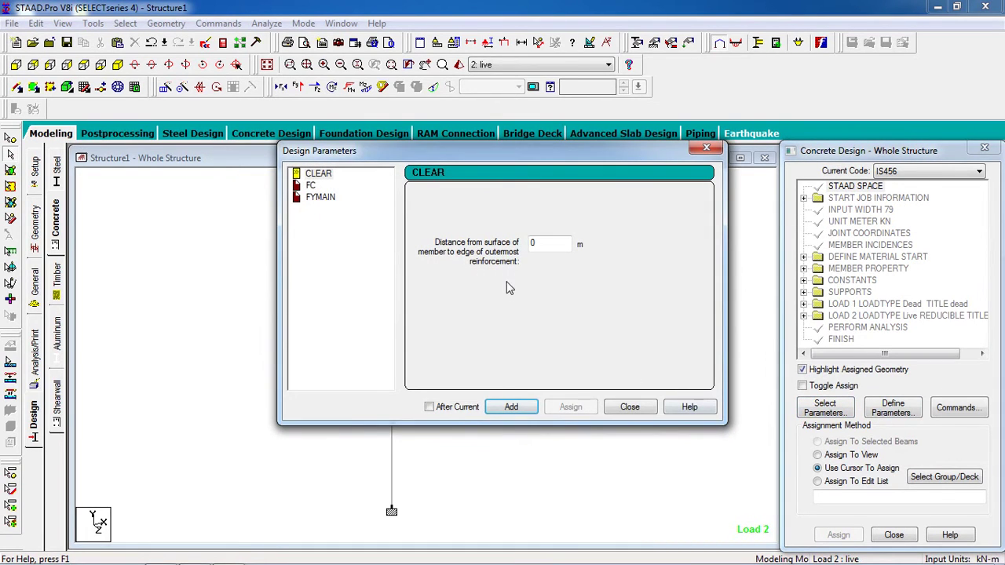
{"action": "left_click", "coordinate": [538, 249]}
{"action": "left_click", "coordinate": [515, 407]}
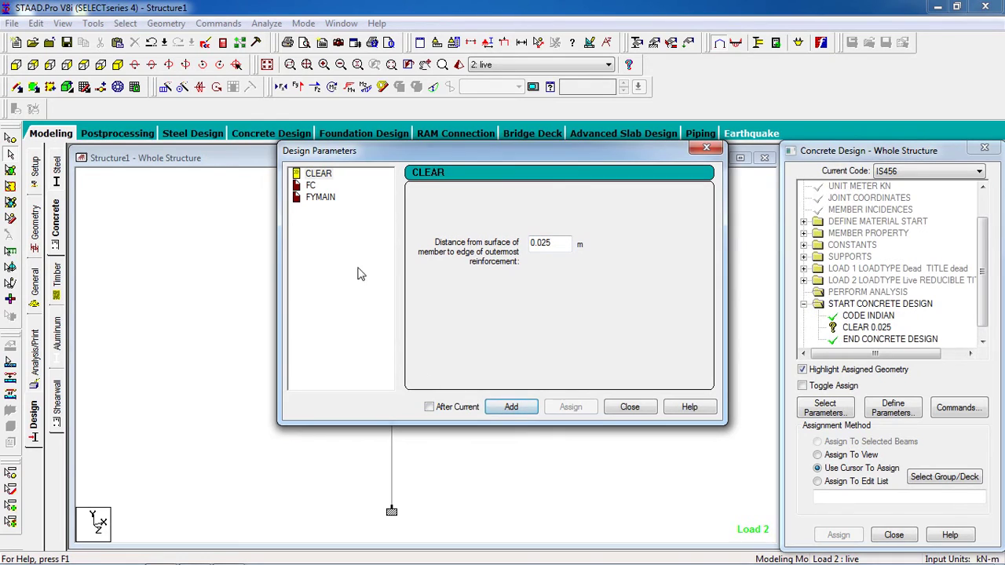
{"action": "left_click", "coordinate": [307, 187]}
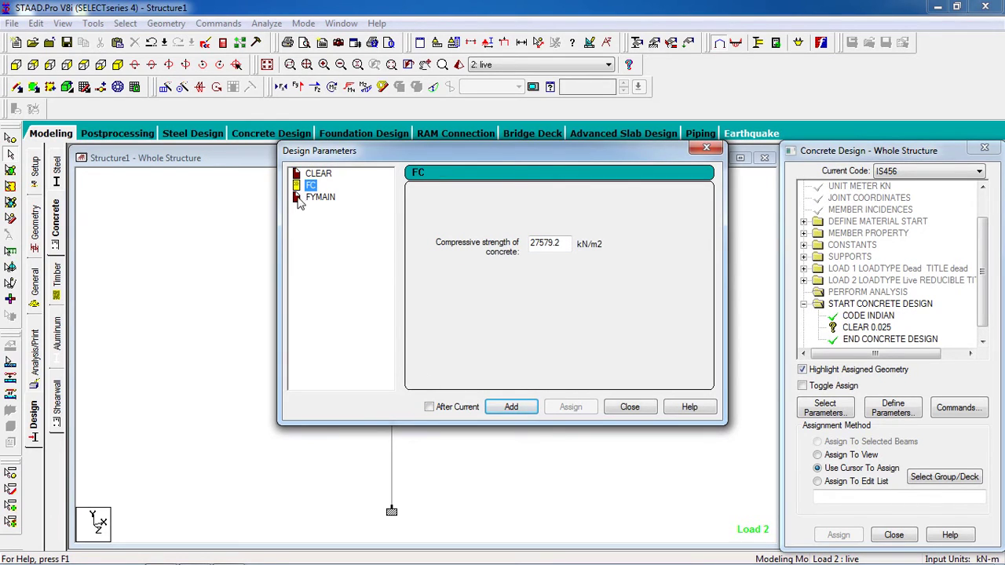
{"action": "left_click_drag", "start_coordinate": [567, 243], "coordinate": [462, 239]}
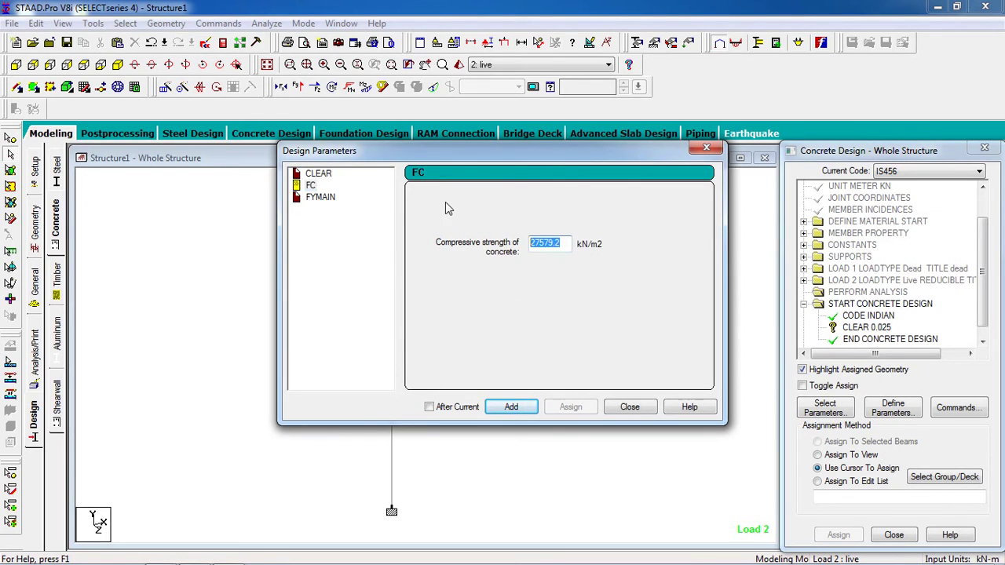
{"action": "type", "text": "20000"}
{"action": "left_click", "coordinate": [530, 409]}
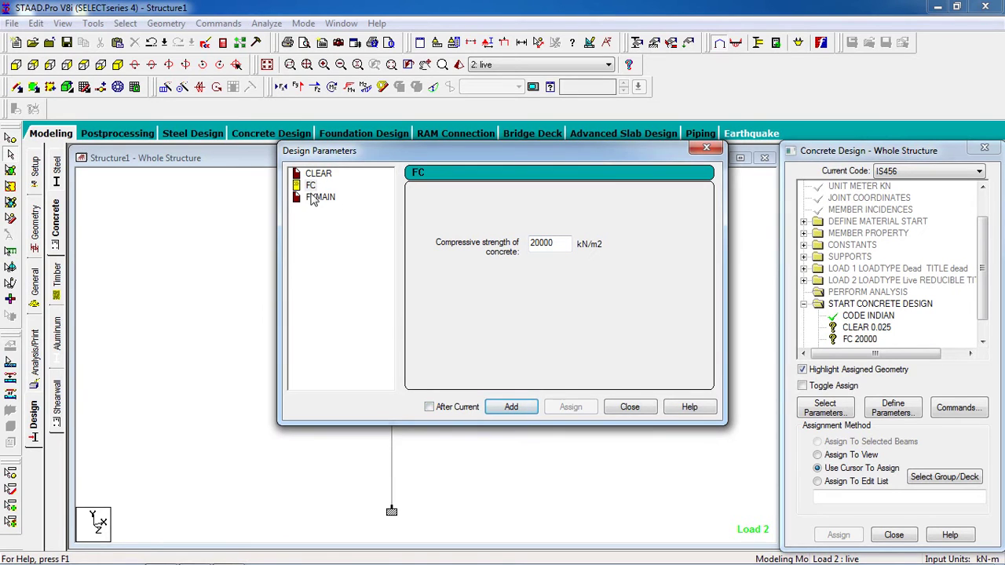
Step: Add FYMAIN 415000 and close the parameter definition window
{"action": "left_click", "coordinate": [314, 199]}
{"action": "double_click", "coordinate": [550, 244]}
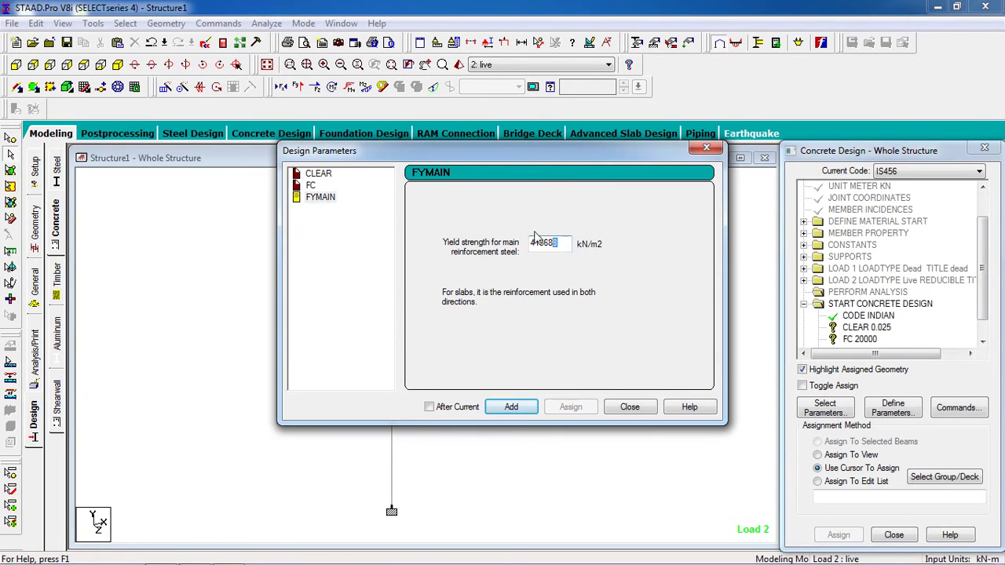
{"action": "type", "text": "4"}
{"action": "left_click", "coordinate": [527, 410]}
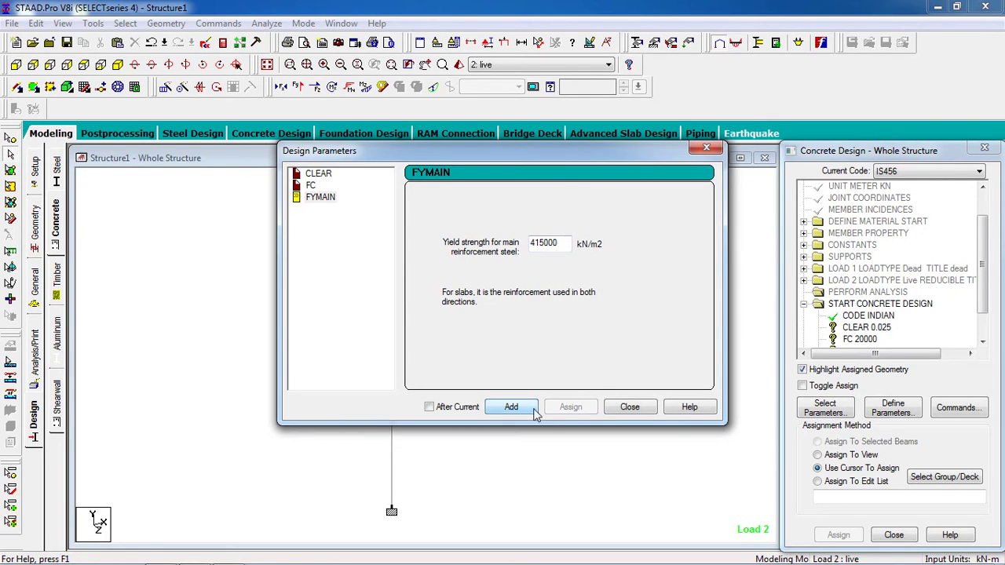
{"action": "left_click", "coordinate": [633, 412]}
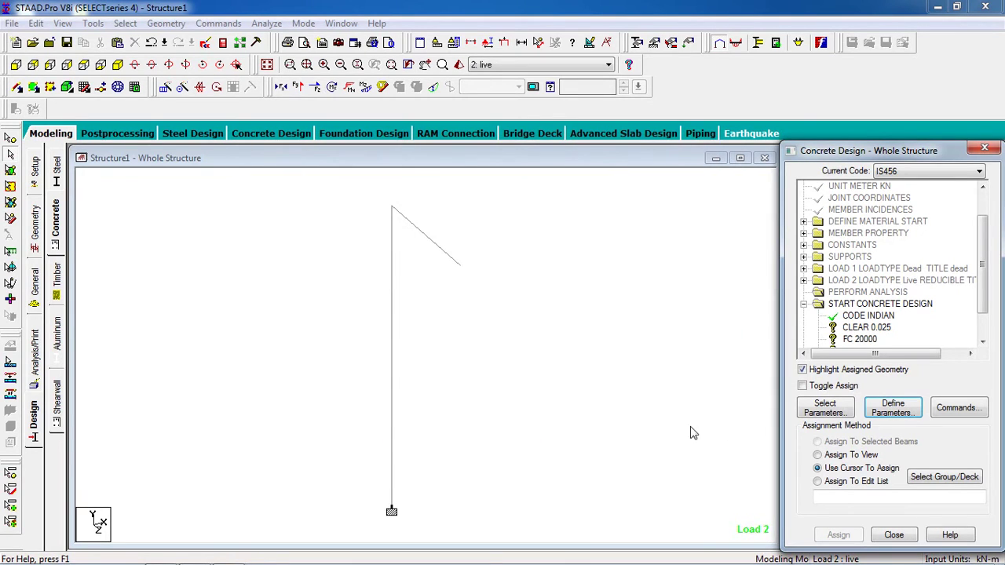
Step: Assign CLEAR 0.025 to all members in view
{"action": "scroll", "coordinate": [983, 336], "scroll_direction": "down", "scroll_amount": 1}
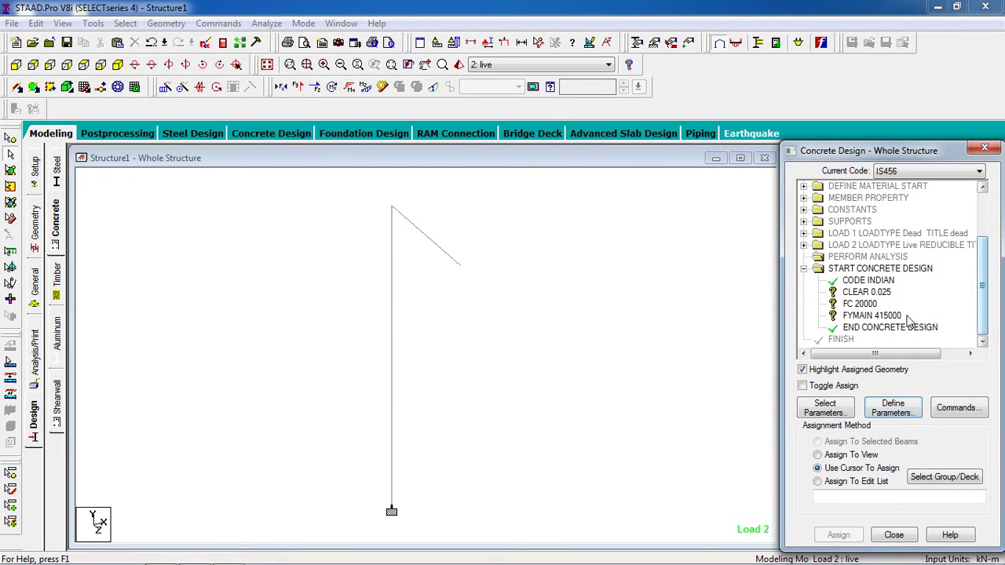
{"action": "left_click", "coordinate": [864, 292]}
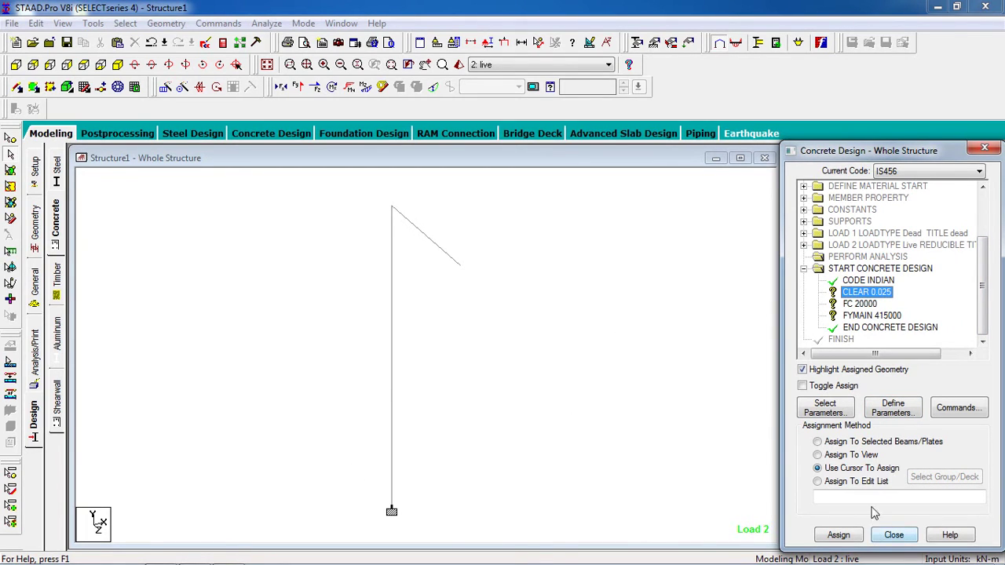
{"action": "left_click", "coordinate": [865, 454]}
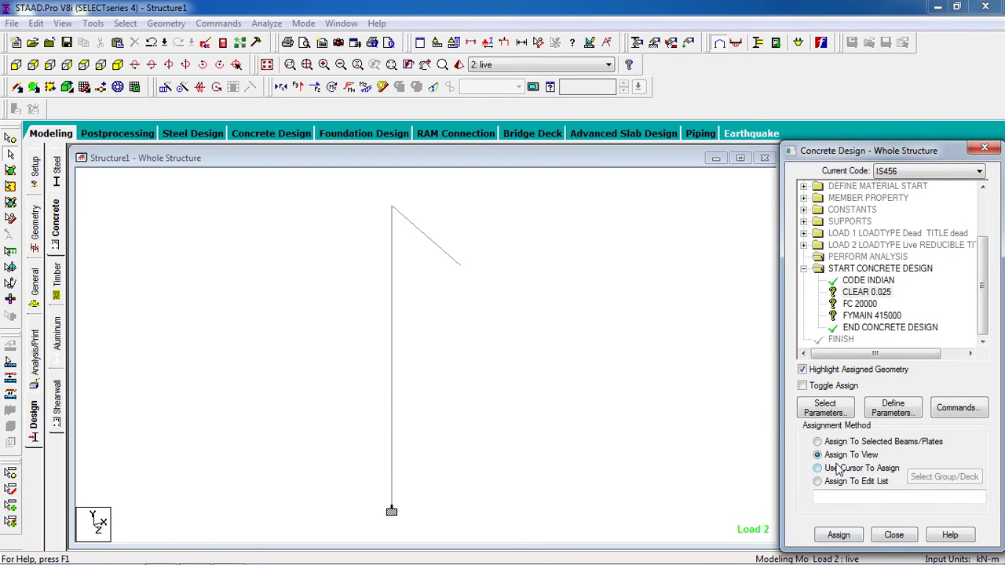
{"action": "left_click", "coordinate": [847, 541]}
{"action": "left_click", "coordinate": [887, 392]}
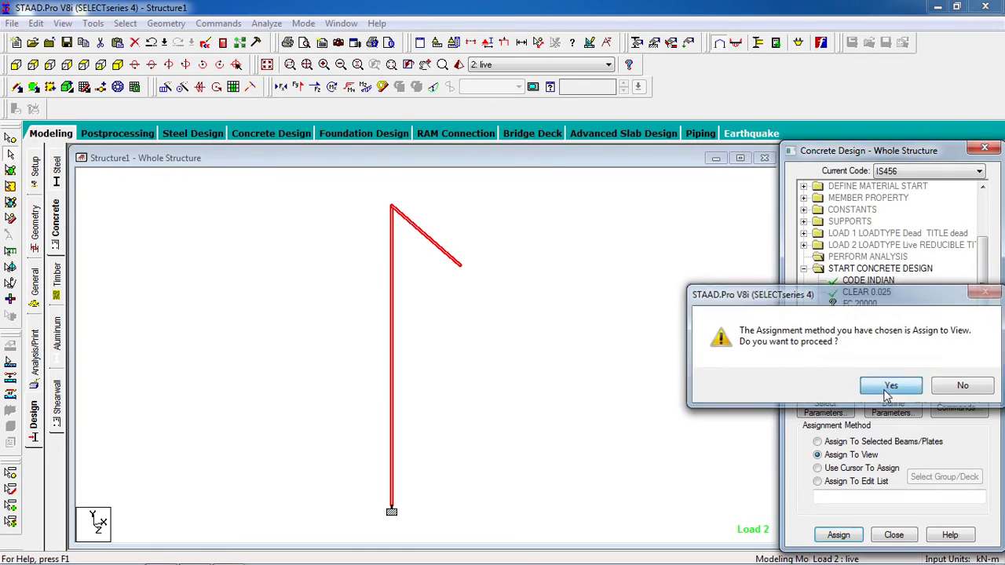
Step: Assign FC 20000 to all members in view
{"action": "left_click", "coordinate": [865, 304]}
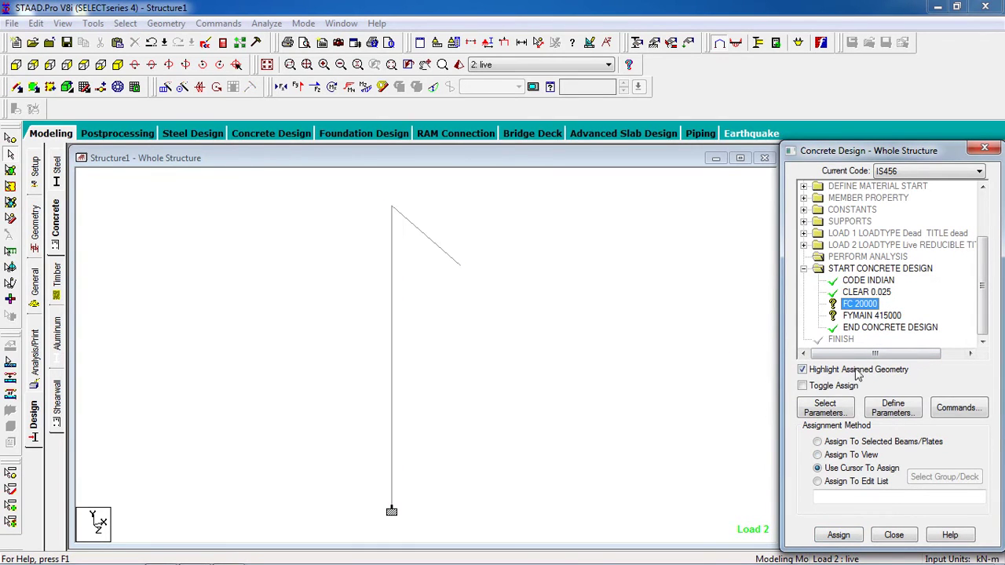
{"action": "left_click", "coordinate": [854, 456]}
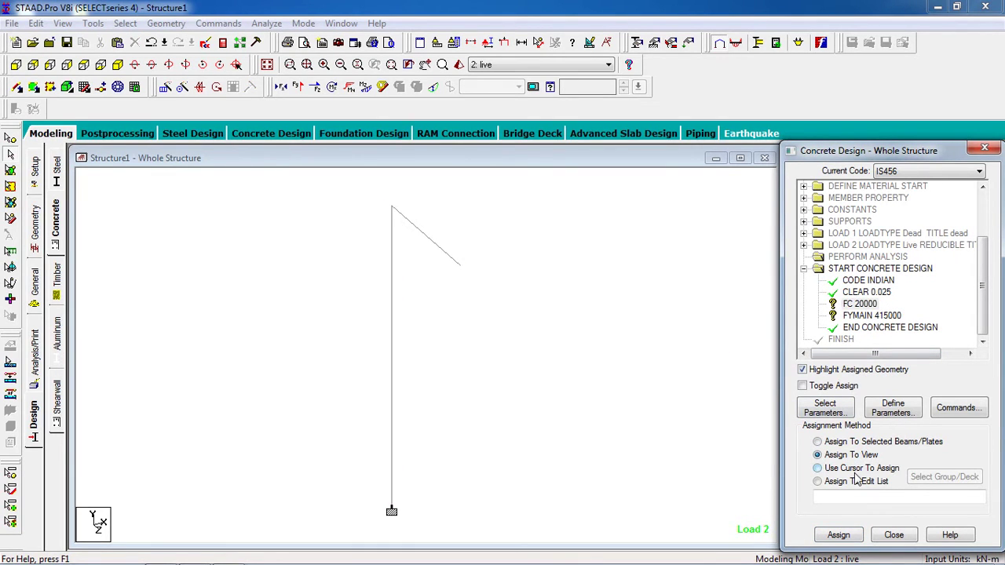
{"action": "left_click", "coordinate": [855, 538]}
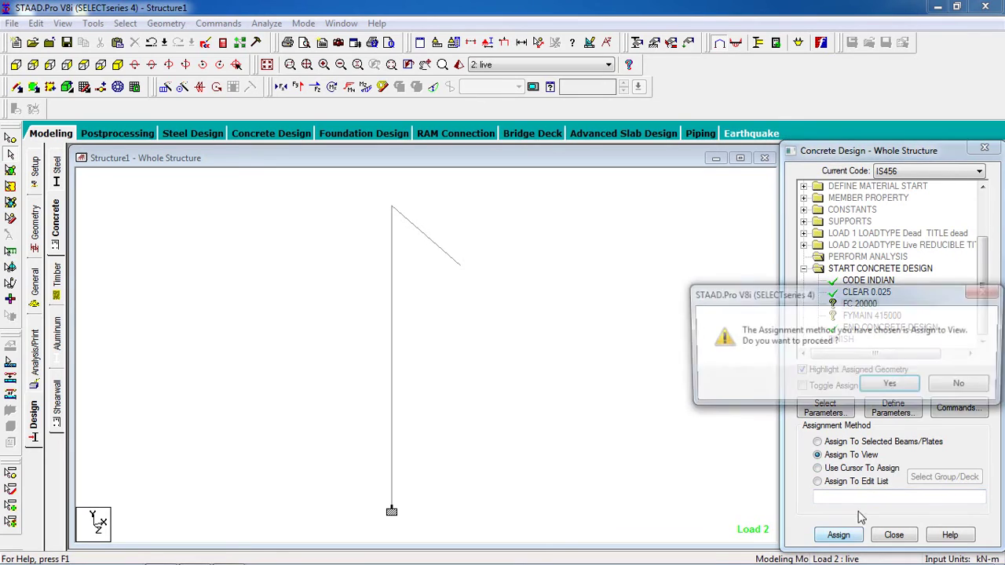
{"action": "left_click", "coordinate": [892, 386]}
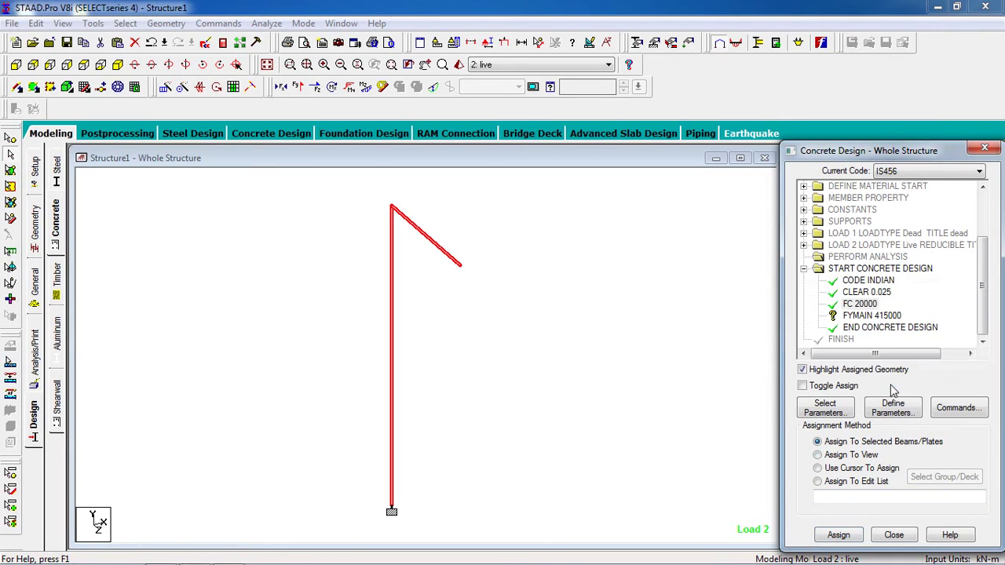
Step: Assign FYMAIN 415000 to all members in view
{"action": "left_click", "coordinate": [868, 317]}
{"action": "left_click", "coordinate": [851, 455]}
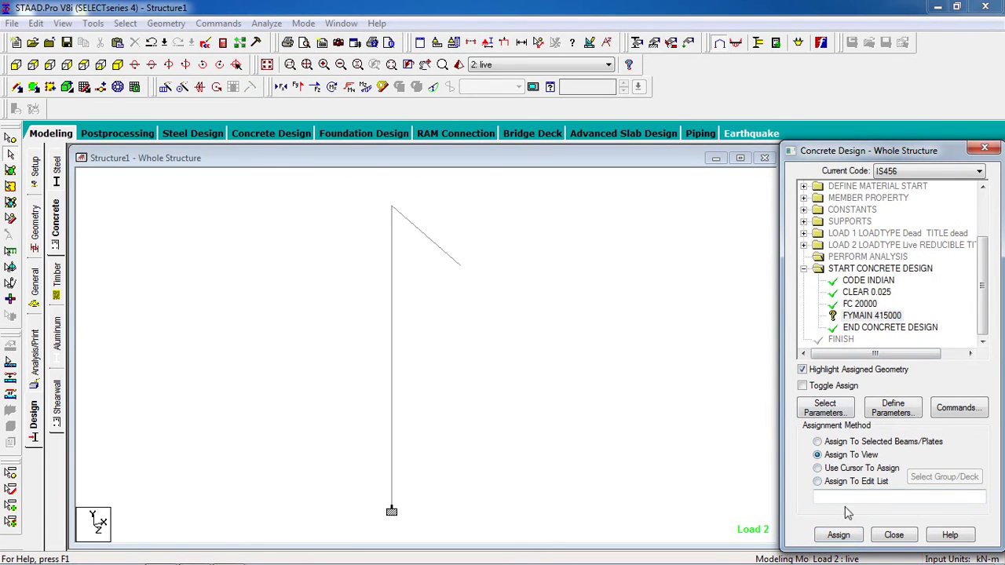
{"action": "left_click", "coordinate": [839, 537]}
{"action": "left_click", "coordinate": [893, 389]}
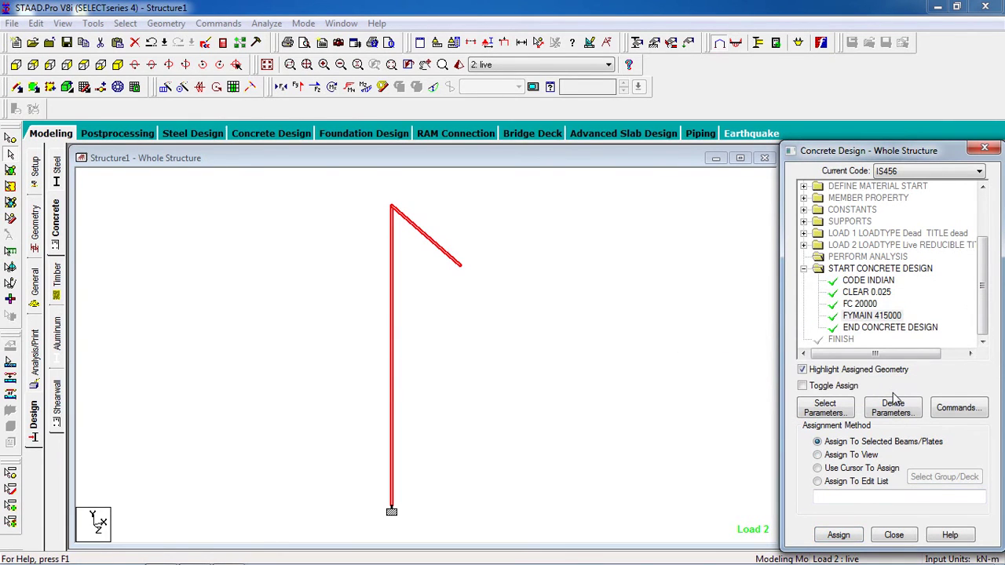
Step: Add DESIGN BEAM and DESIGN COLUMN commands to the concrete design
{"action": "left_click", "coordinate": [947, 422]}
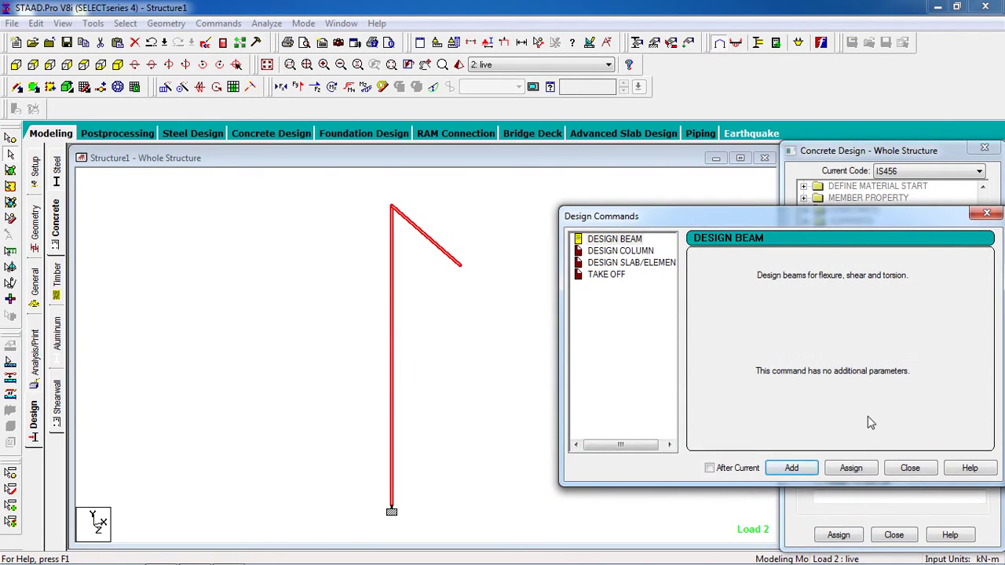
{"action": "left_click", "coordinate": [635, 244]}
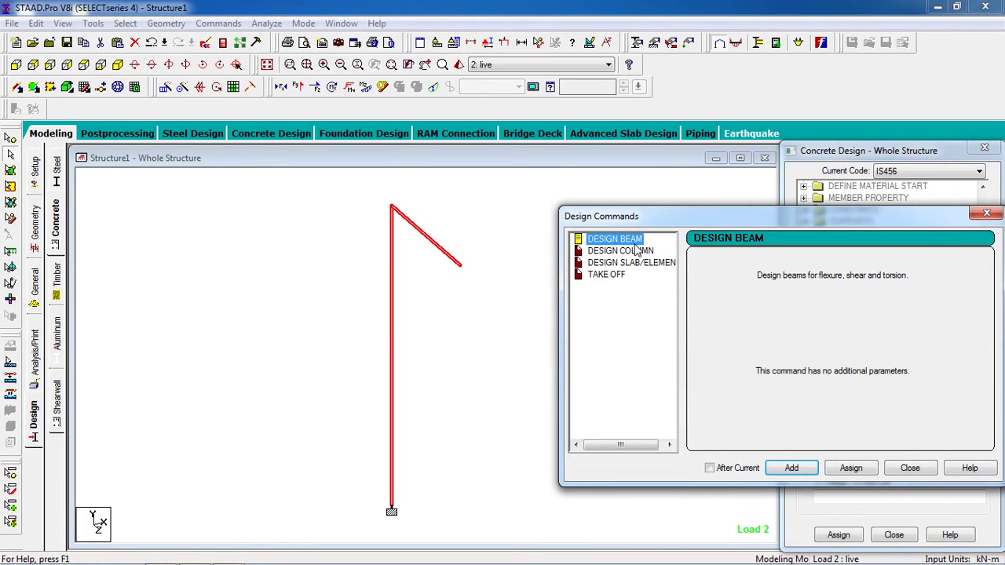
{"action": "left_click", "coordinate": [795, 471]}
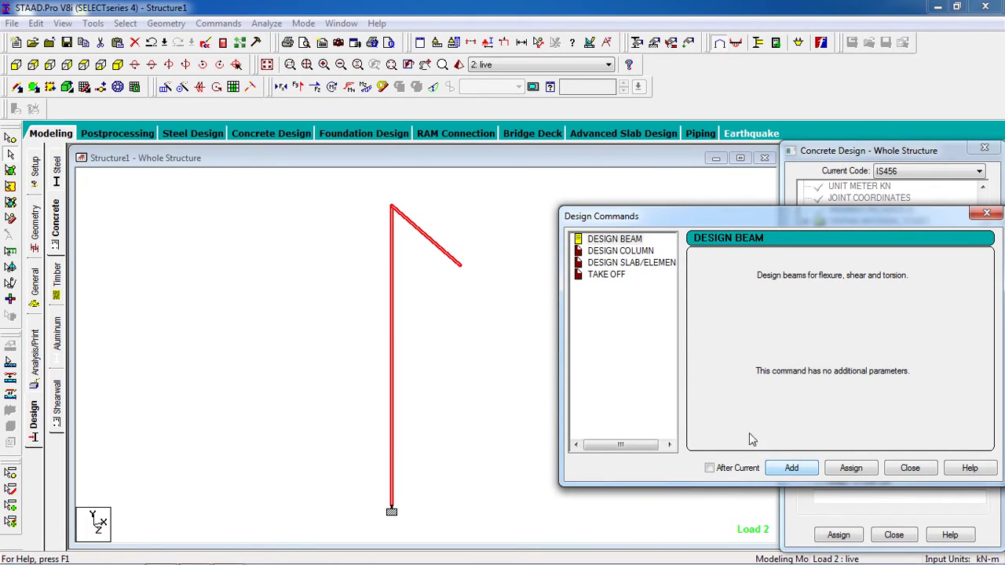
{"action": "left_click", "coordinate": [636, 253]}
{"action": "left_click", "coordinate": [792, 468]}
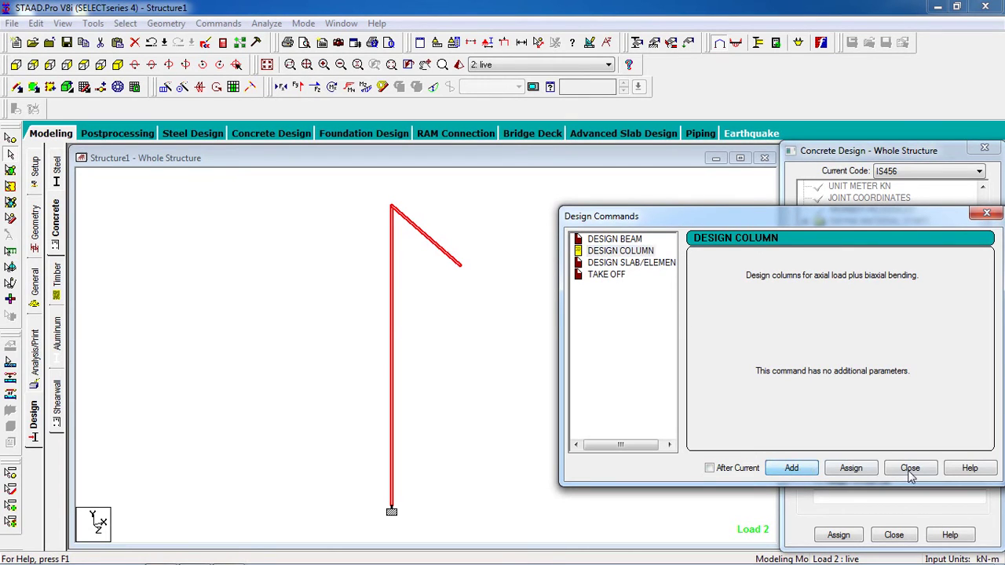
{"action": "left_click", "coordinate": [910, 468]}
{"action": "left_click", "coordinate": [983, 343]}
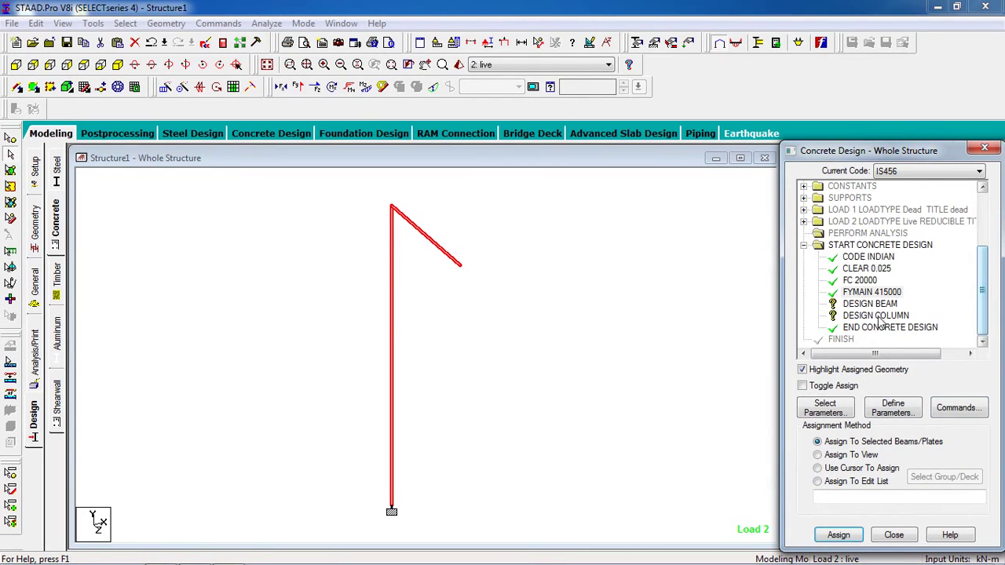
Step: Assign DESIGN BEAM to the sloping beam 2
{"action": "left_click", "coordinate": [845, 306]}
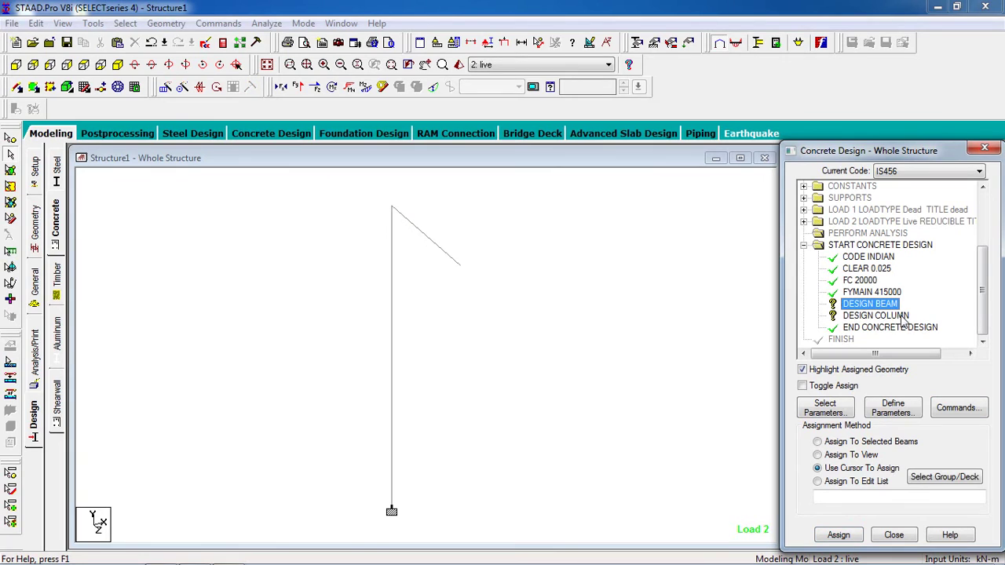
{"action": "left_click", "coordinate": [460, 265]}
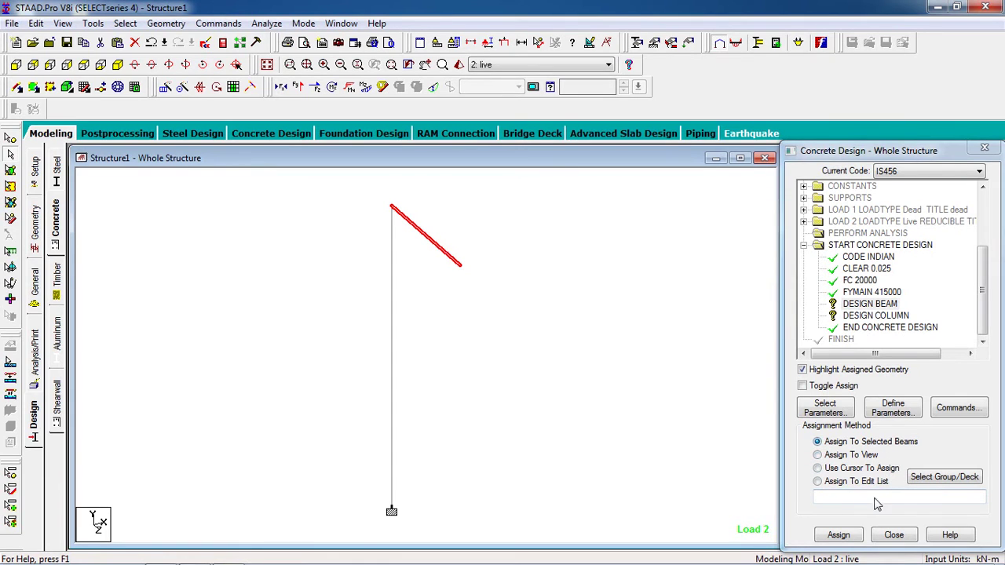
{"action": "left_click", "coordinate": [839, 534]}
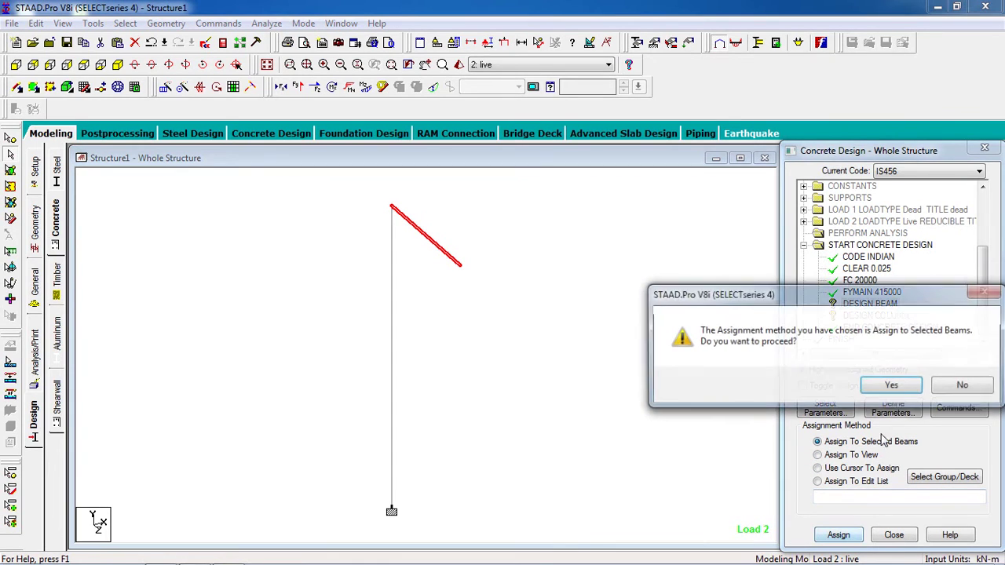
{"action": "left_click", "coordinate": [894, 387]}
Step: Assign DESIGN COLUMN to the vertical column 1
{"action": "left_click", "coordinate": [876, 317]}
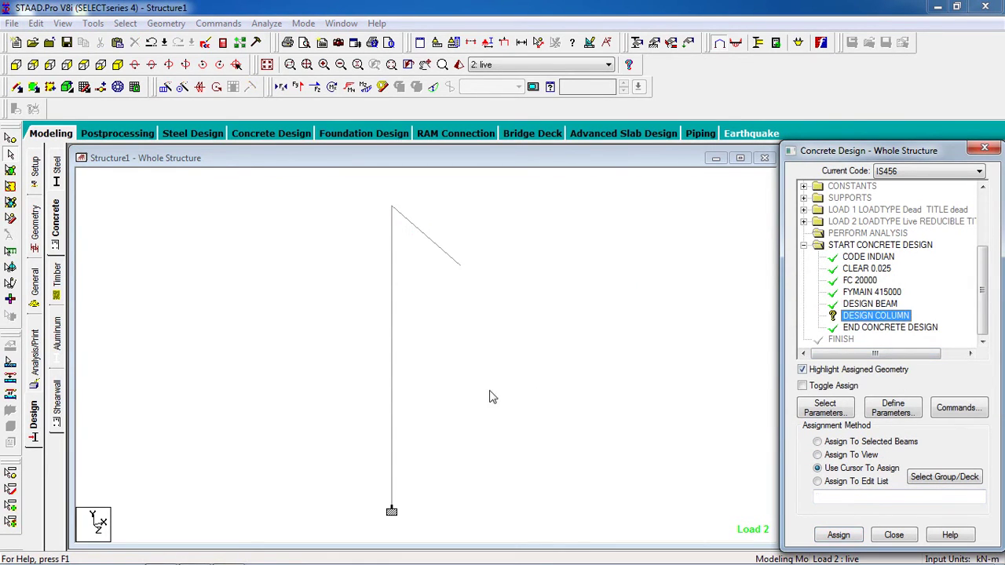
{"action": "left_click", "coordinate": [392, 398]}
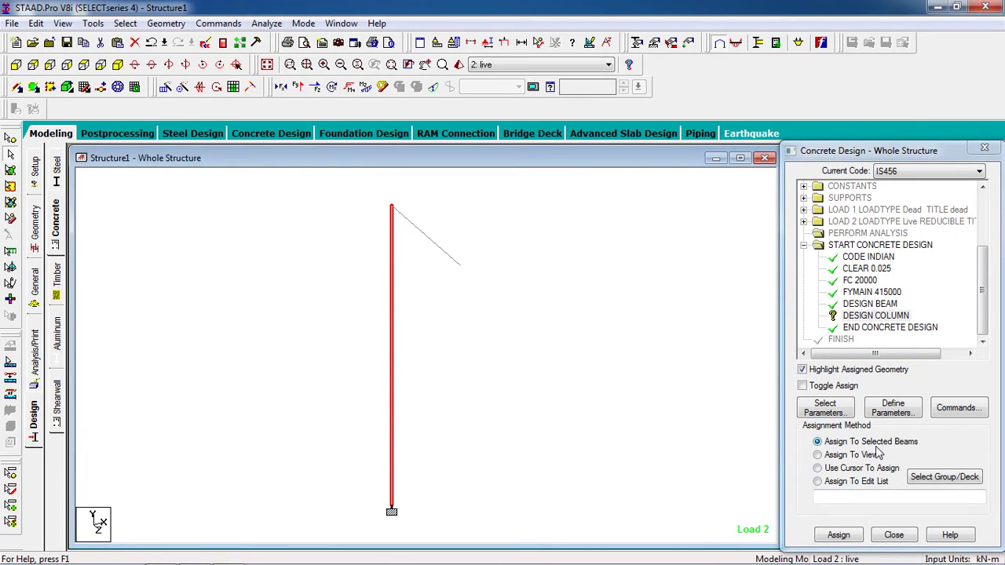
{"action": "left_click", "coordinate": [838, 535]}
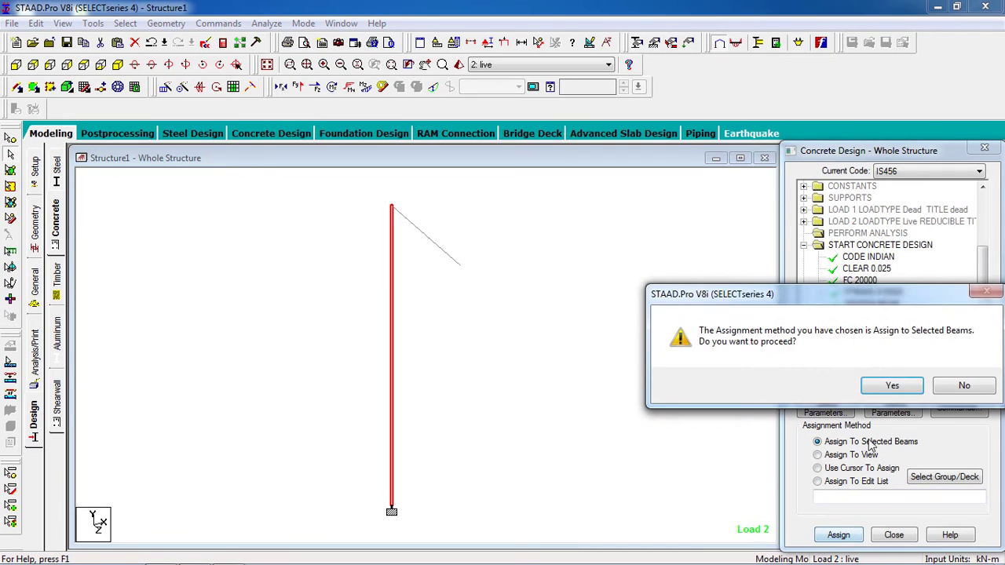
{"action": "left_click", "coordinate": [890, 388]}
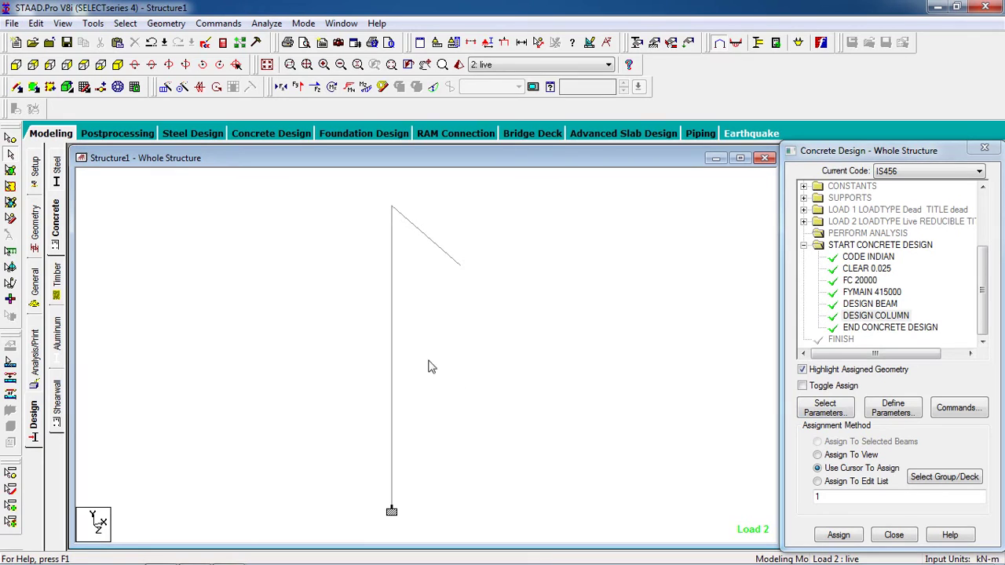
Step: Add a PERFORM ANALYSIS command with no print option
{"action": "left_click", "coordinate": [222, 26]}
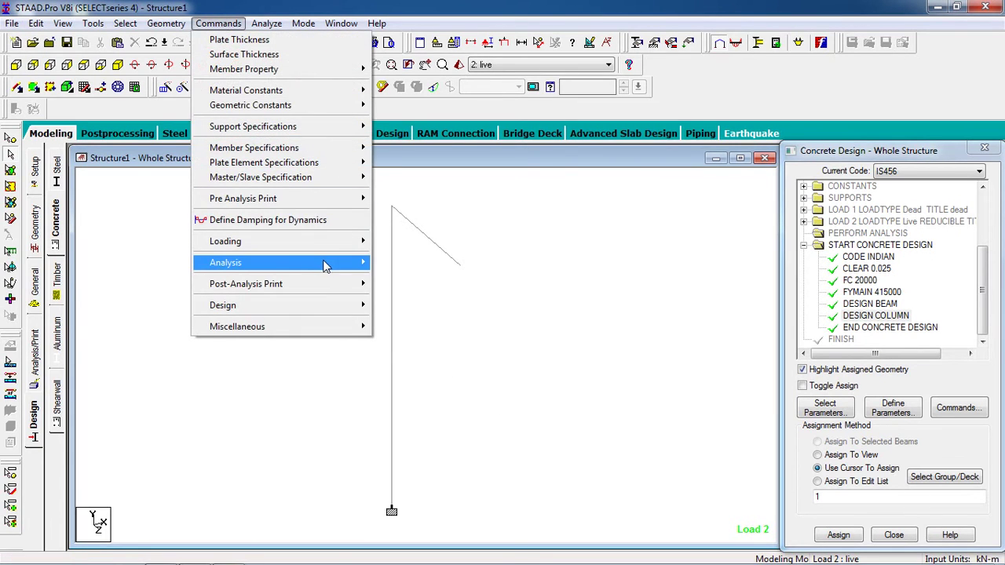
{"action": "mouse_move", "coordinate": [325, 264]}
{"action": "left_click", "coordinate": [387, 265]}
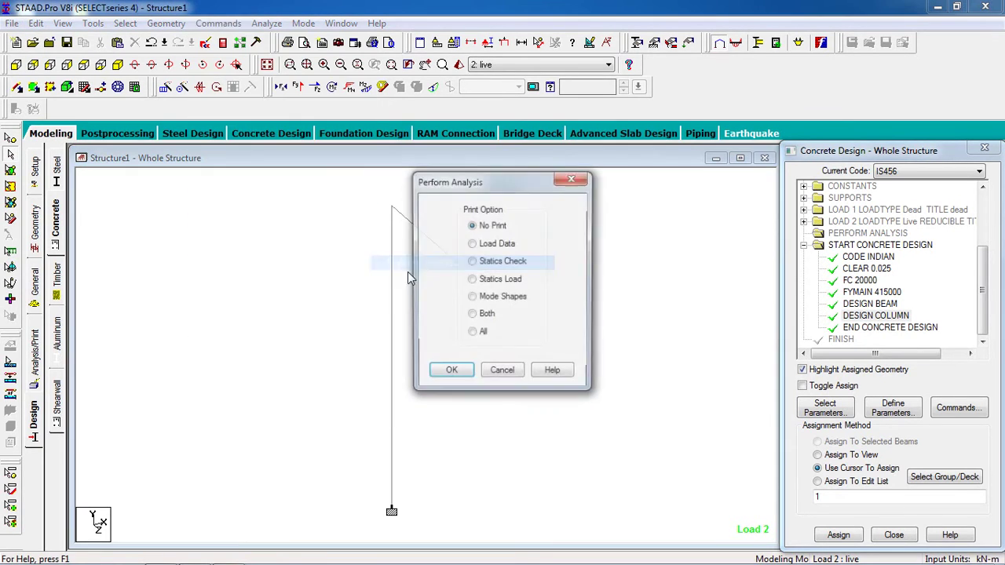
{"action": "left_click", "coordinate": [453, 375]}
Step: Run the analysis, saving the modified model first
{"action": "left_click", "coordinate": [265, 23]}
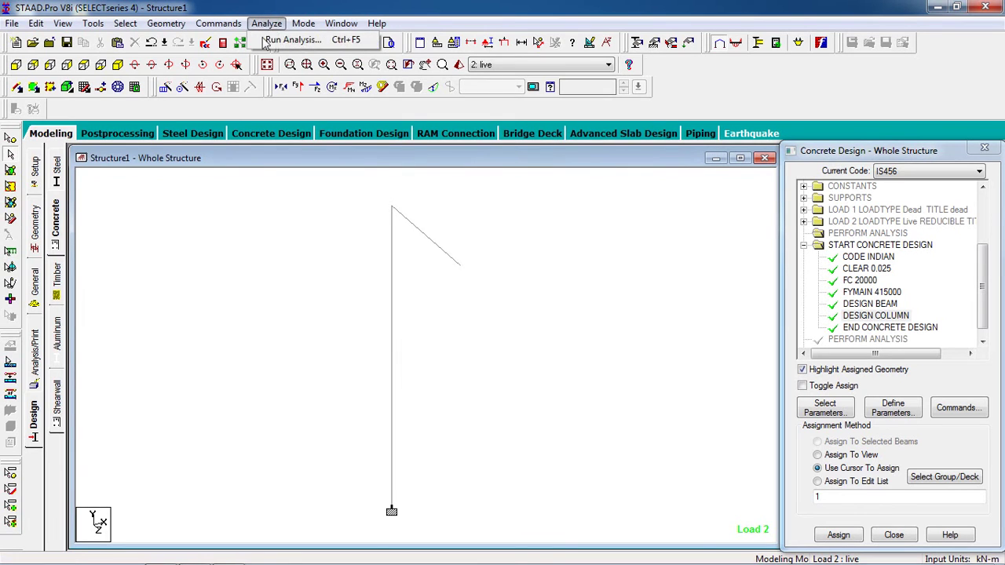
{"action": "left_click", "coordinate": [271, 45]}
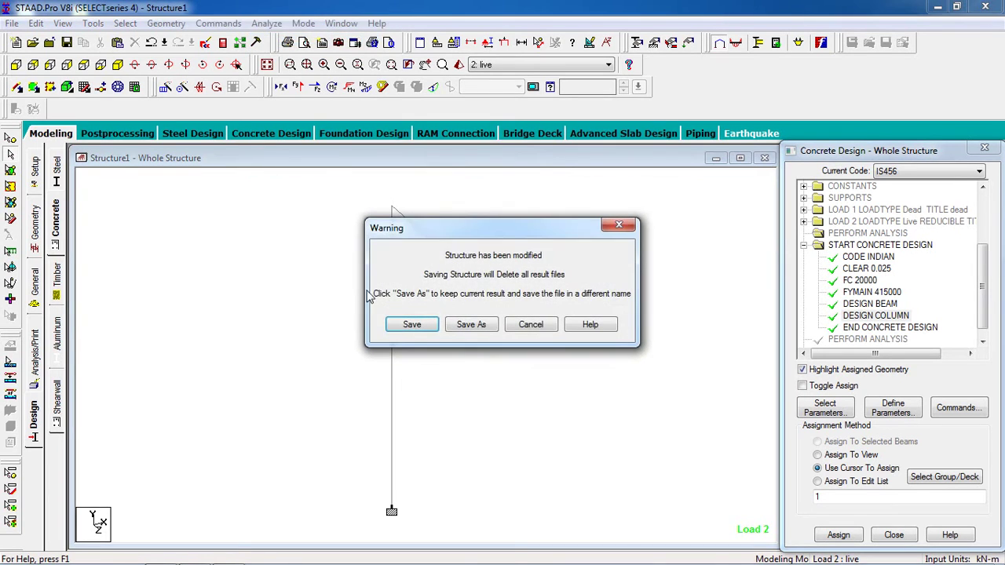
{"action": "left_click", "coordinate": [411, 326]}
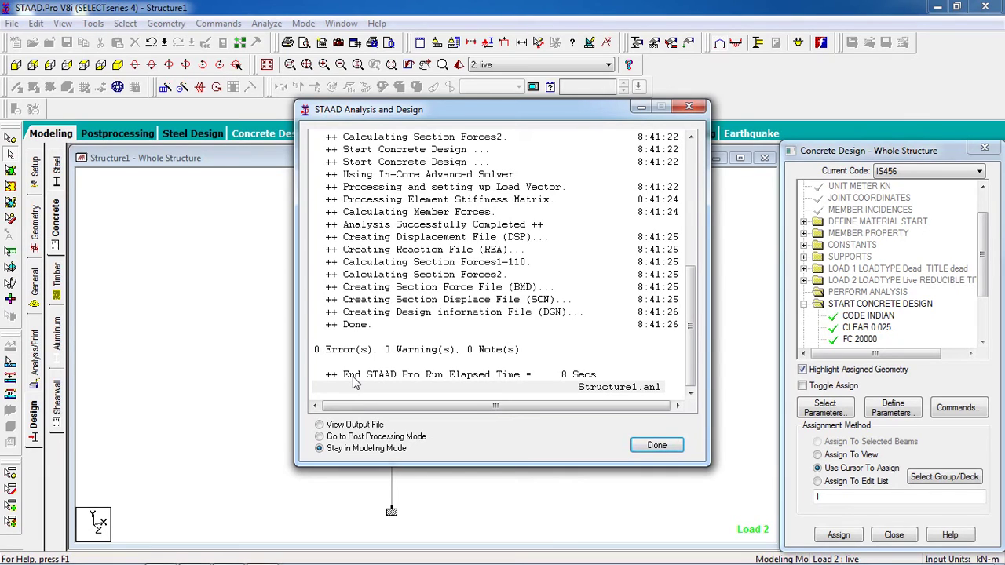
Step: Choose View Output File and finish the analysis run
{"action": "left_click", "coordinate": [354, 425]}
{"action": "left_click", "coordinate": [652, 449]}
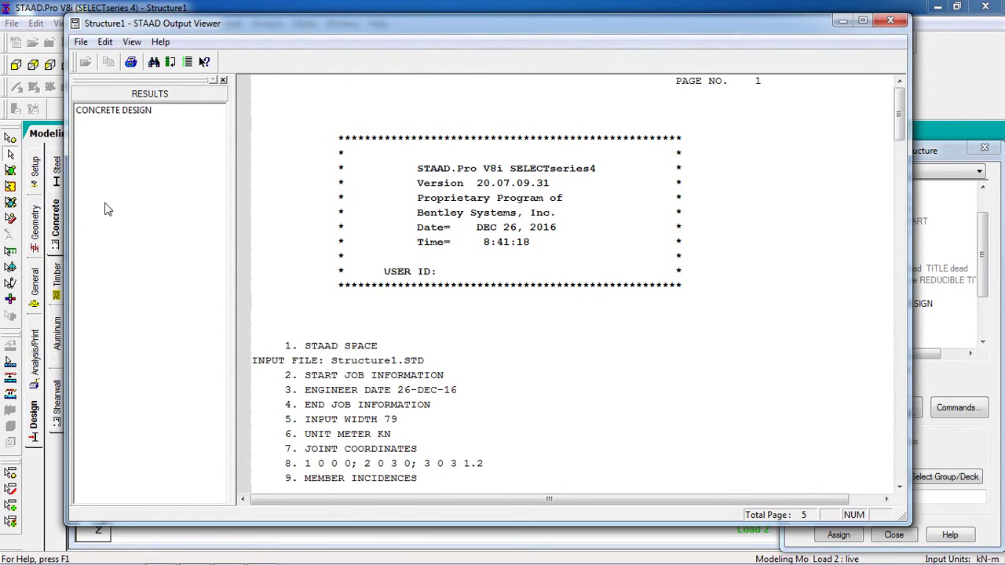
Step: Jump to CONCRETE DESIGN results, scroll through beam 2's reinforcement summaries, then close the viewer
{"action": "left_click", "coordinate": [109, 113]}
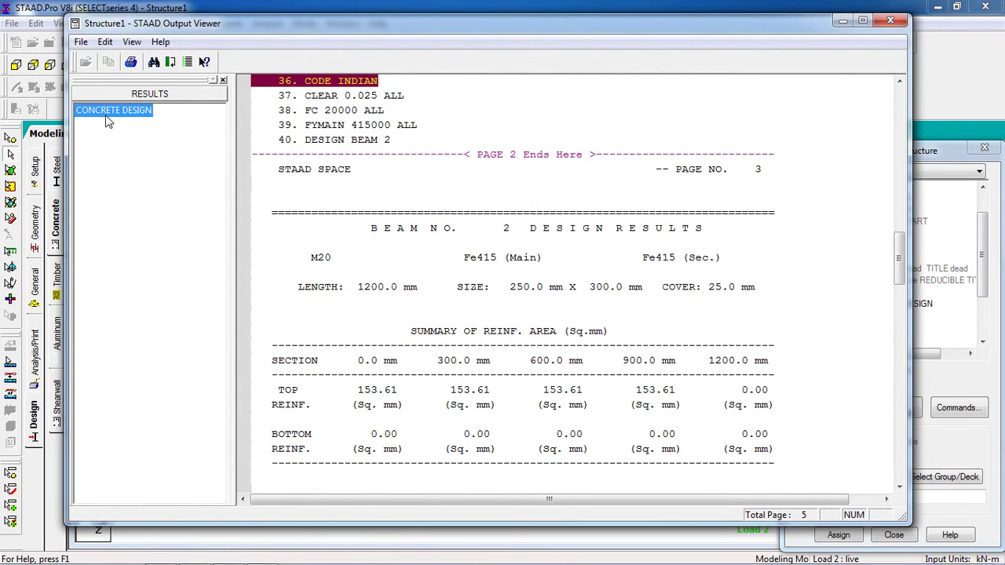
{"action": "left_click", "coordinate": [604, 290]}
{"action": "scroll", "coordinate": [605, 296], "scroll_direction": "down", "scroll_amount": 1}
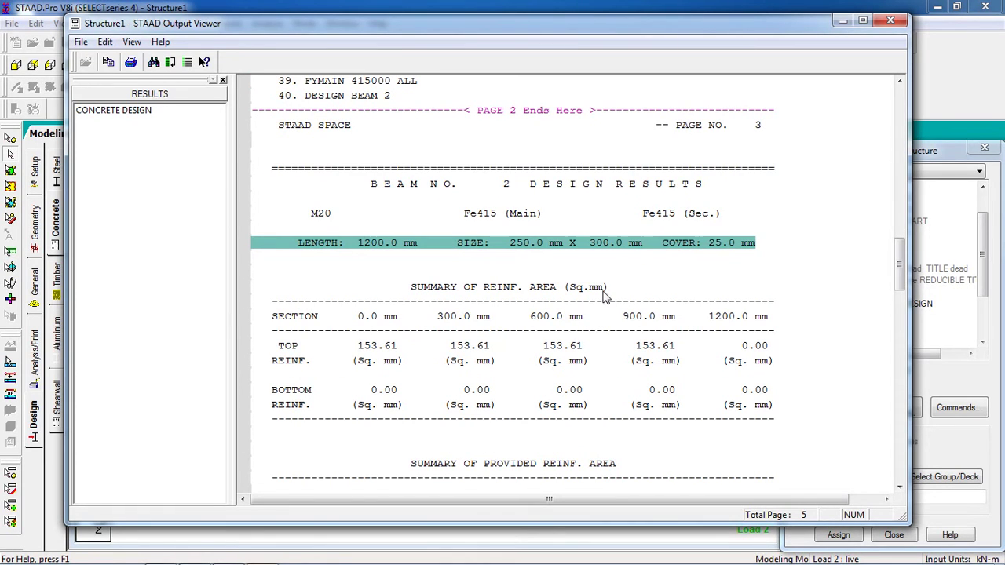
{"action": "scroll", "coordinate": [604, 297], "scroll_direction": "down", "scroll_amount": 3}
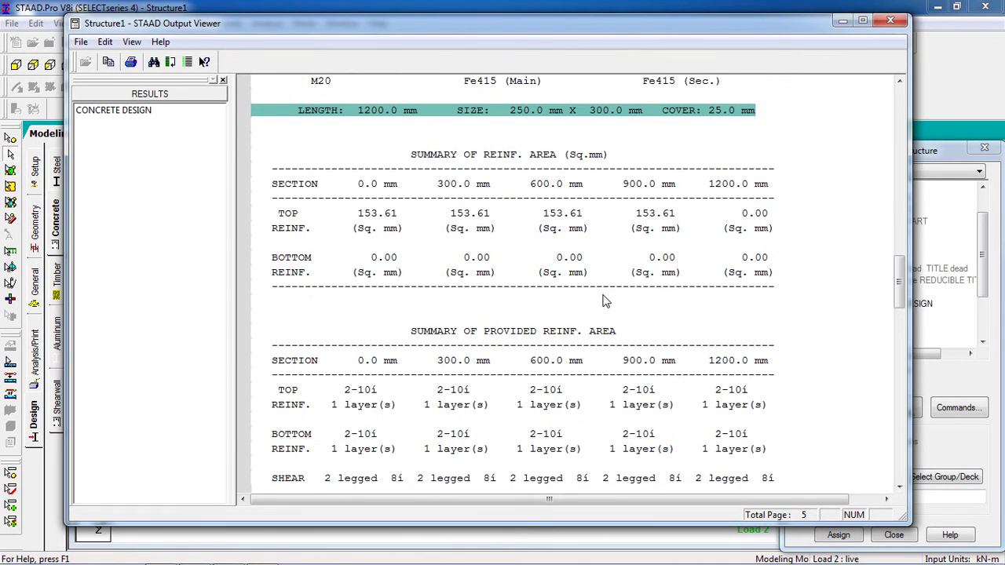
{"action": "scroll", "coordinate": [605, 301], "scroll_direction": "down", "scroll_amount": 1}
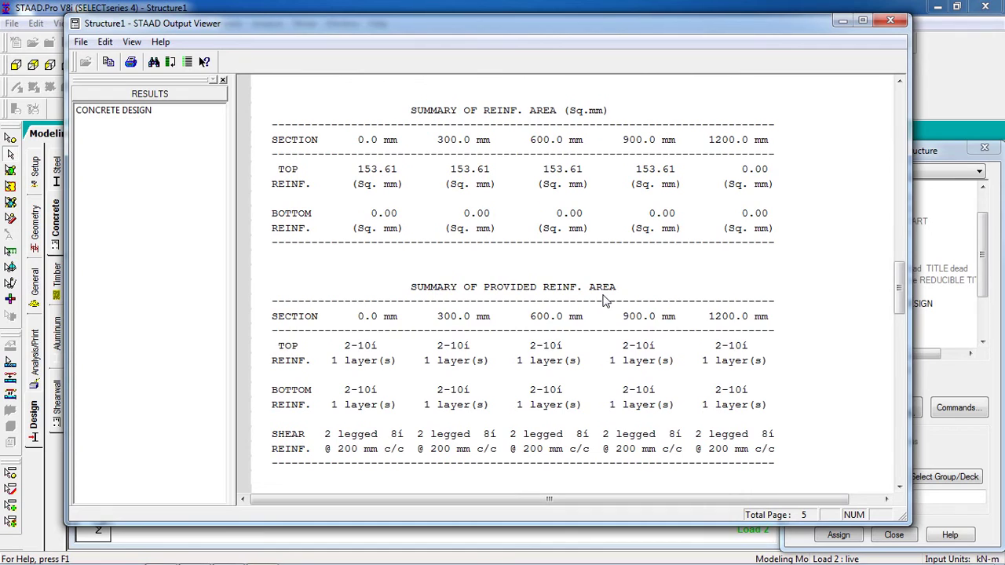
{"action": "scroll", "coordinate": [605, 301], "scroll_direction": "down", "scroll_amount": 1}
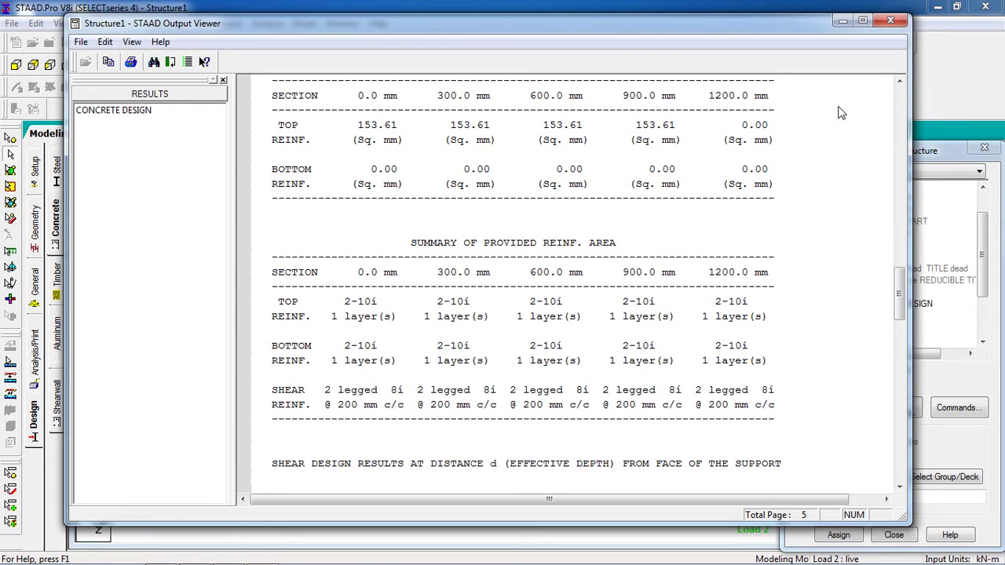
{"action": "left_click", "coordinate": [843, 20]}
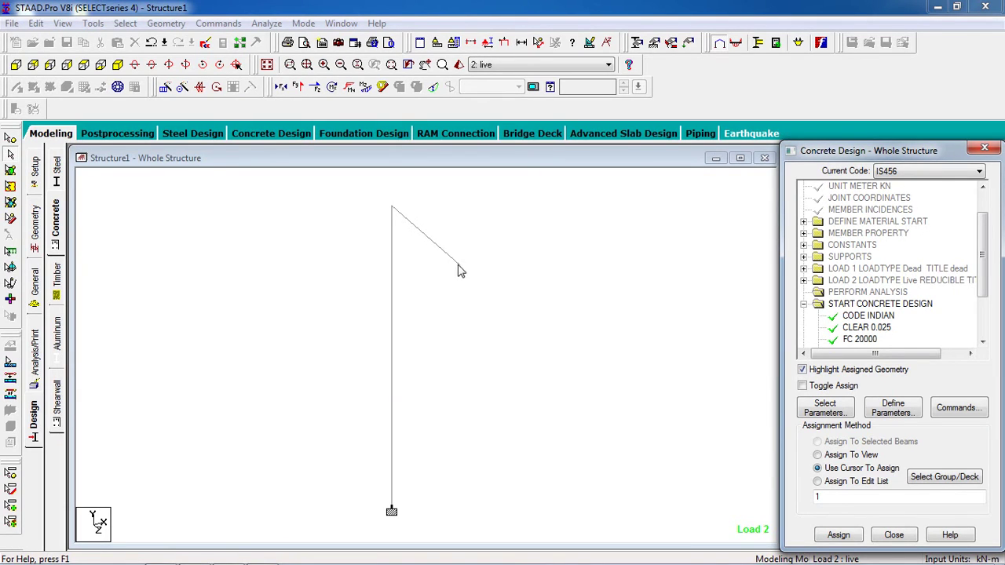
Step: Open beam 2's details and review its concrete design results
{"action": "left_click", "coordinate": [451, 257]}
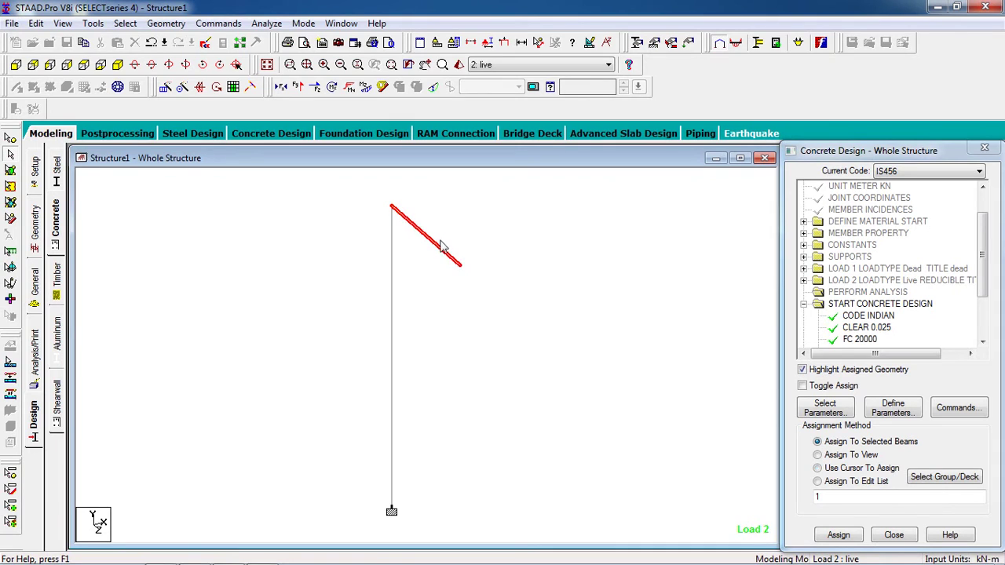
{"action": "double_click", "coordinate": [440, 252]}
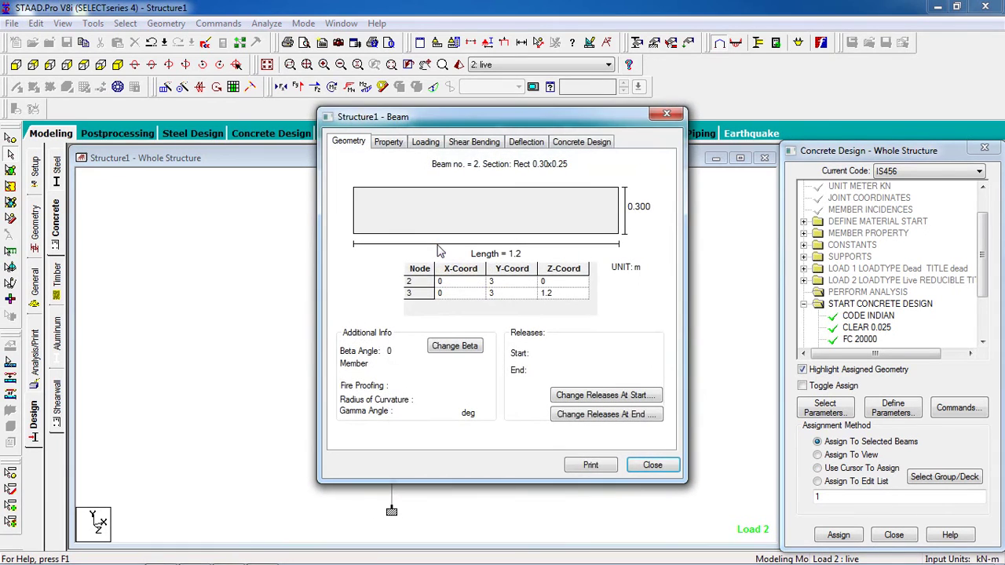
{"action": "left_click", "coordinate": [589, 143]}
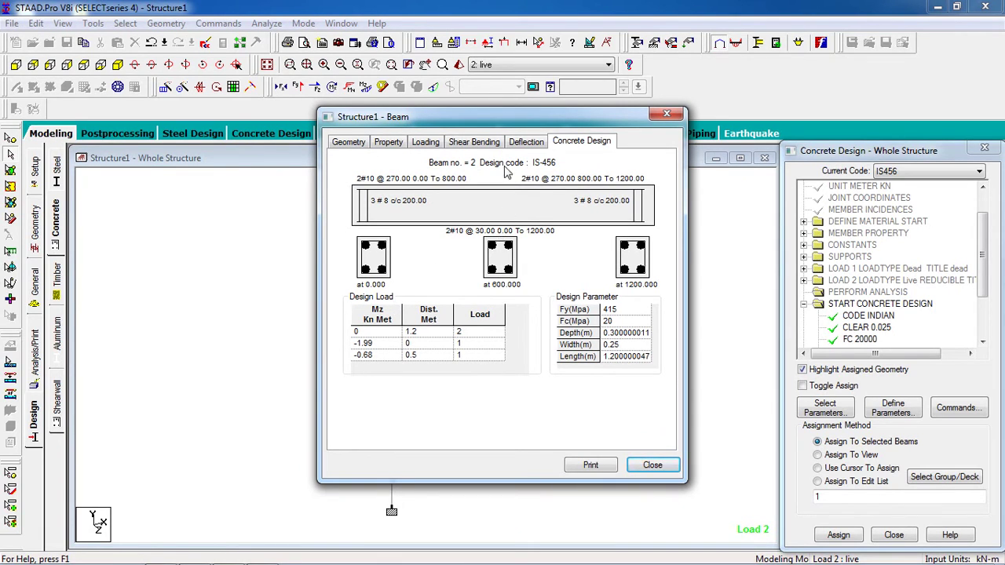
{"action": "left_click_drag", "start_coordinate": [518, 111], "coordinate": [699, 121]}
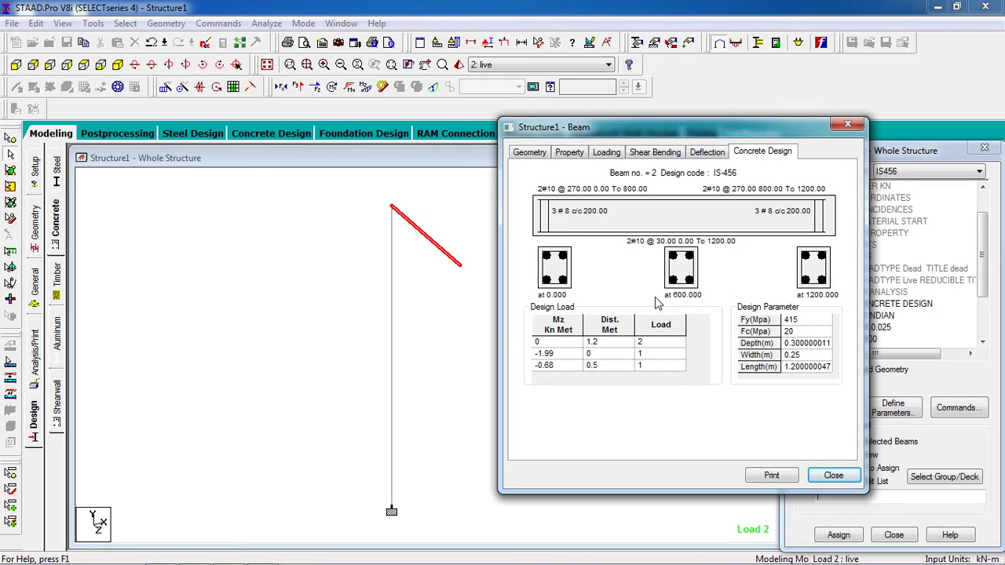
Step: Check beam 2's deflection and shear-bending diagrams, then go to Postprocessing
{"action": "left_click", "coordinate": [708, 152]}
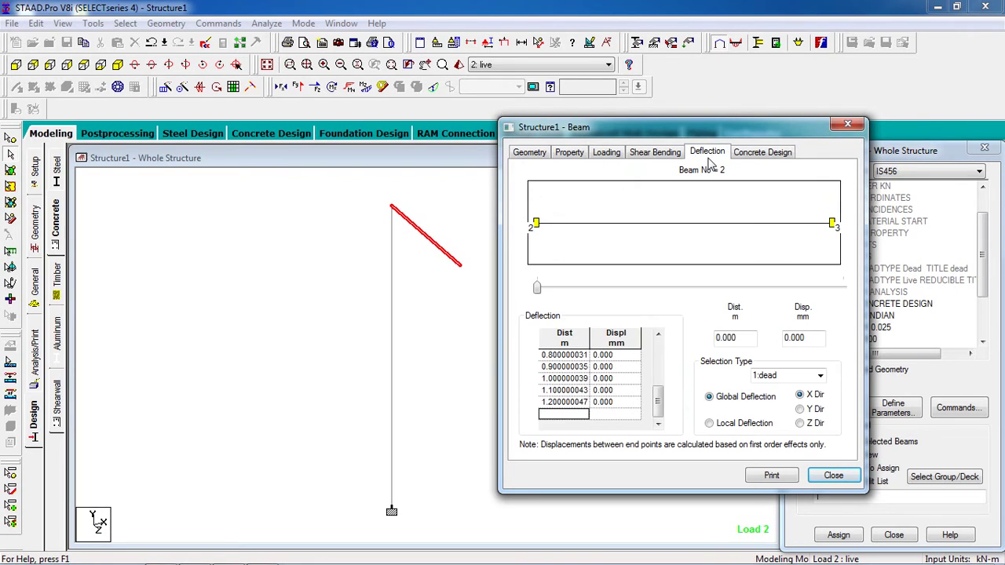
{"action": "left_click", "coordinate": [667, 157]}
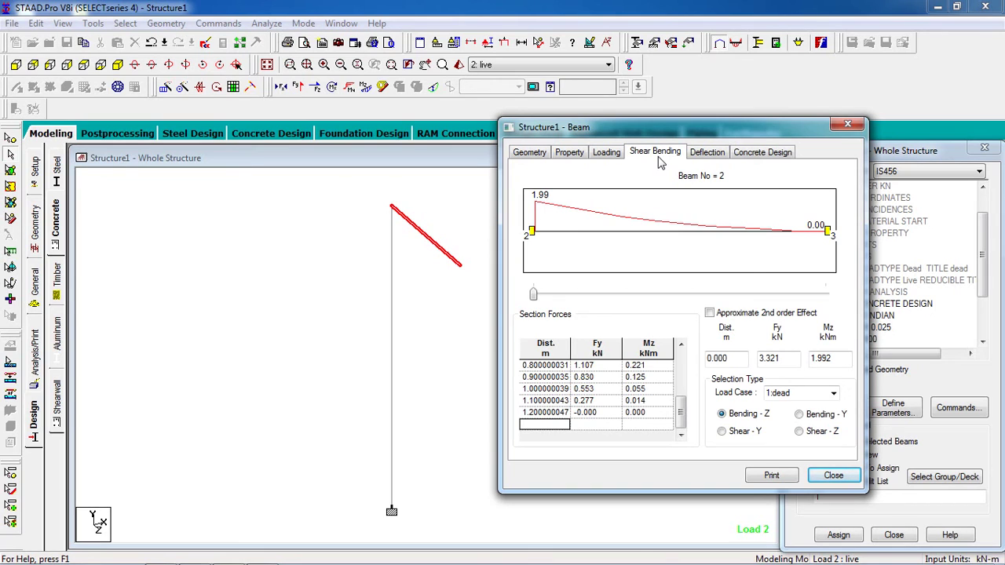
{"action": "left_click", "coordinate": [832, 476]}
{"action": "left_click", "coordinate": [138, 139]}
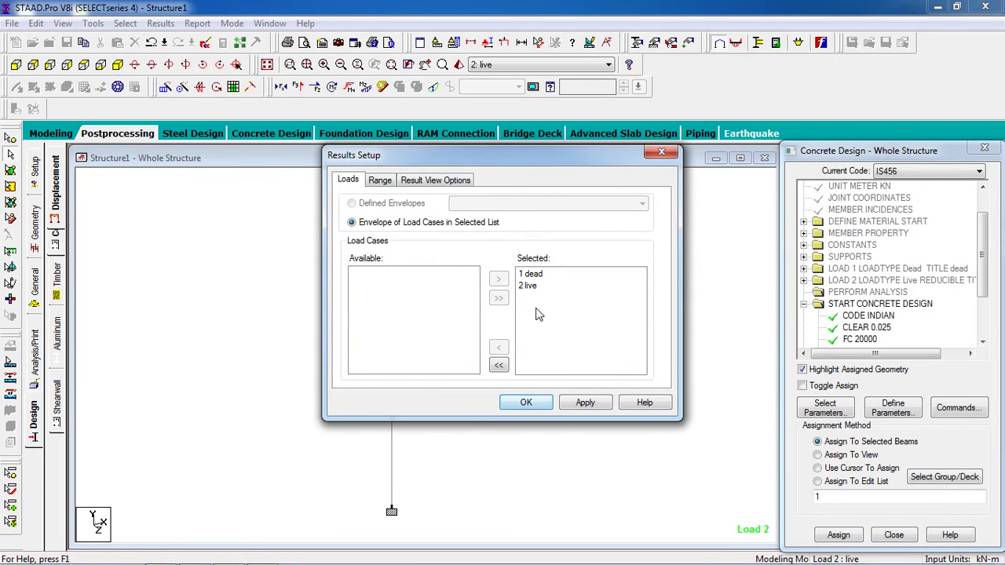
Step: Accept load cases 1 and 2, then toggle the axial, Shear Y and Shear Z diagrams
{"action": "left_click", "coordinate": [540, 403]}
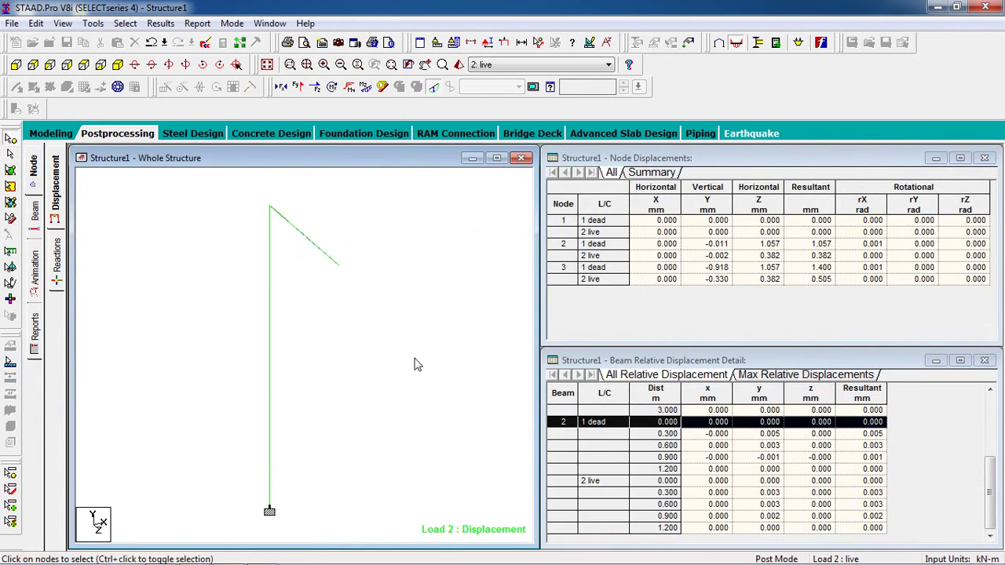
{"action": "left_click", "coordinate": [280, 86]}
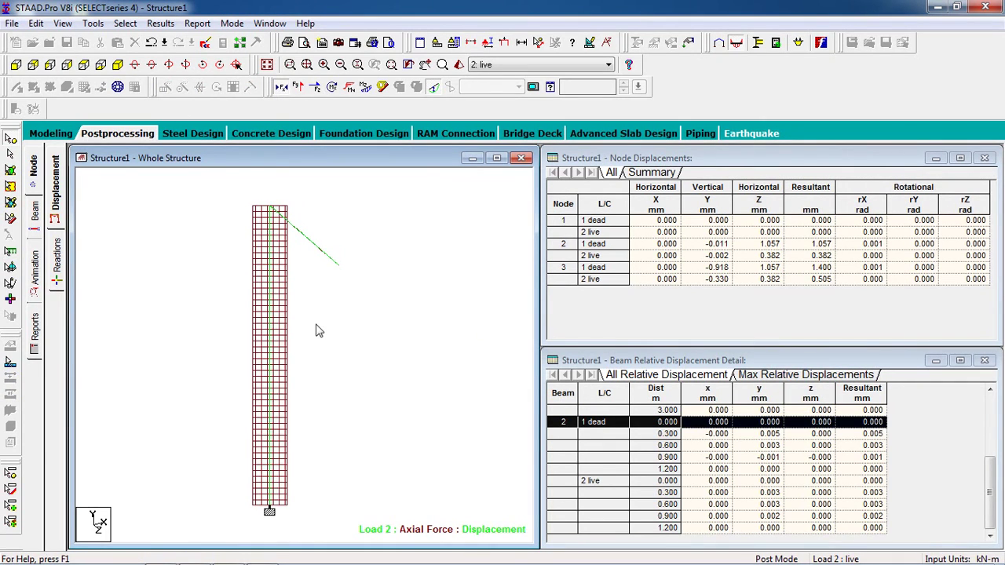
{"action": "left_click", "coordinate": [281, 86]}
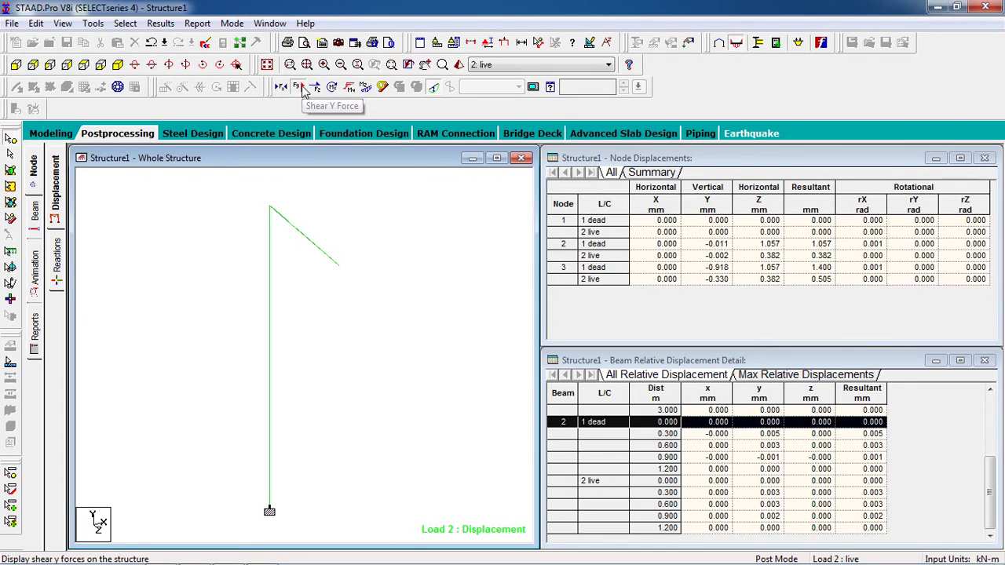
{"action": "left_click", "coordinate": [298, 86]}
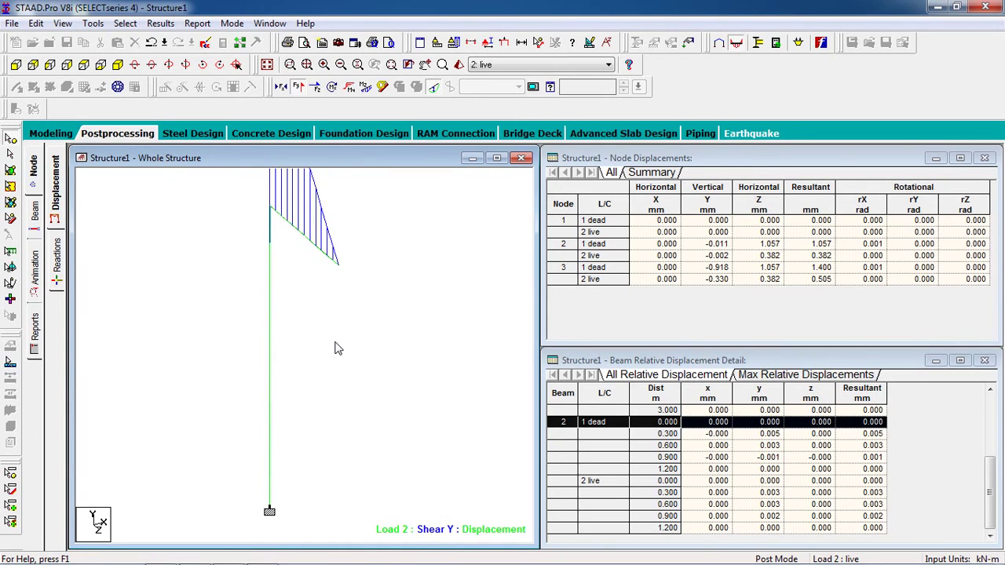
{"action": "left_click", "coordinate": [297, 85]}
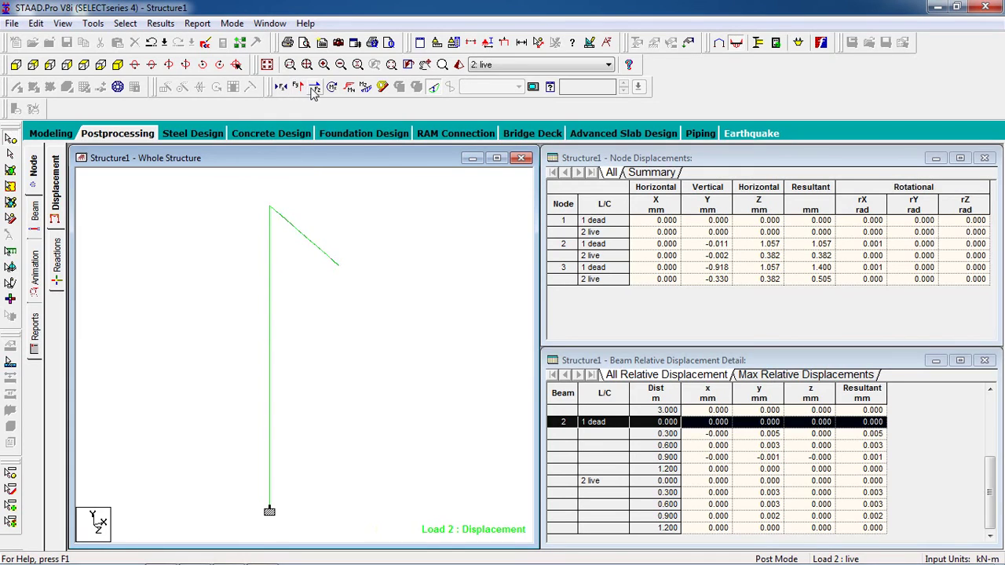
{"action": "left_click", "coordinate": [315, 87]}
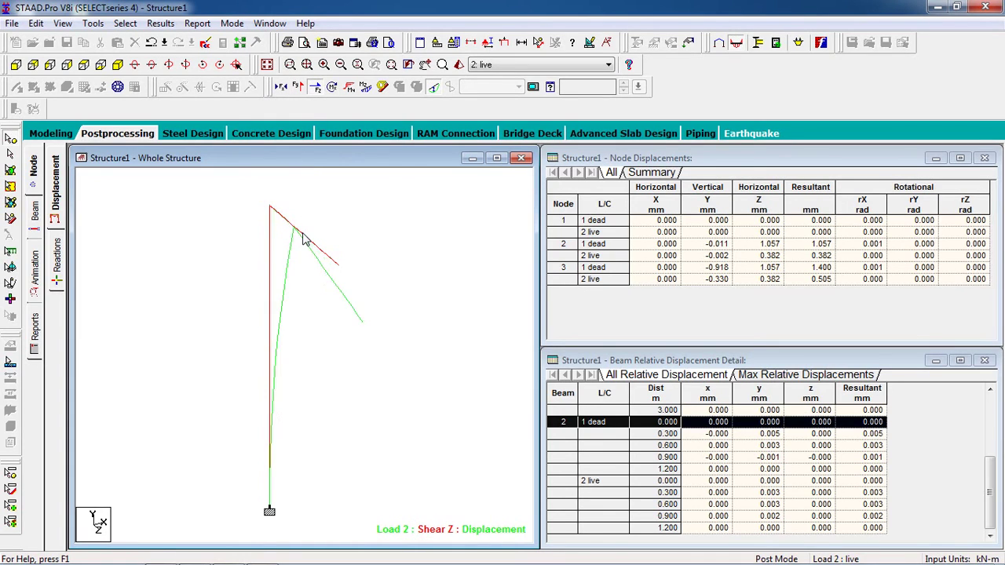
{"action": "left_click", "coordinate": [317, 89]}
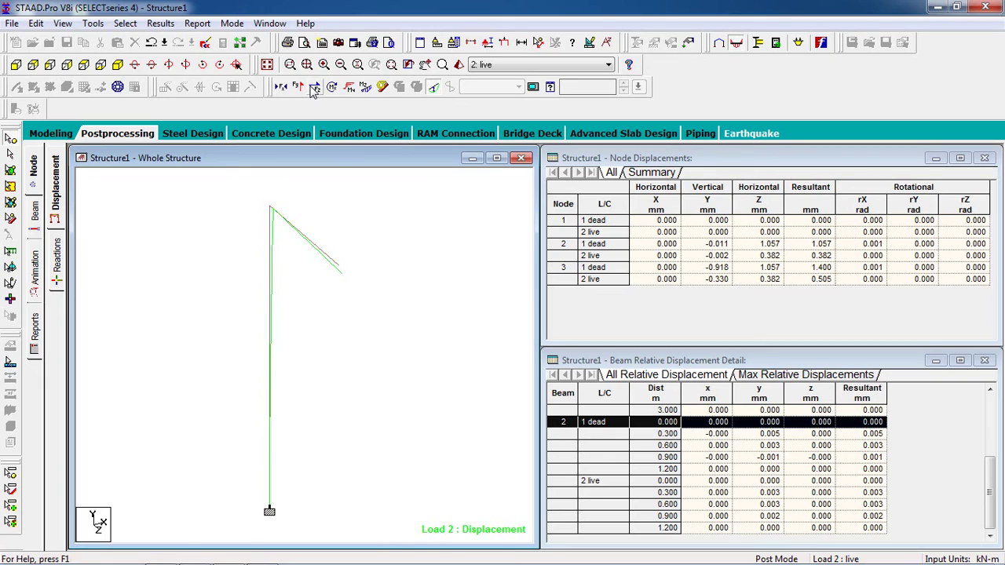
Step: Toggle beam stresses, stop the animation, view Bending Z, and open the beam forces page
{"action": "left_click", "coordinate": [386, 87]}
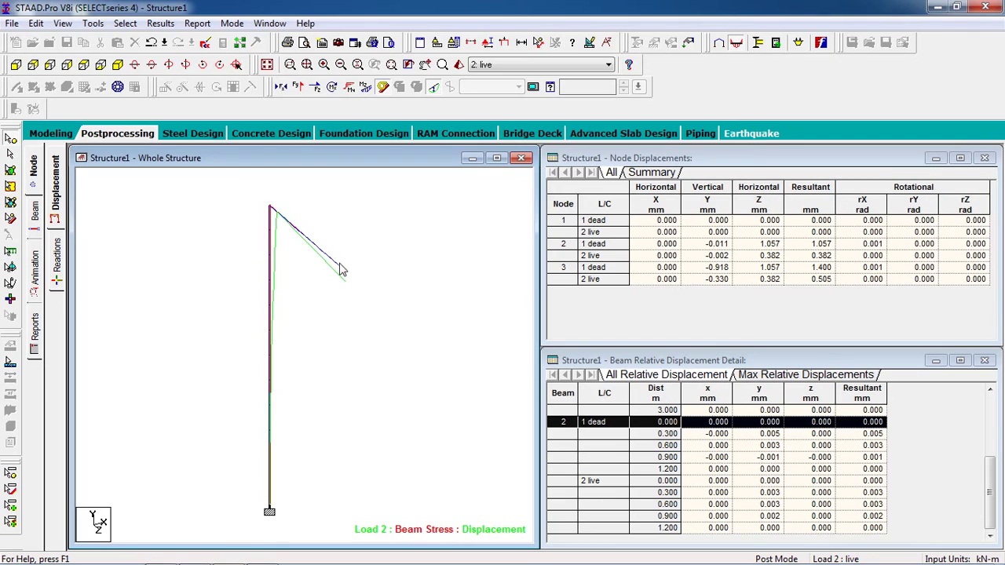
{"action": "left_click", "coordinate": [387, 88]}
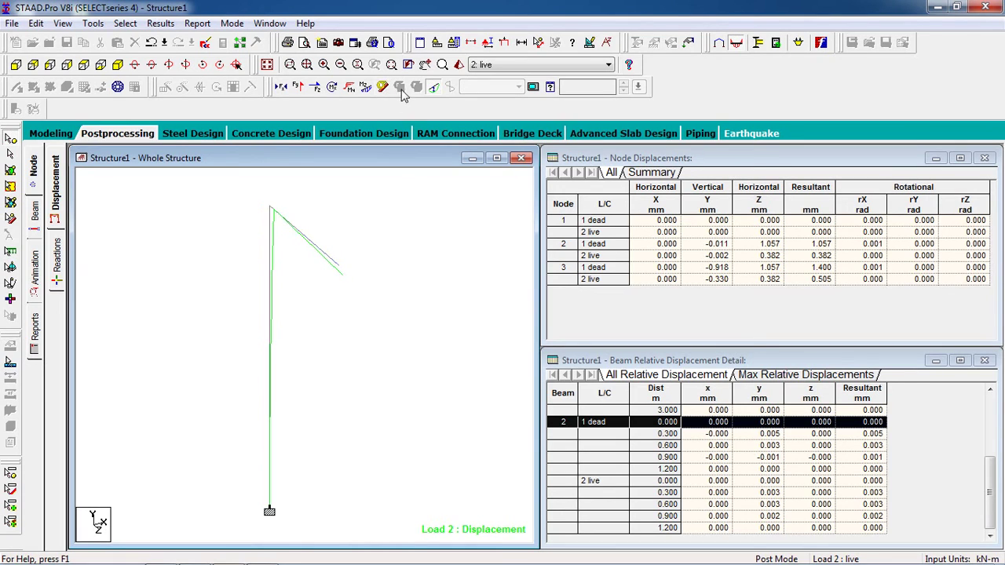
{"action": "left_click", "coordinate": [432, 88]}
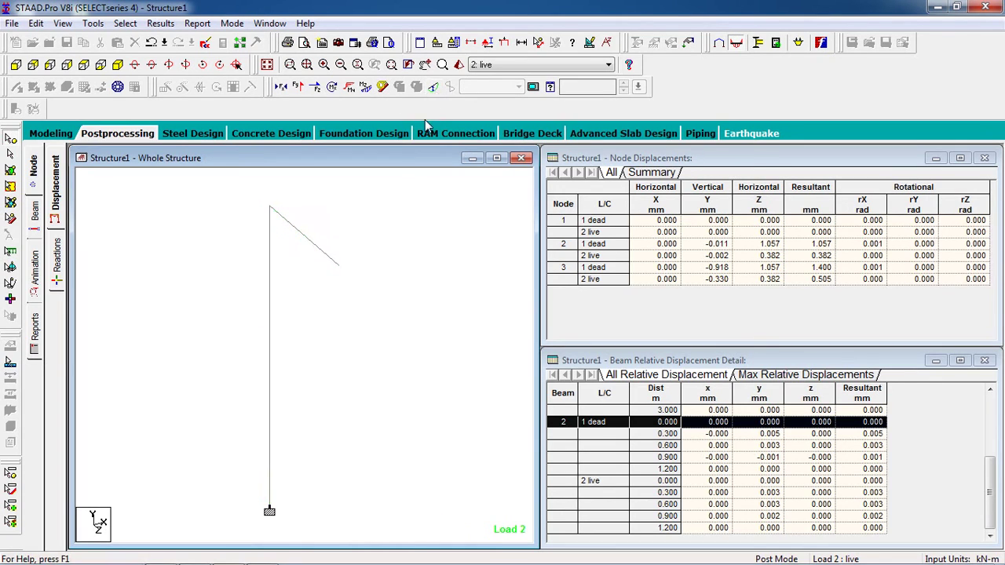
{"action": "left_click", "coordinate": [366, 87]}
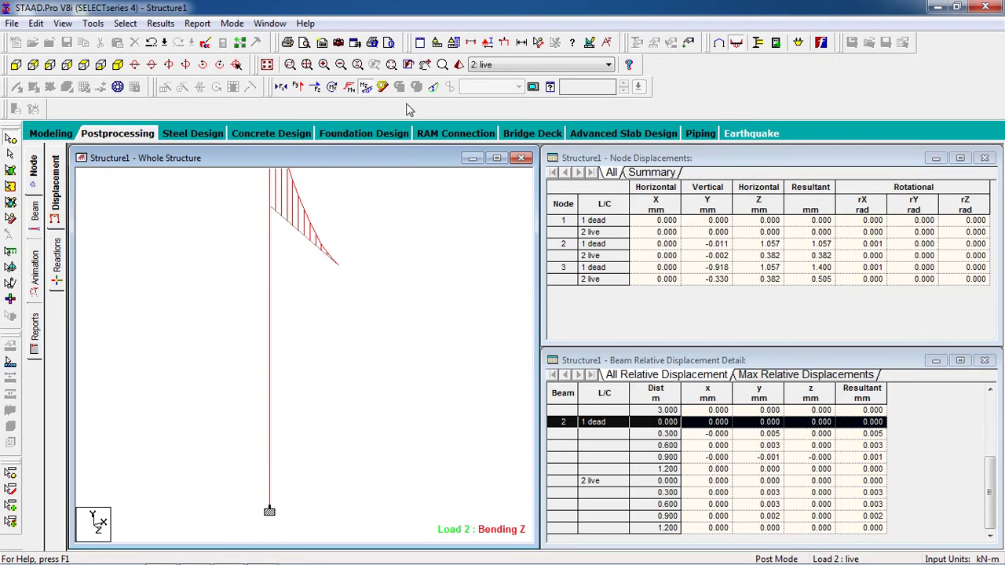
{"action": "left_click", "coordinate": [369, 88]}
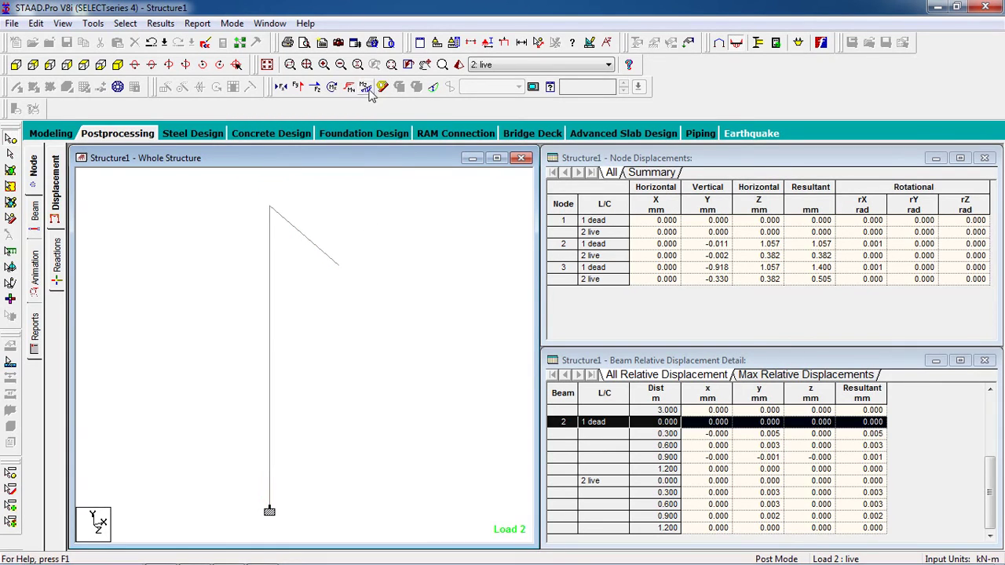
{"action": "left_click", "coordinate": [40, 229]}
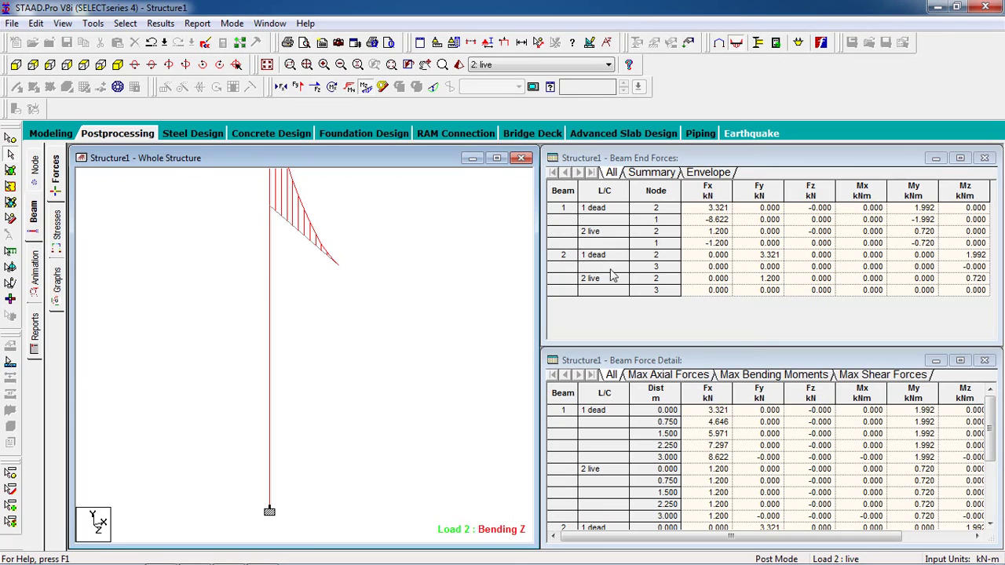
{"action": "left_click", "coordinate": [566, 211]}
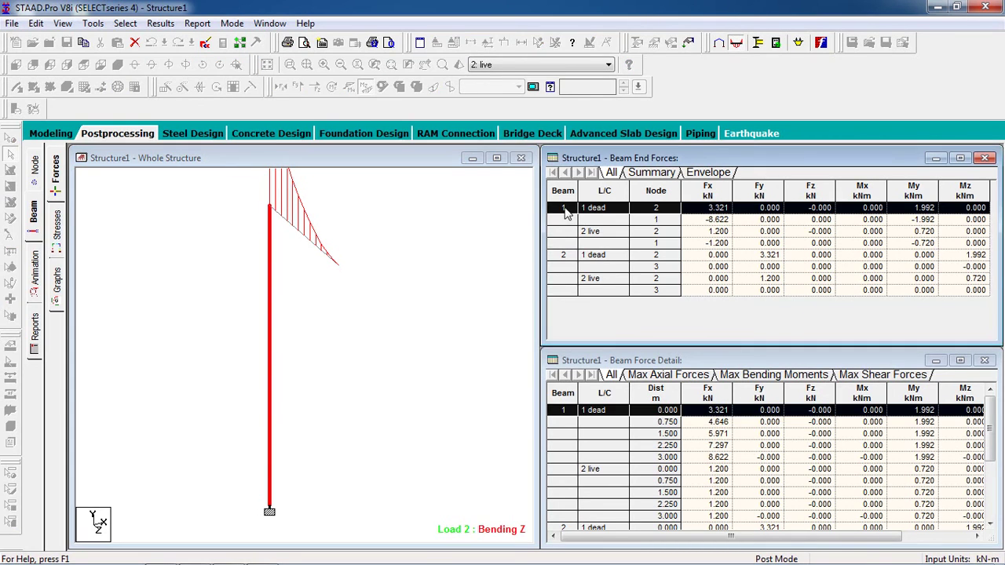
{"action": "left_click", "coordinate": [558, 257]}
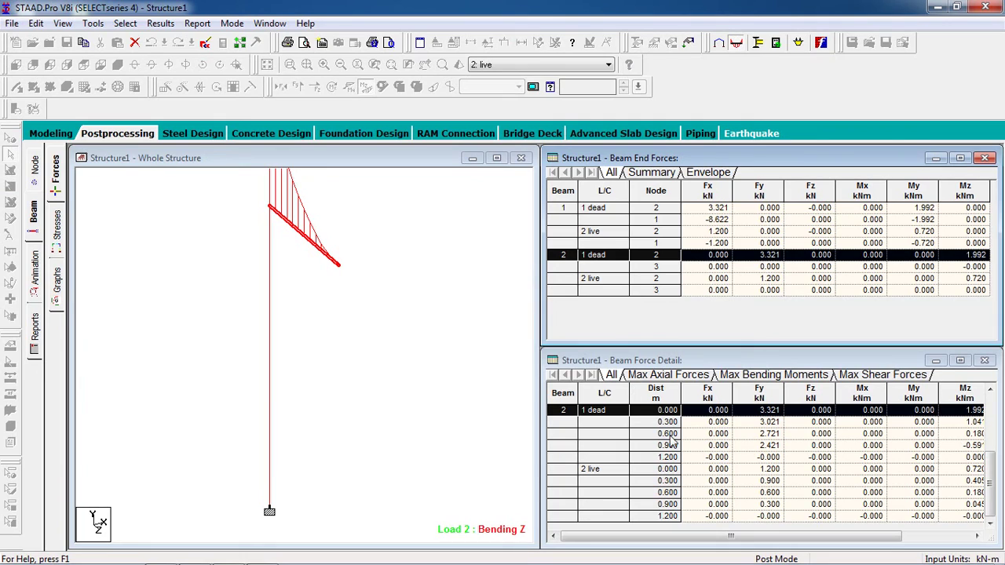
{"action": "left_click", "coordinate": [401, 295]}
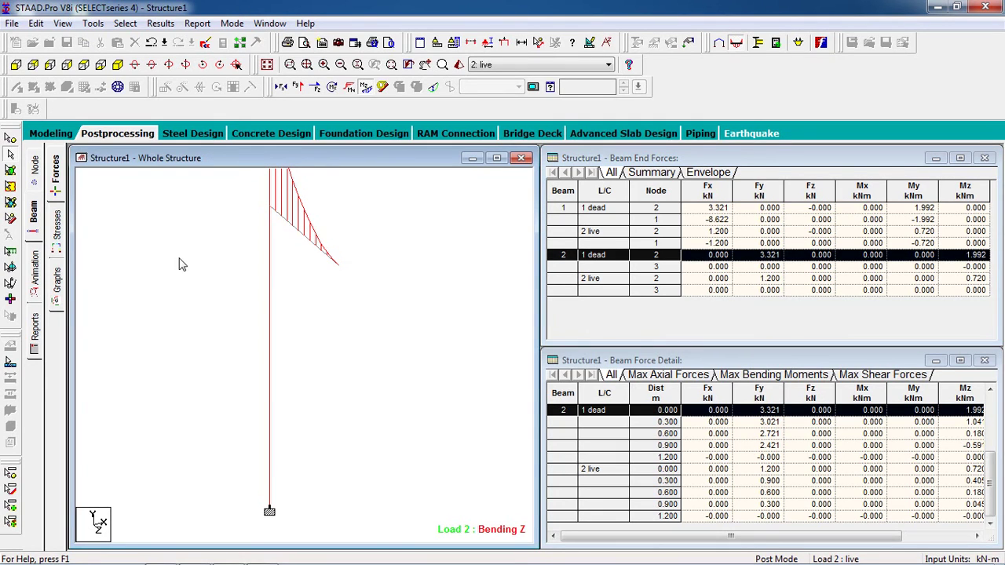
{"action": "middle_click_drag", "start_coordinate": [358, 409], "coordinate": [361, 332]}
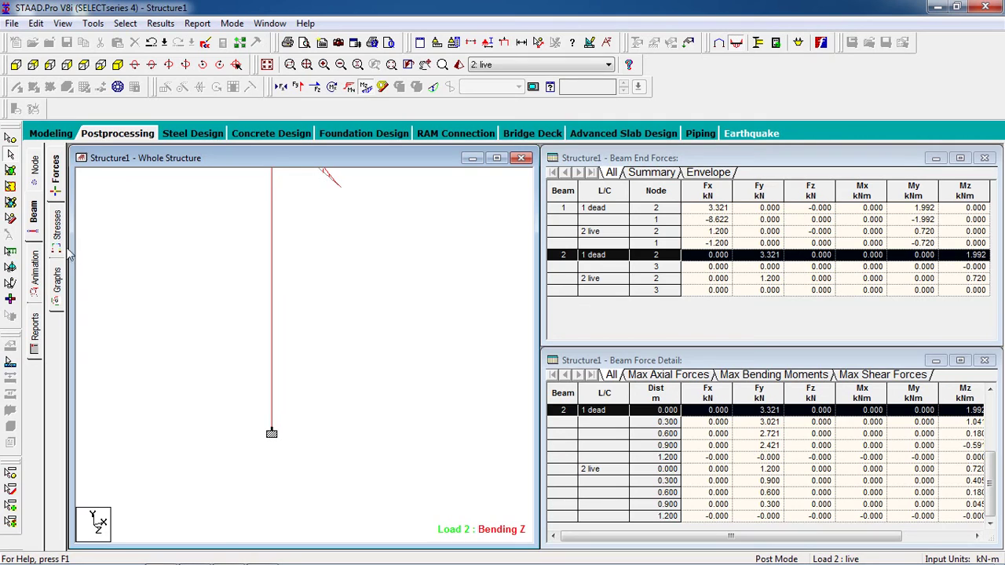
Step: Add the Reactions output item to the report, giving node 1's dead and live support forces
{"action": "left_click", "coordinate": [38, 334]}
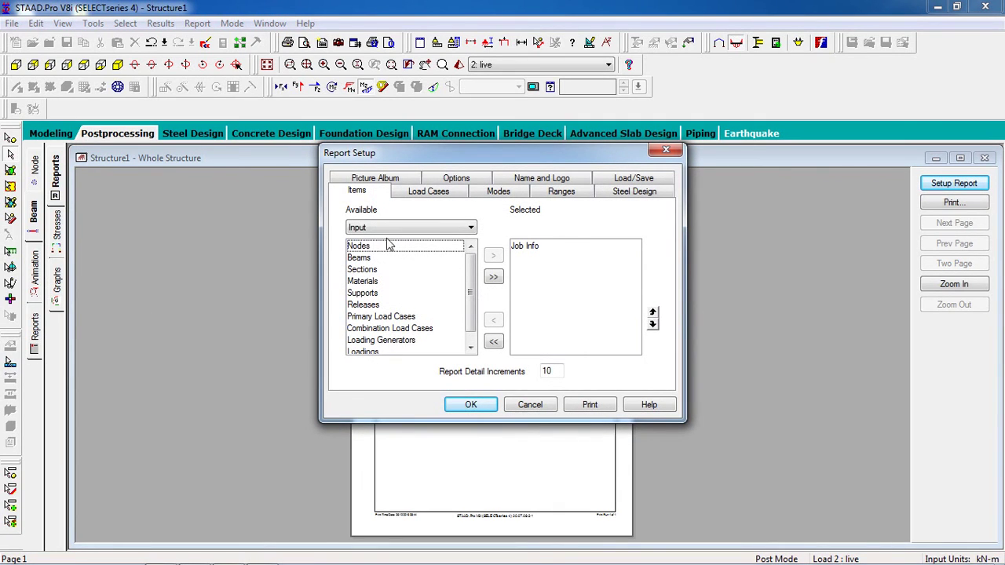
{"action": "left_click", "coordinate": [384, 228]}
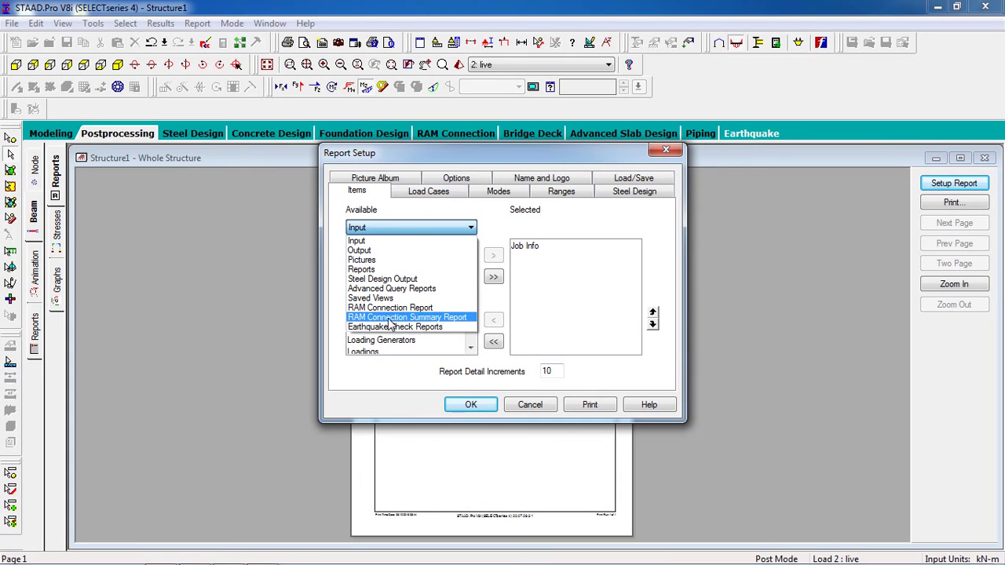
{"action": "left_click", "coordinate": [404, 252]}
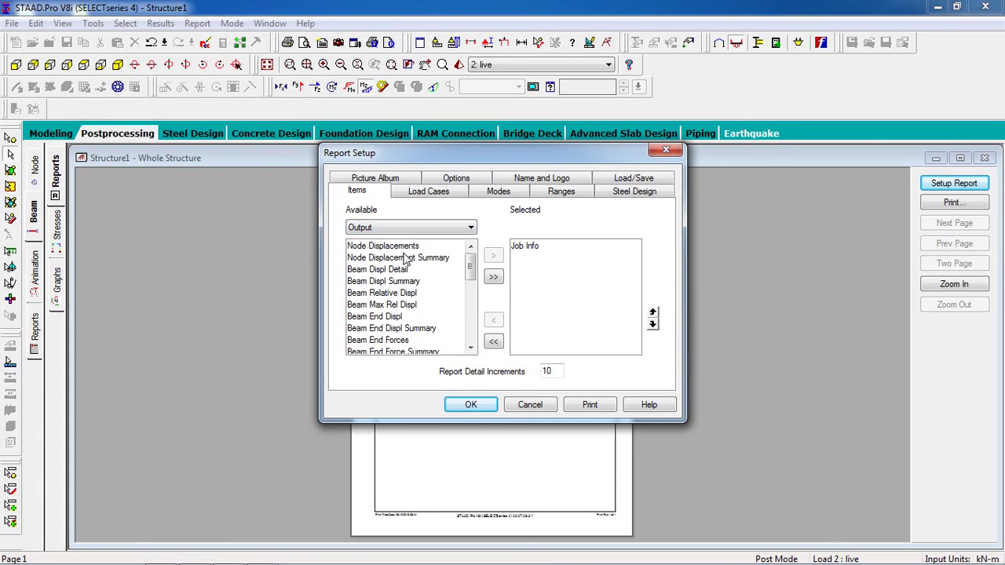
{"action": "left_click", "coordinate": [413, 248]}
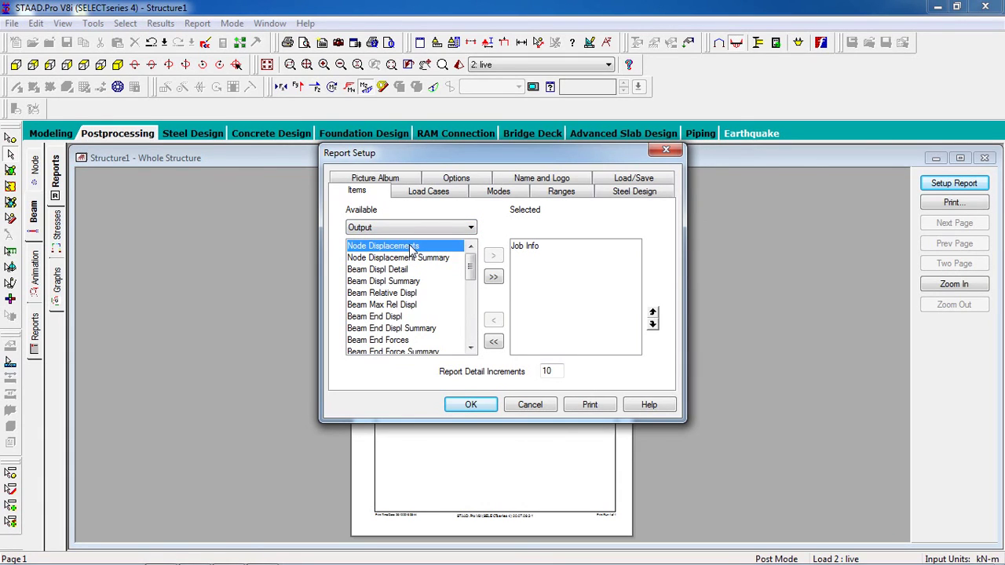
{"action": "scroll", "coordinate": [409, 357], "scroll_direction": "down", "scroll_amount": 1}
{"action": "scroll", "coordinate": [415, 346], "scroll_direction": "down", "scroll_amount": 5}
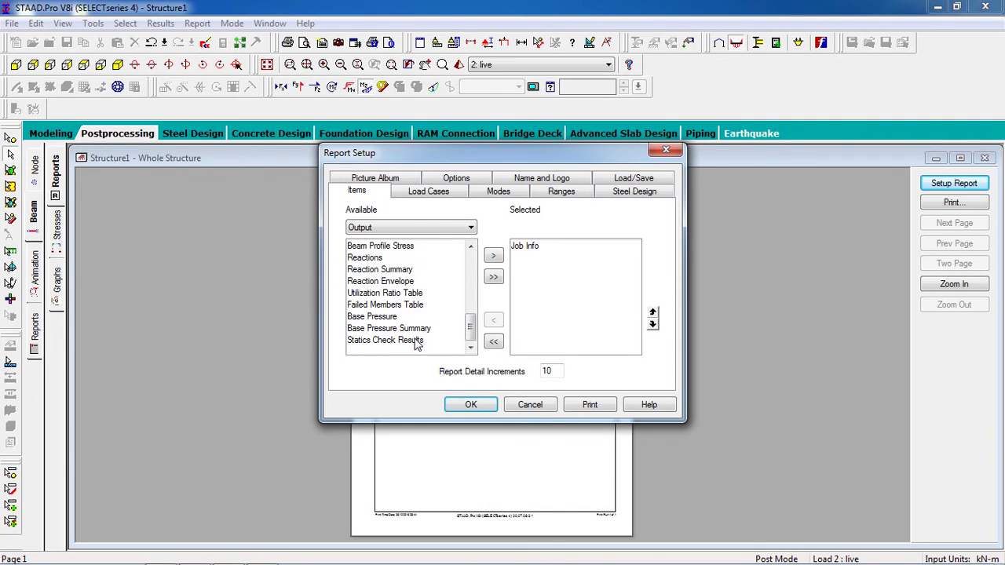
{"action": "left_click", "coordinate": [413, 260]}
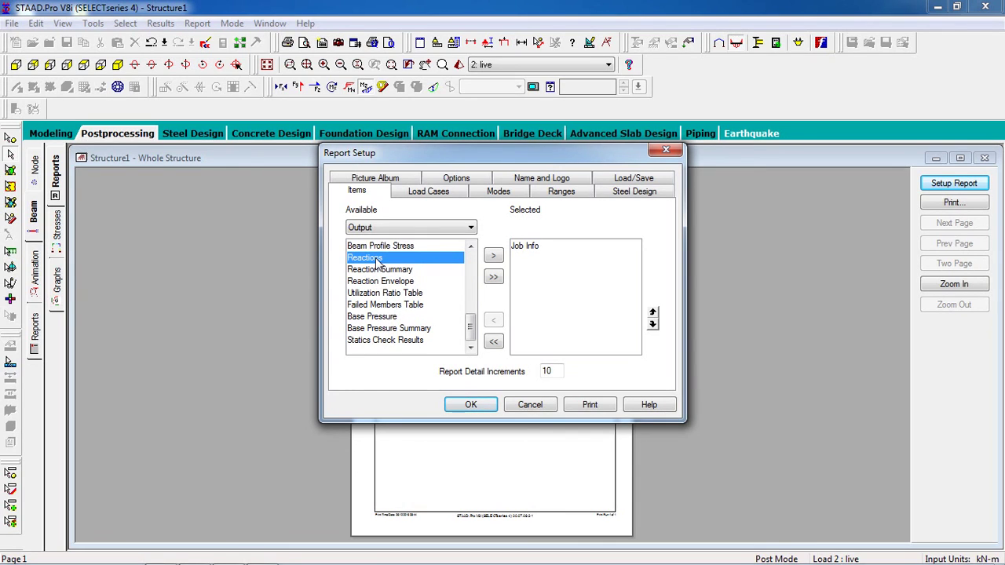
{"action": "left_click", "coordinate": [493, 255]}
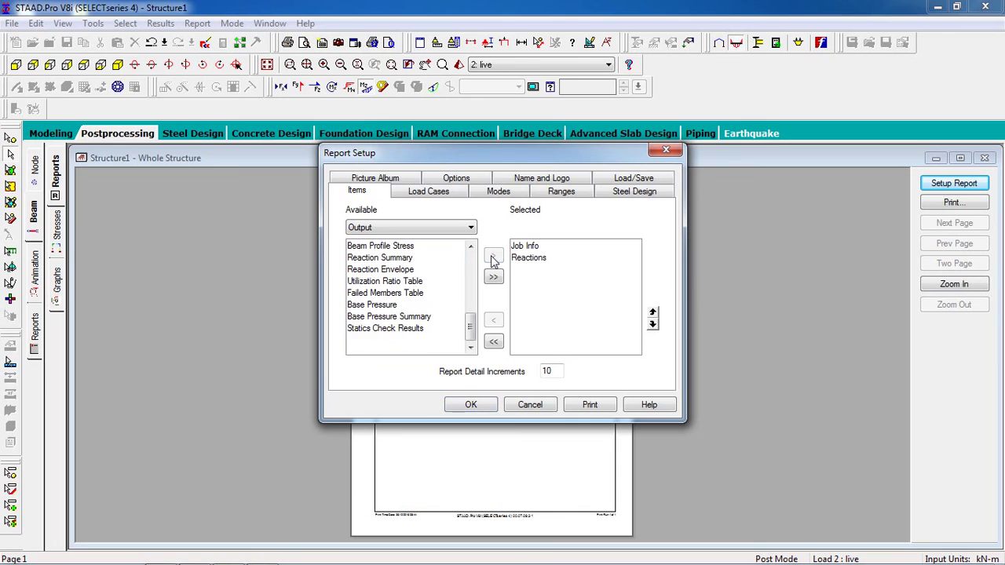
{"action": "left_click", "coordinate": [492, 403]}
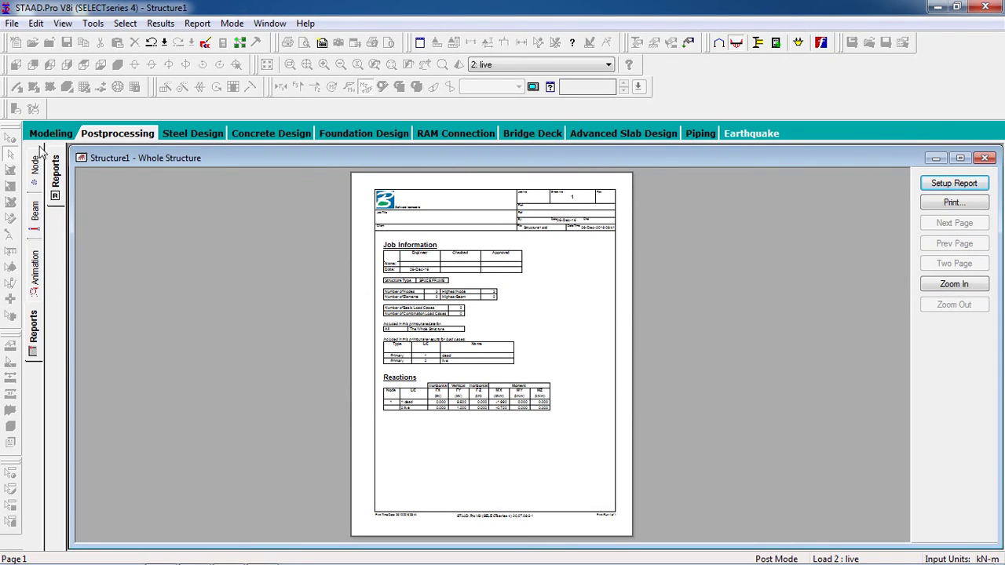
Step: Graph Beam 2 instead of column Beam 1, showing Mz peaking at 0.72 kNm and Fy at 1.2 kN
{"action": "left_click", "coordinate": [37, 223]}
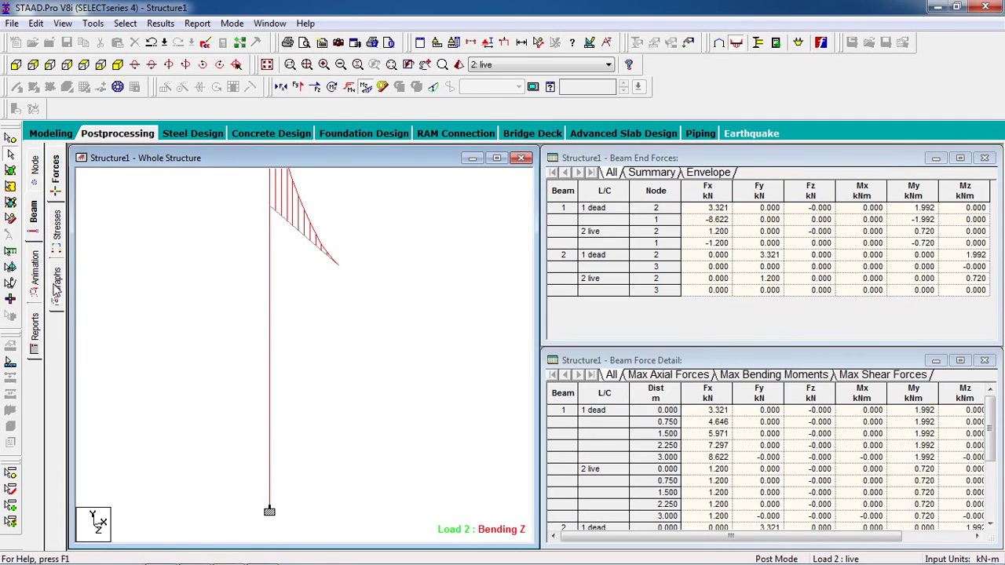
{"action": "left_click", "coordinate": [53, 237]}
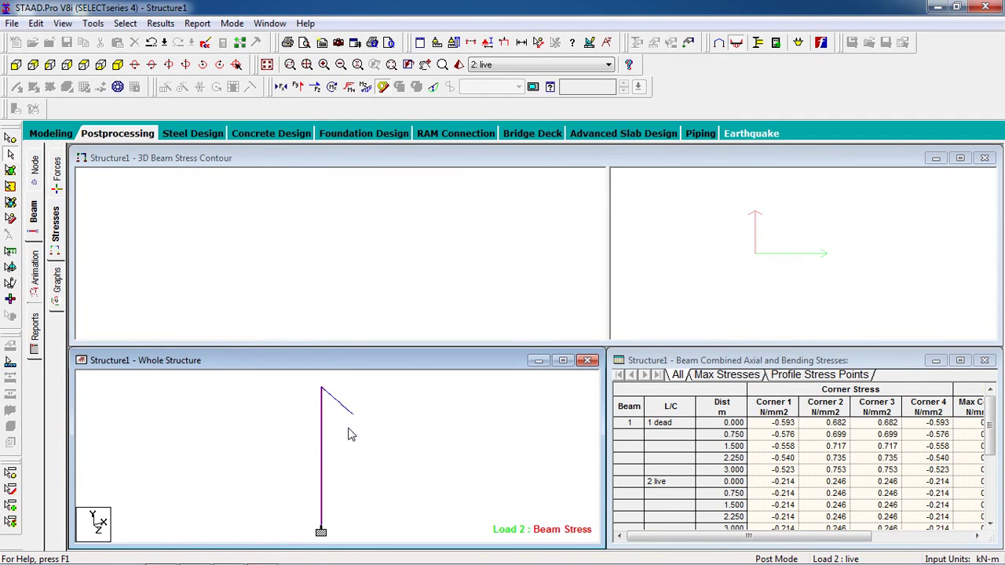
{"action": "left_click", "coordinate": [56, 289]}
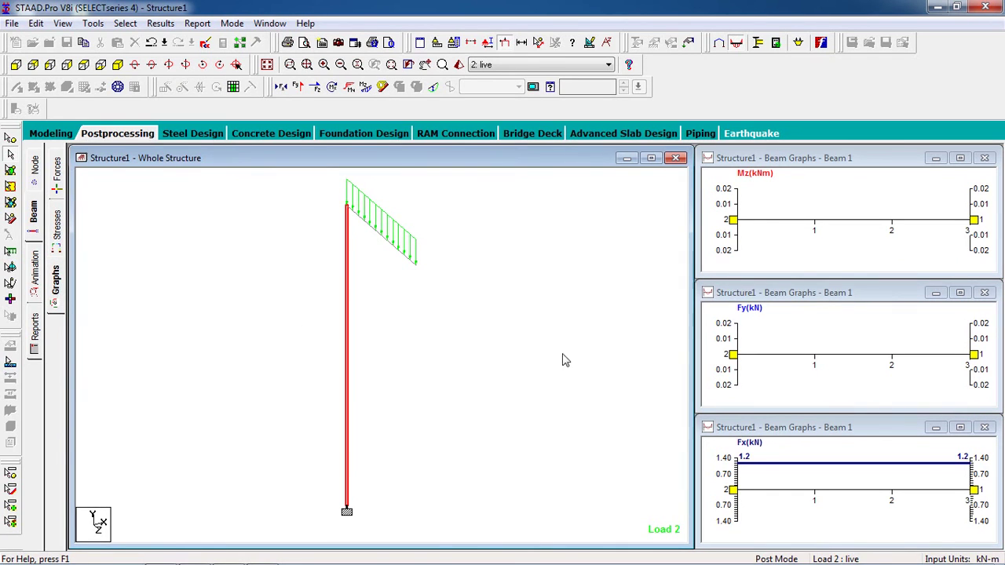
{"action": "left_click", "coordinate": [379, 253]}
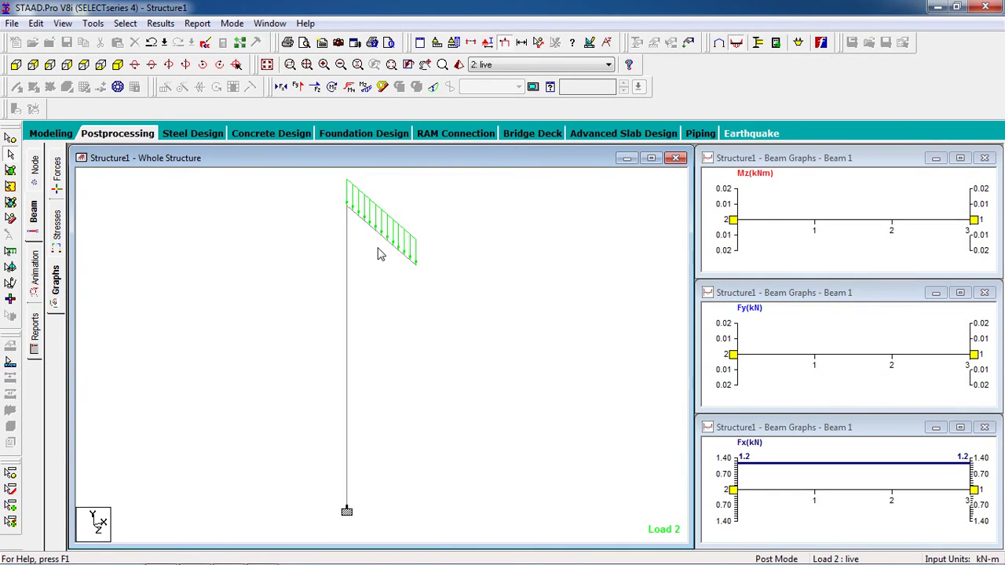
{"action": "left_click", "coordinate": [381, 237]}
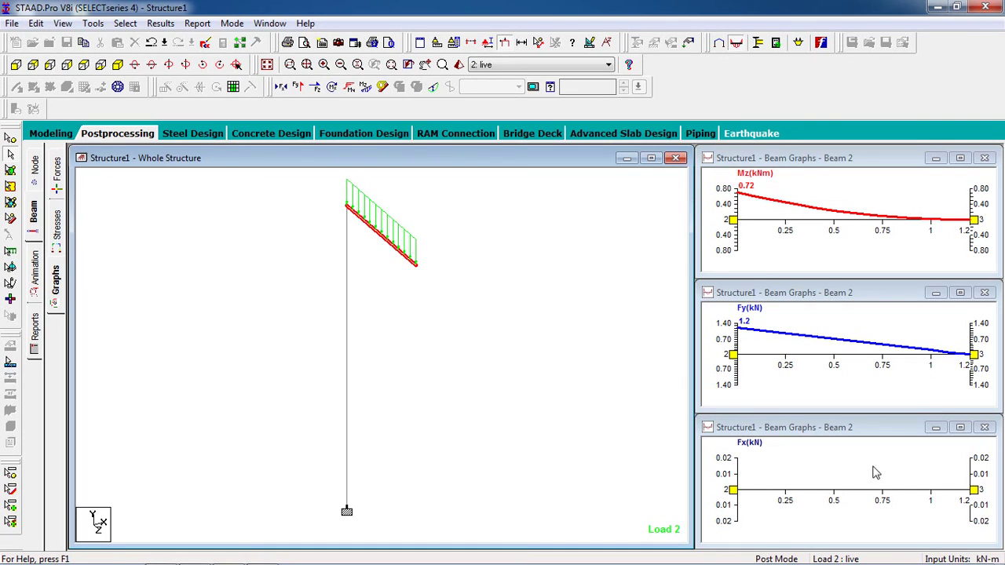
{"action": "left_click", "coordinate": [553, 453]}
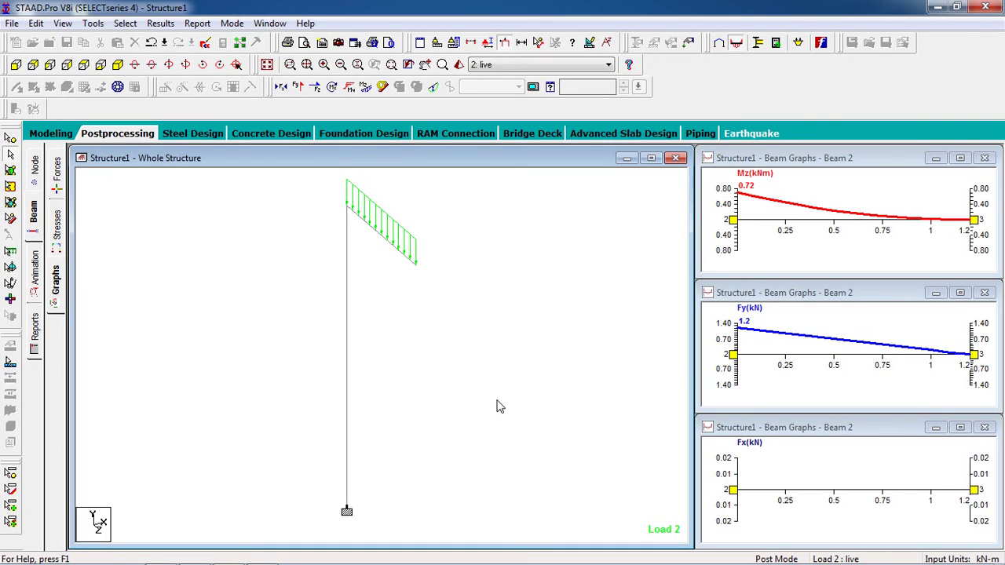